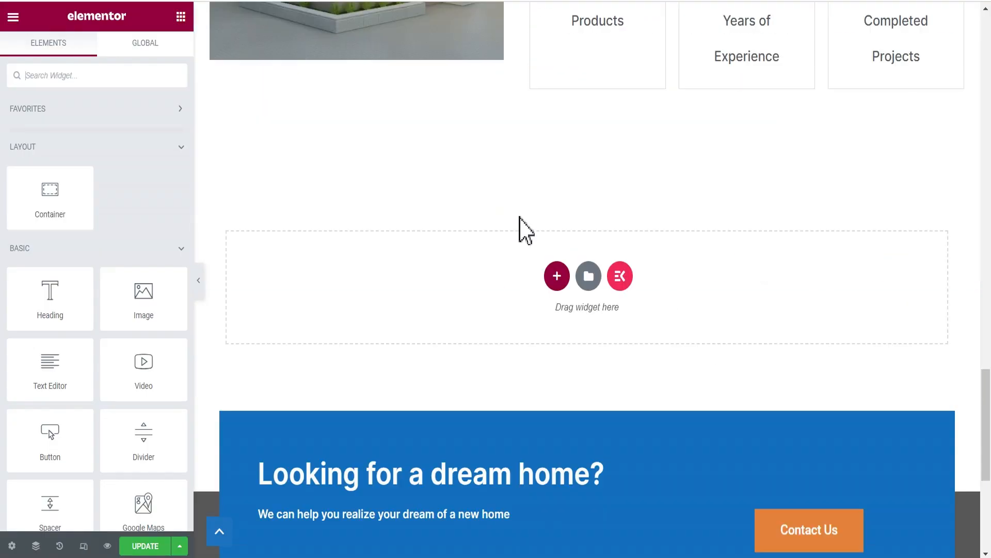
- Look over the sample page's sections, from the goal text and value cards to the company figures, with the editing panel hidden
scroll(522, 228, "up", 8)
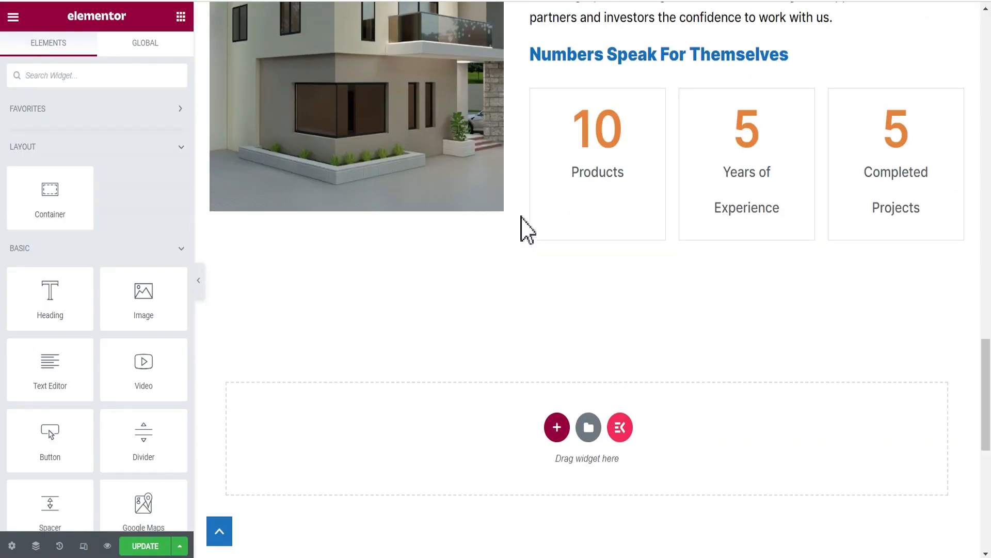
scroll(522, 220, "up", 4)
scroll(511, 233, "down", 3)
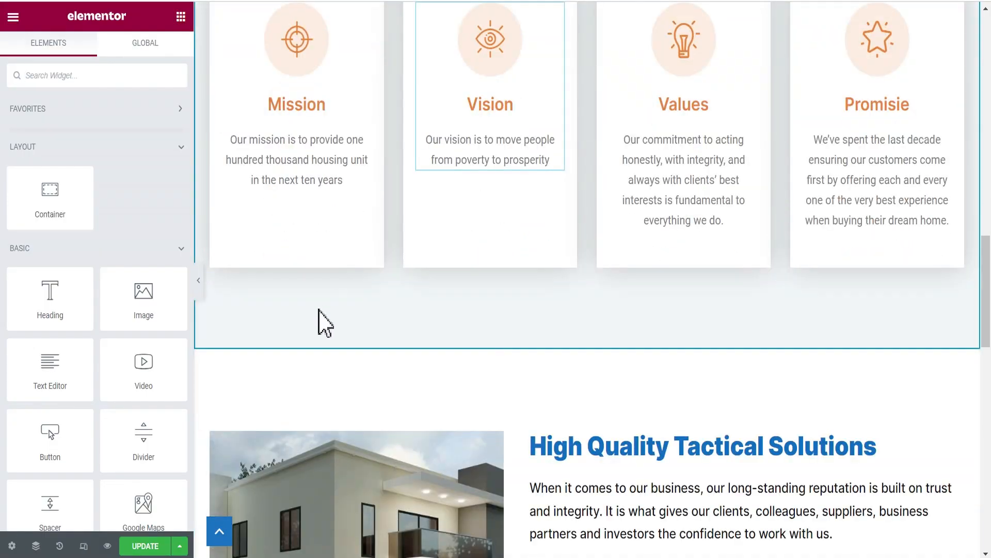
left_click(199, 282)
scroll(327, 293, "up", 8)
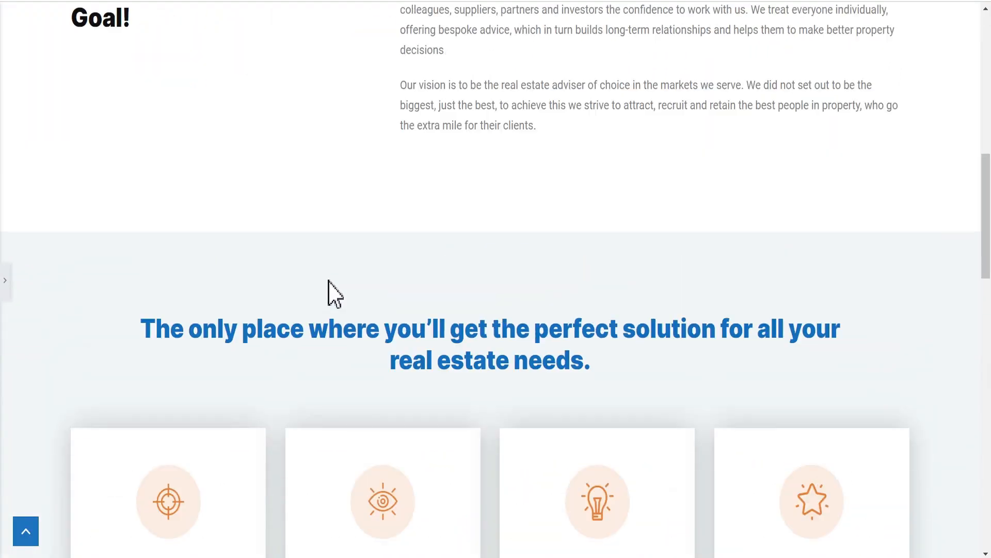
scroll(328, 292, "down", 9)
scroll(328, 281, "down", 5)
scroll(327, 280, "up", 11)
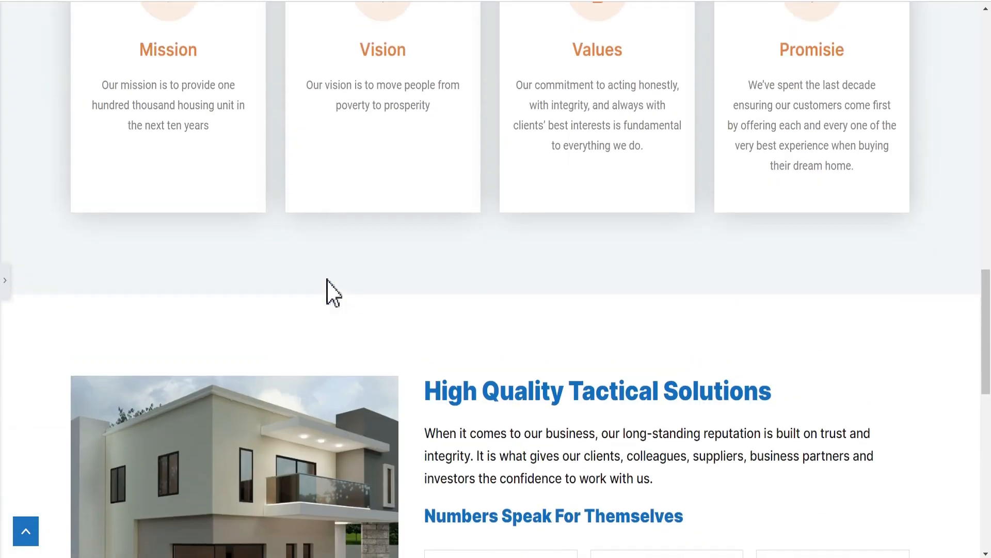
scroll(327, 281, "down", 3)
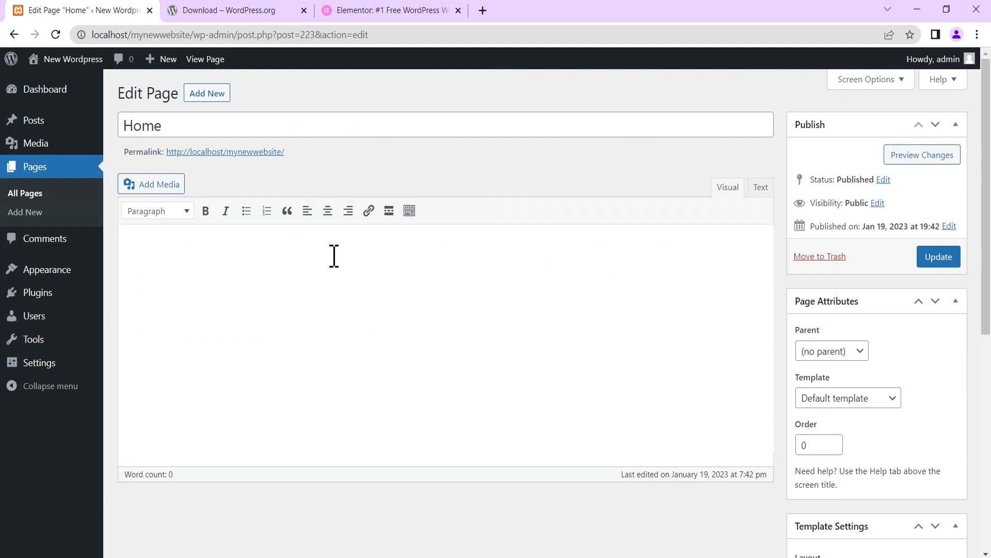
- Activate the Elementor plugin from the site's installed plugins
mouse_move(42, 302)
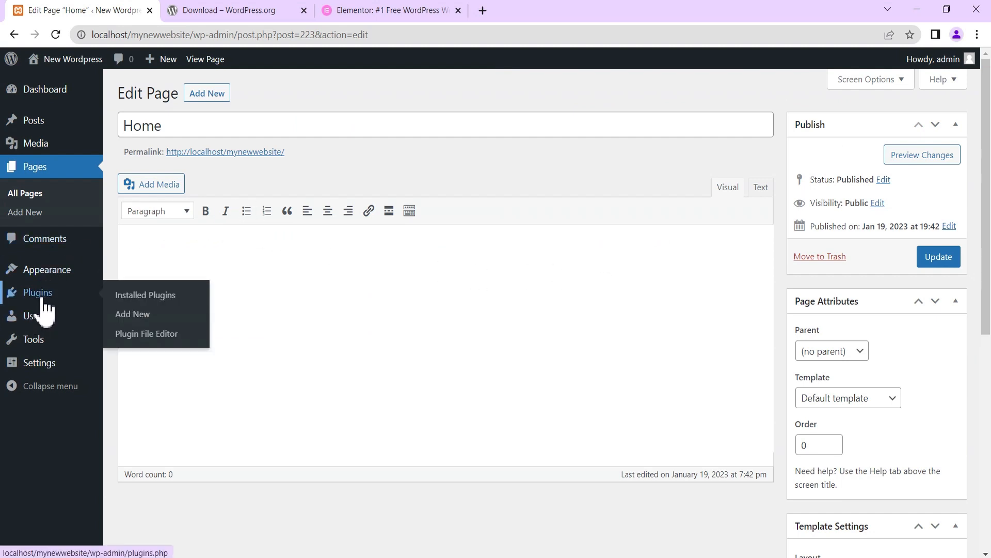
left_click(141, 305)
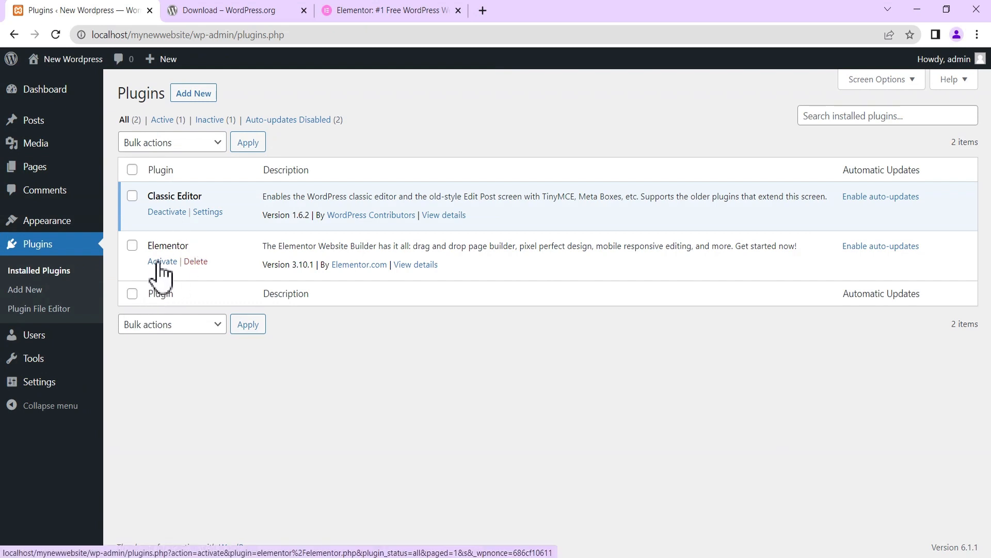
left_click(158, 263)
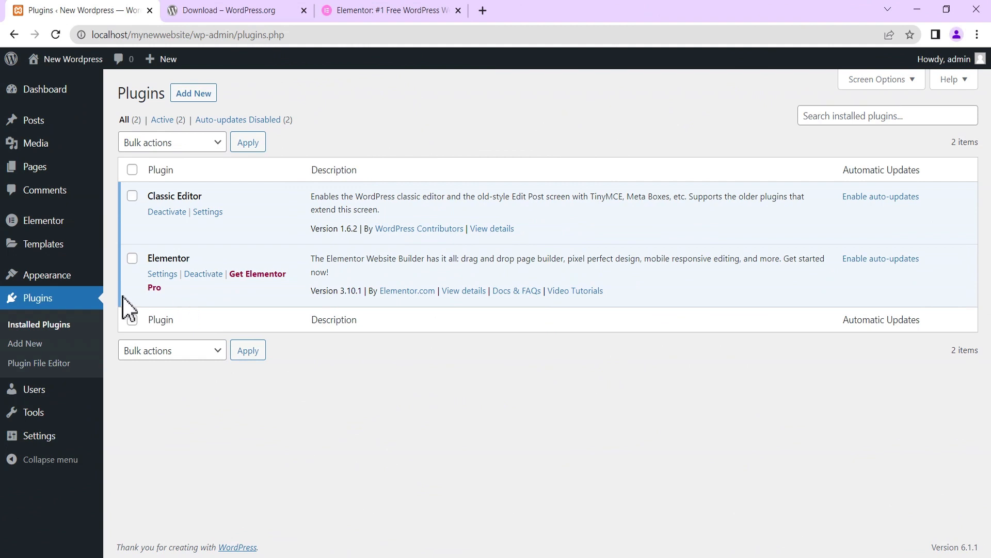
- Check the installed themes and browse the popular themes available to add, such as Hello Elementor, Astra and OceanWP
mouse_move(60, 279)
left_click(121, 278)
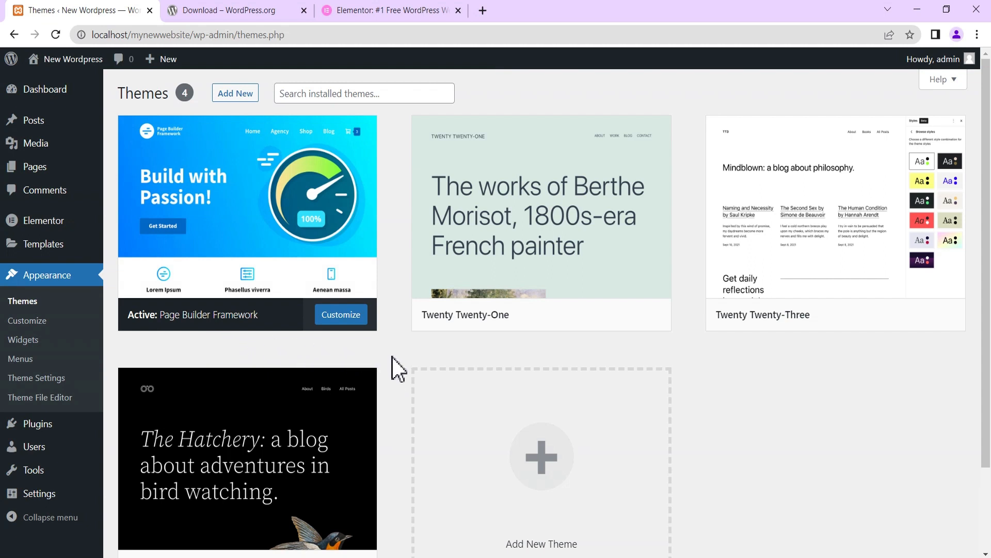
left_click(235, 93)
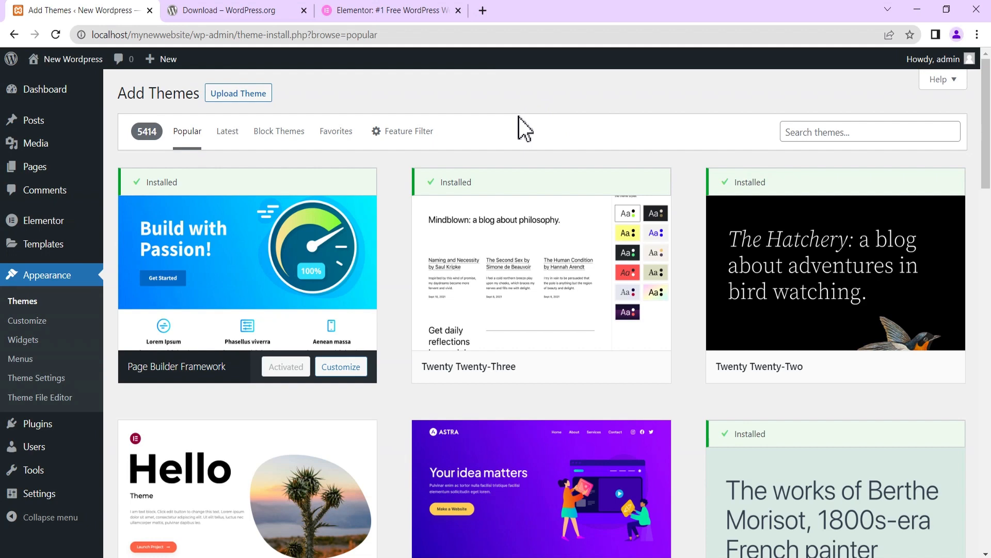
scroll(519, 116, "down", 2)
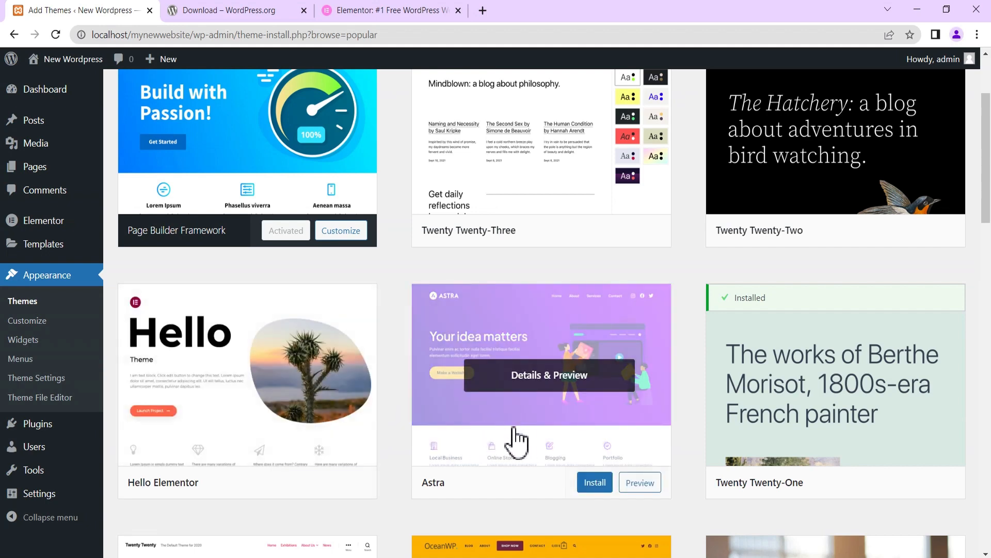
scroll(516, 439, "down", 1)
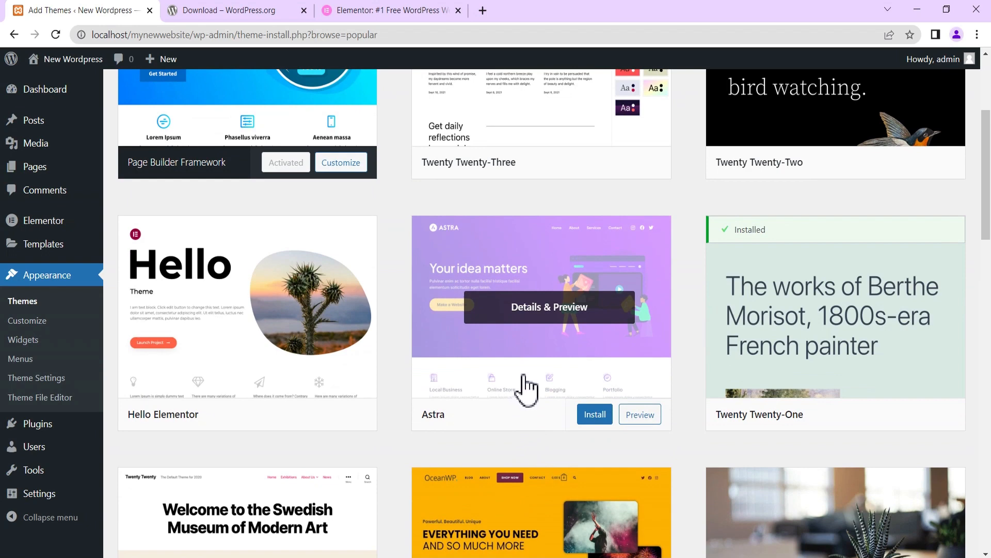
scroll(513, 369, "down", 3)
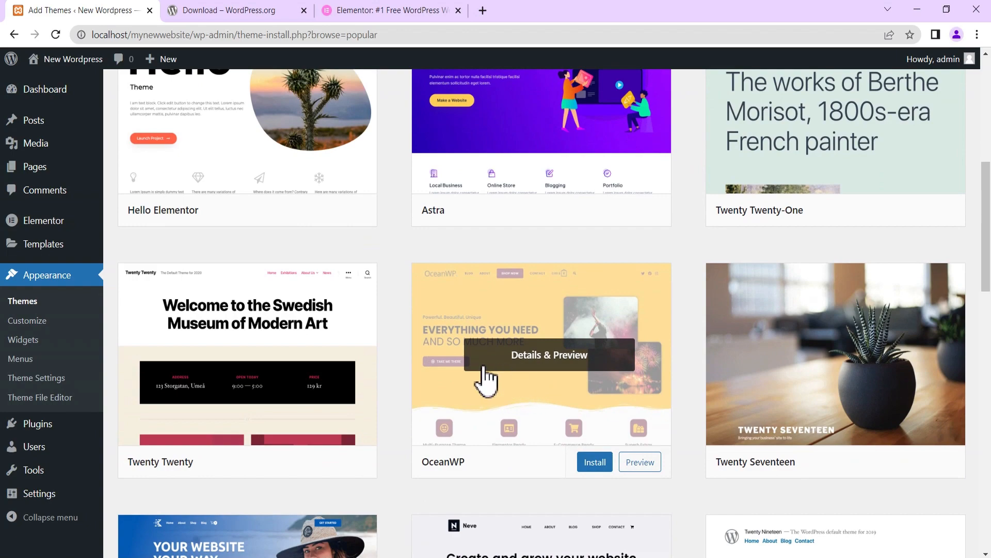
scroll(484, 379, "up", 4)
scroll(484, 403, "down", 3)
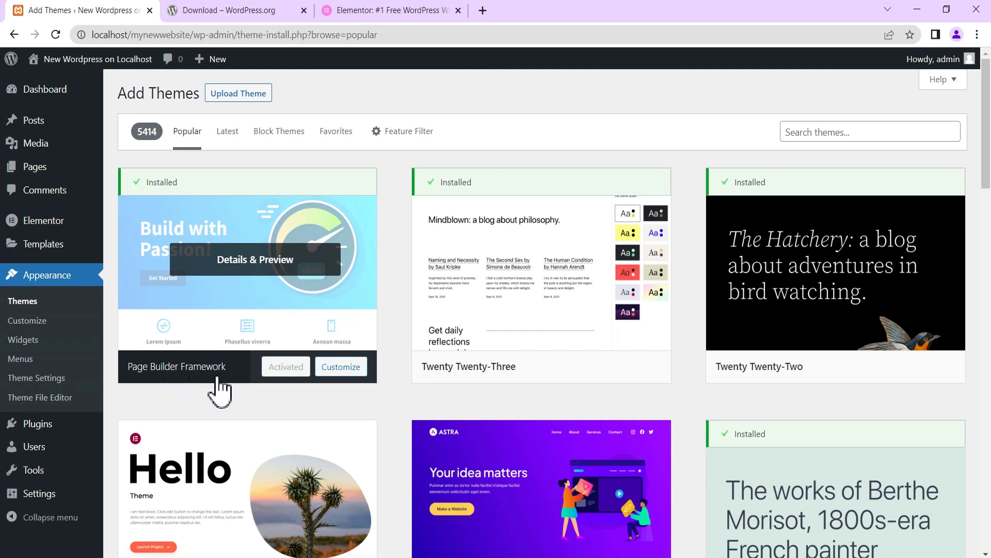
- Open the existing Home page for editing with Elementor
mouse_move(29, 170)
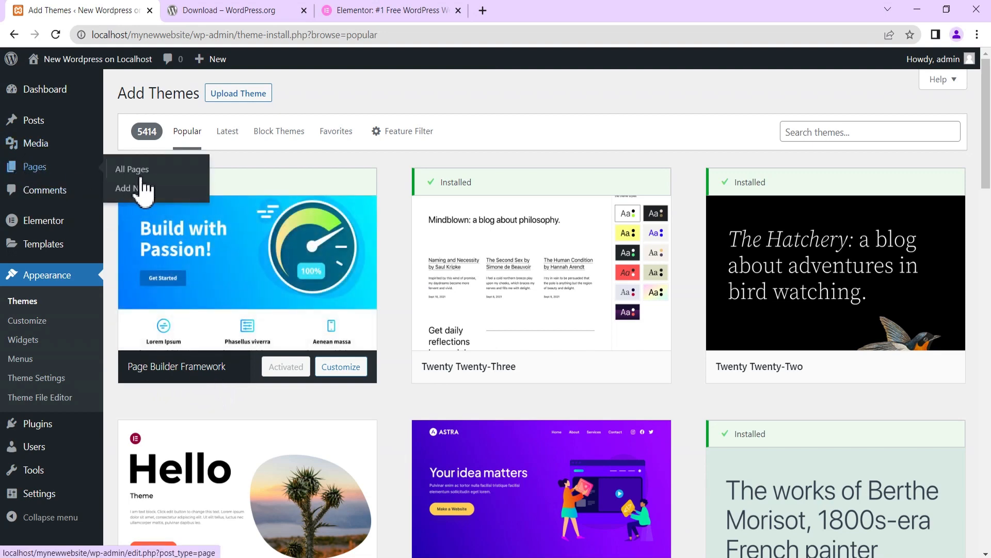
left_click(135, 172)
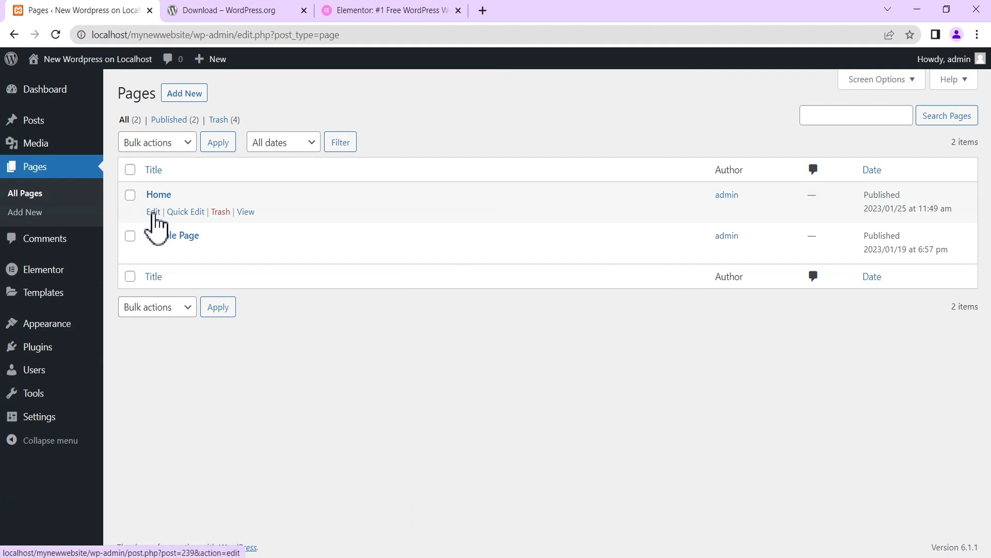
left_click(154, 212)
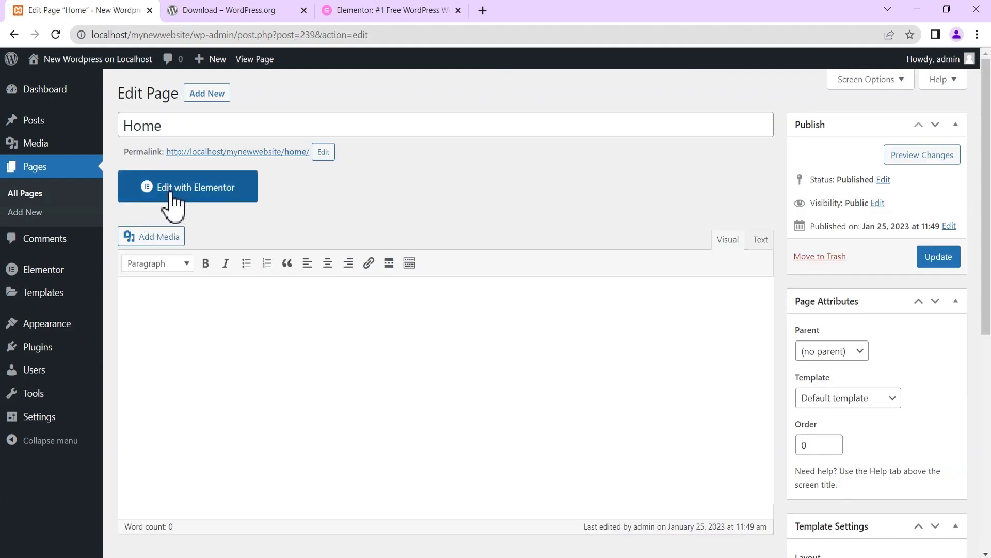
left_click(200, 194)
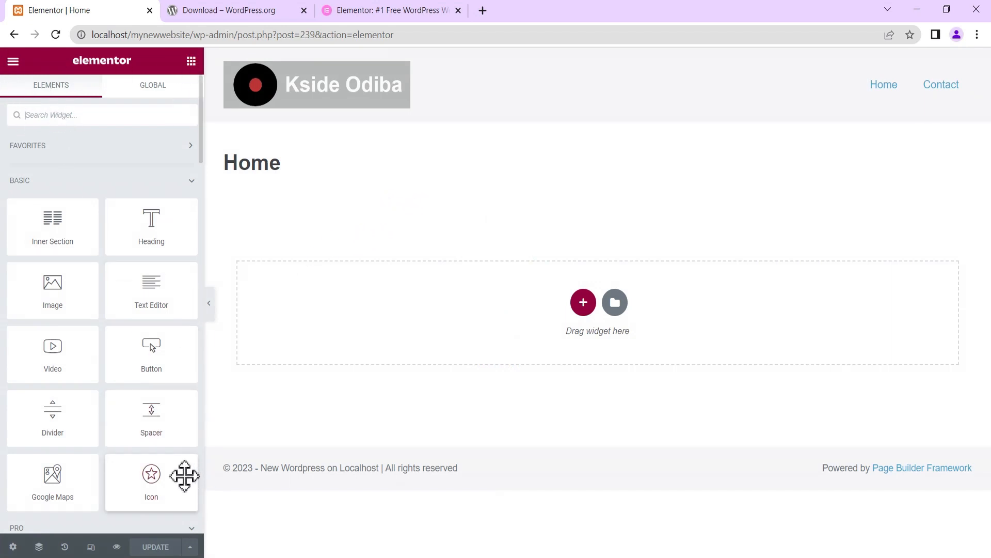
- Browse the available widgets and preview the Home page with the widget panel collapsed, restoring the panel at the end
scroll(101, 263, "down", 5)
scroll(97, 256, "down", 20)
scroll(89, 253, "up", 20)
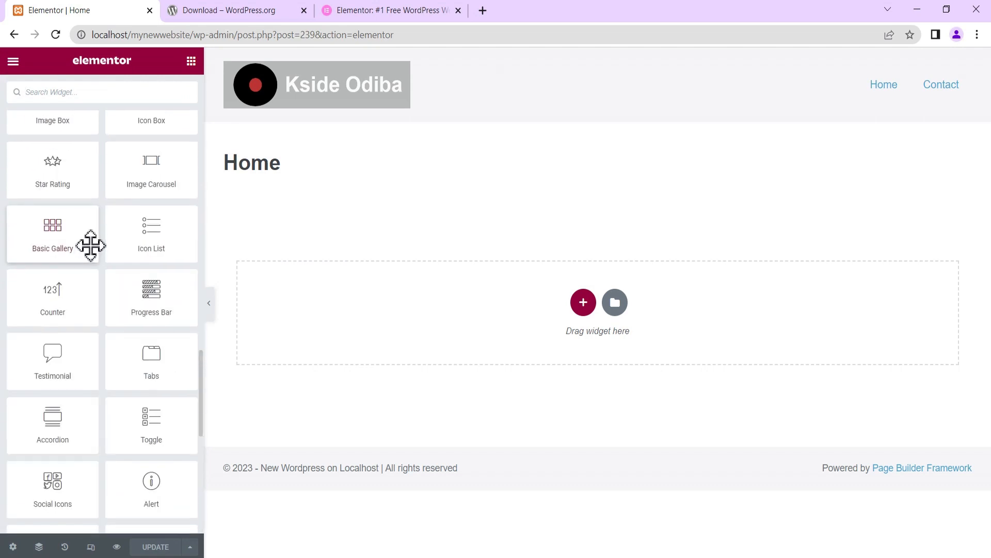
scroll(95, 243, "up", 10)
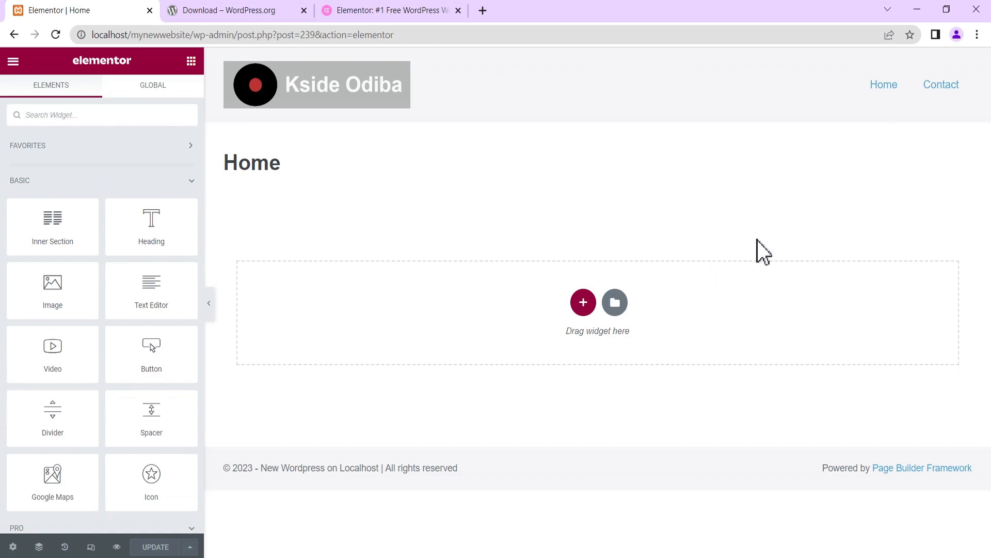
left_click(209, 305)
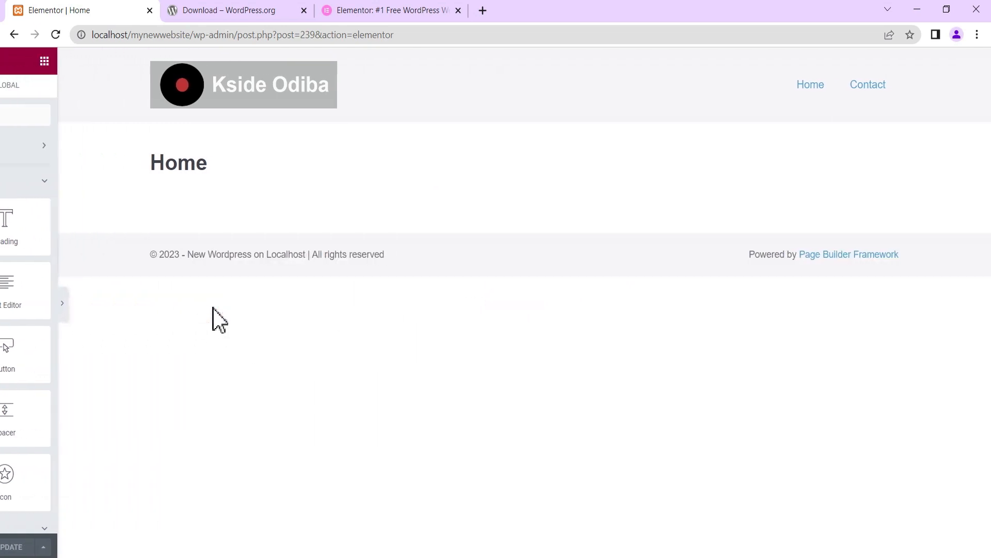
left_click(6, 305)
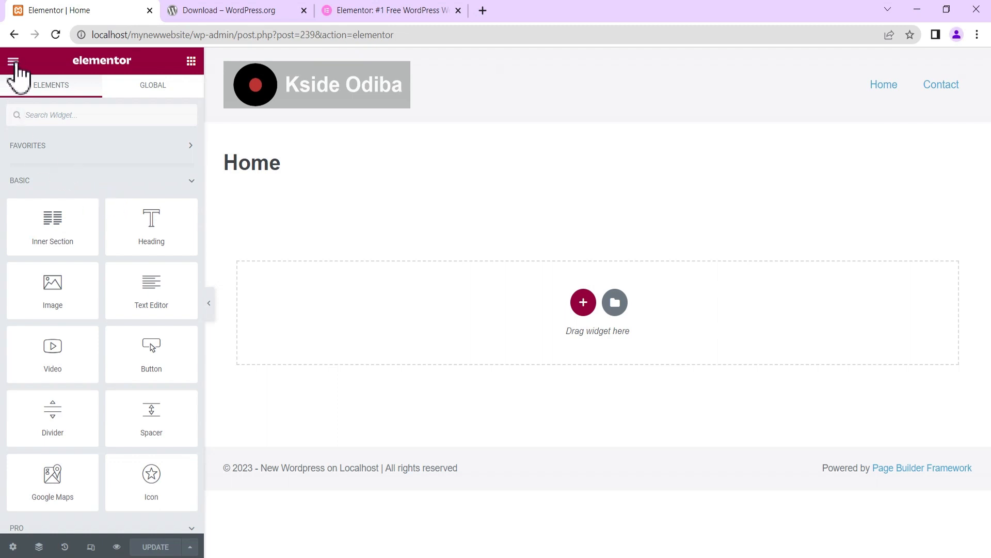
- Set the editor's UI theme to Dark in the user preferences
left_click(13, 62)
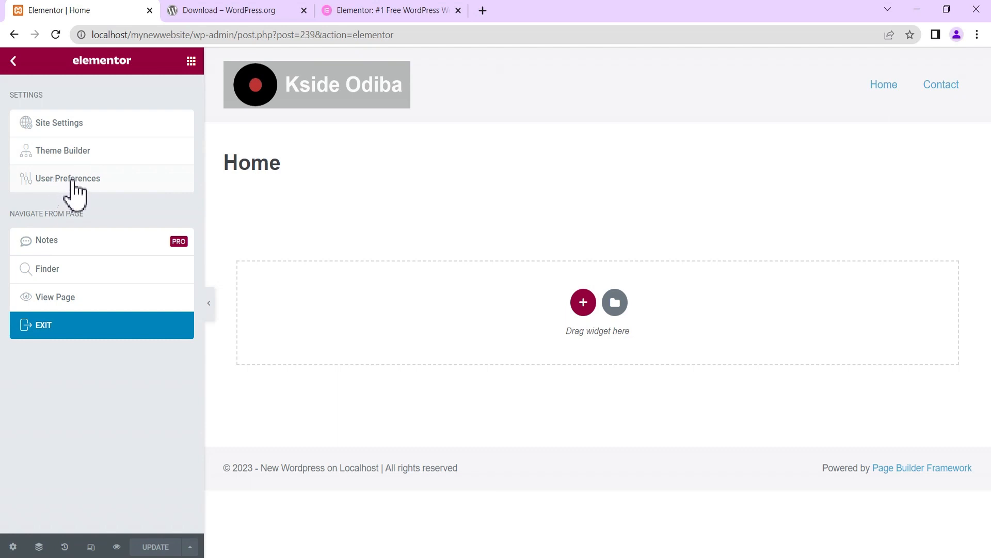
left_click(73, 179)
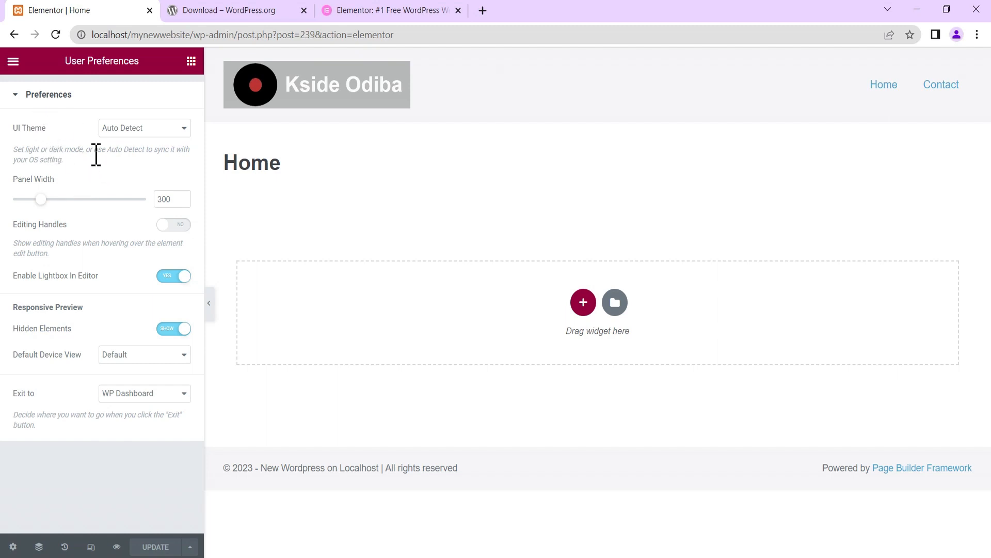
left_click(123, 128)
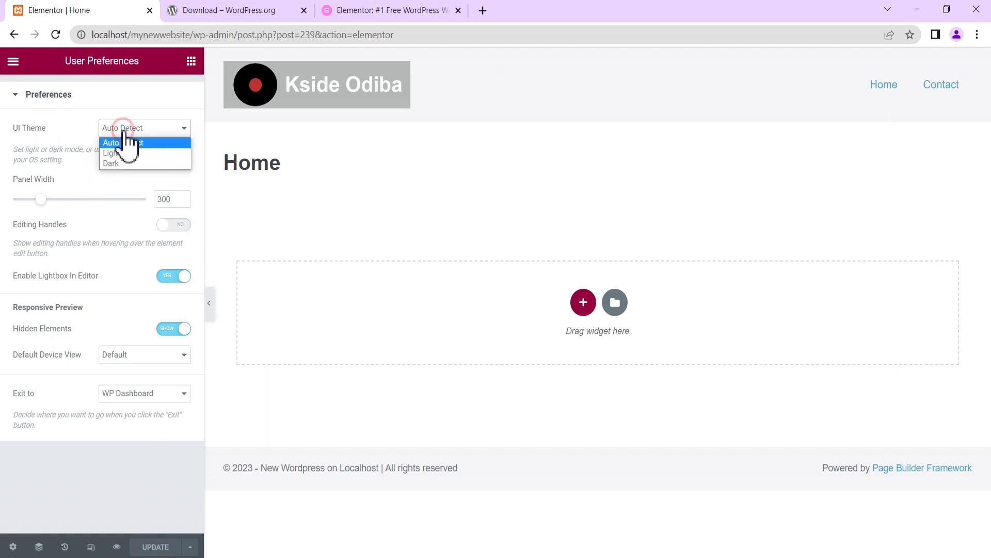
left_click(120, 164)
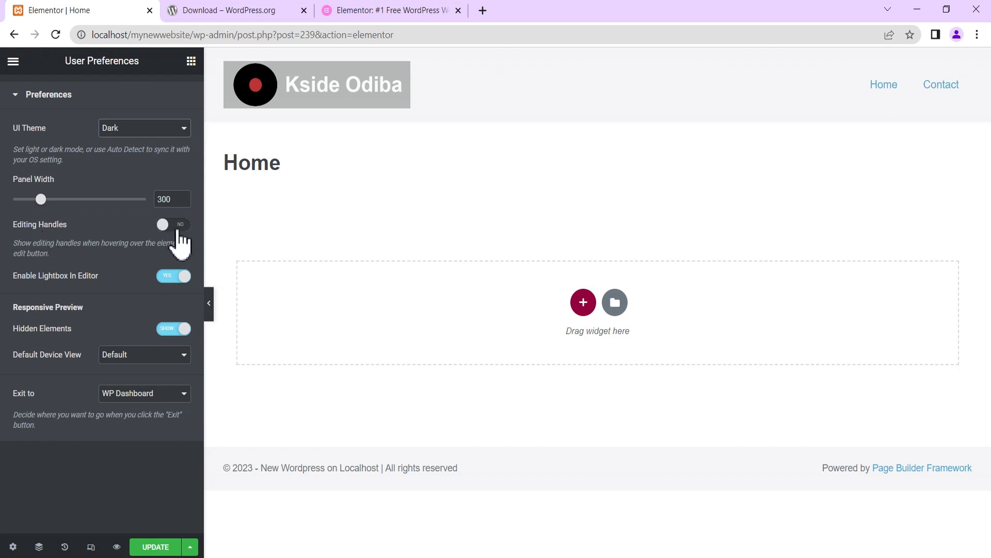
- Enable editing handles and keep WP Dashboard as the exit destination in the user preferences
left_click(180, 231)
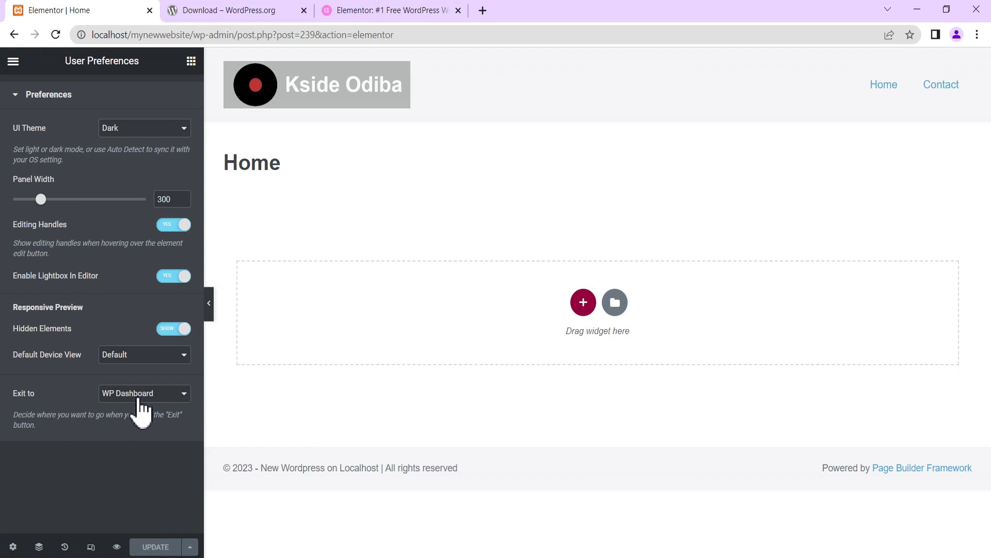
left_click(134, 395)
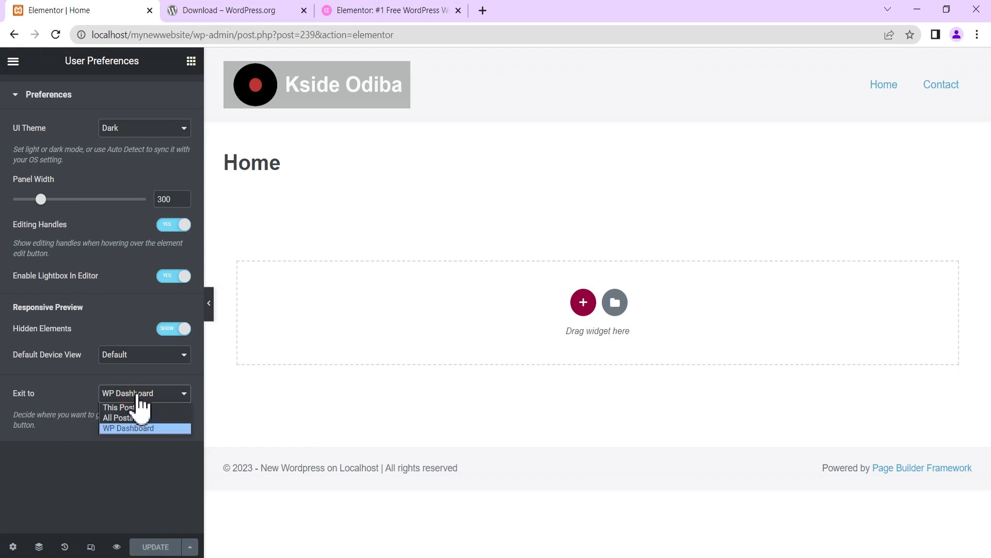
left_click(133, 428)
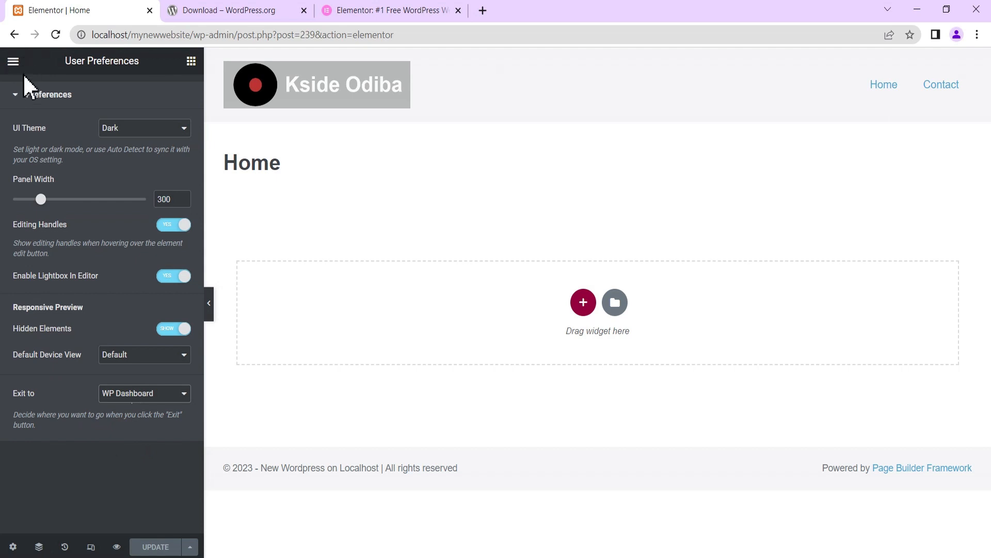
- Add a new custom color to the site's global colors, view its color picker, and save the site settings
left_click(13, 60)
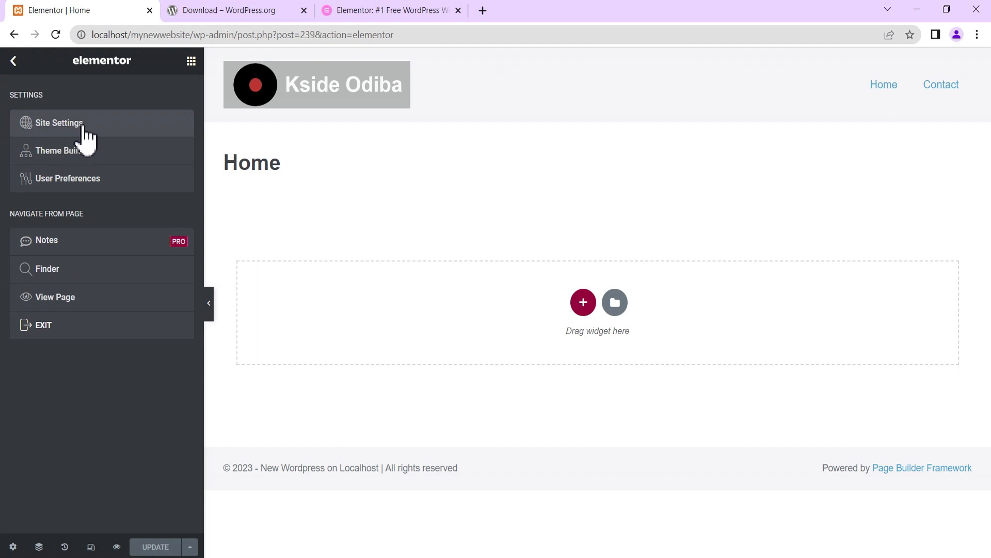
left_click(85, 123)
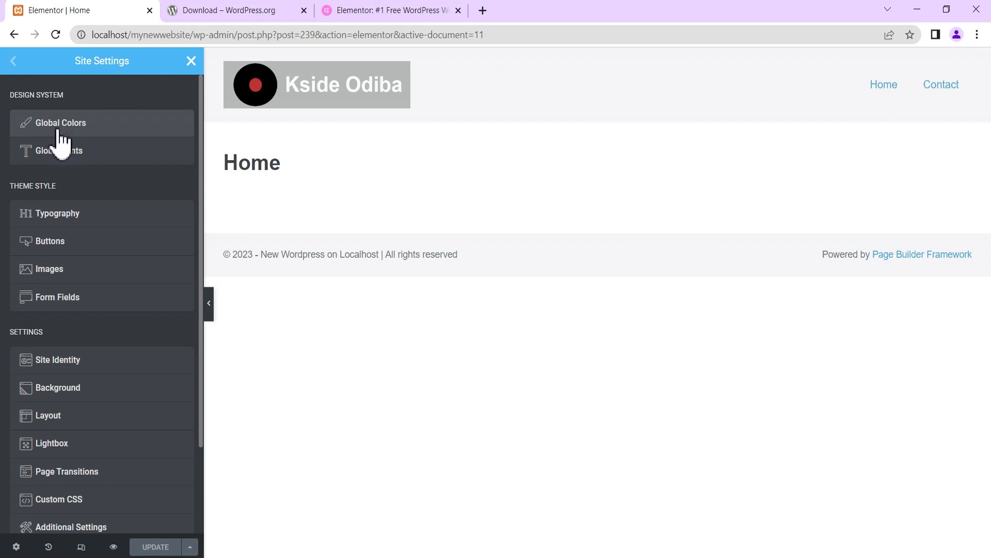
left_click(101, 129)
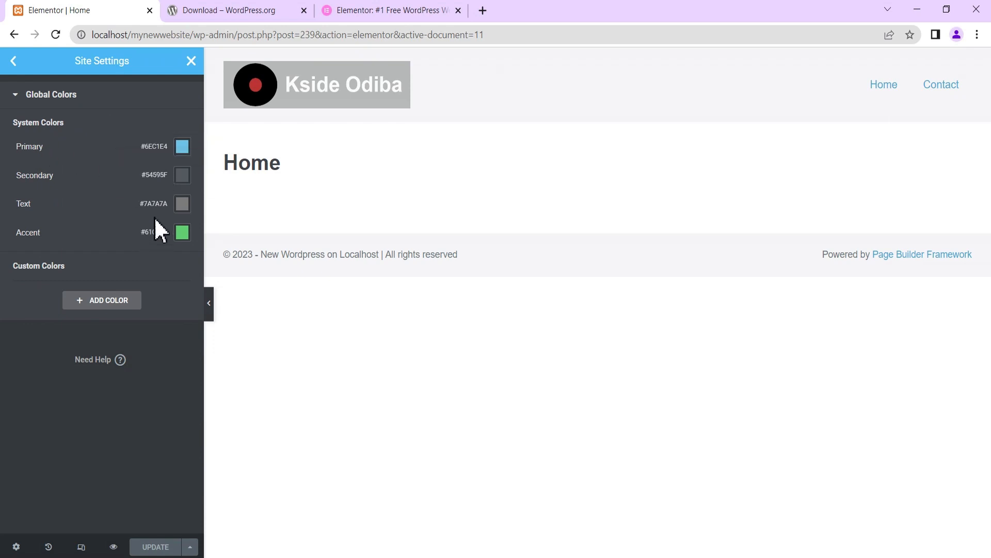
left_click(98, 302)
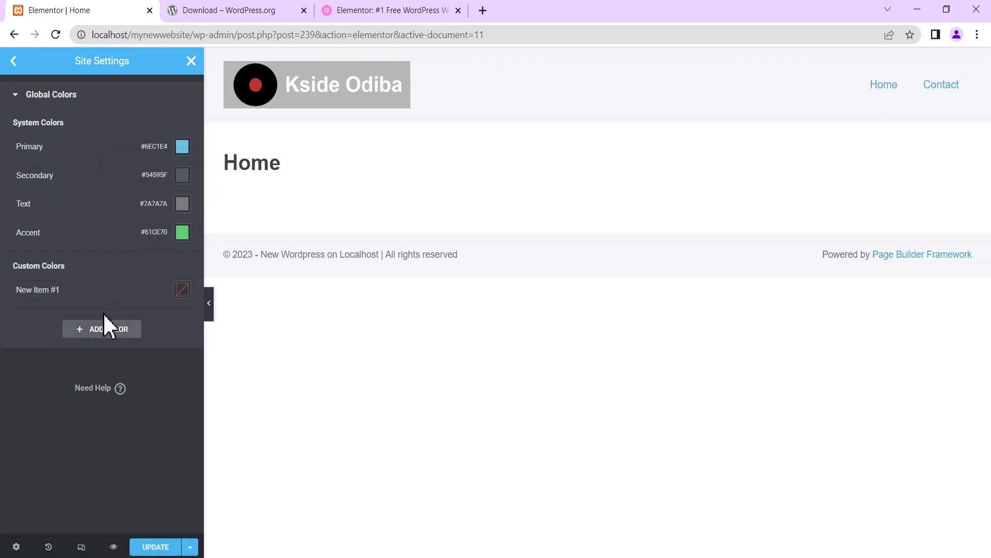
left_click(182, 289)
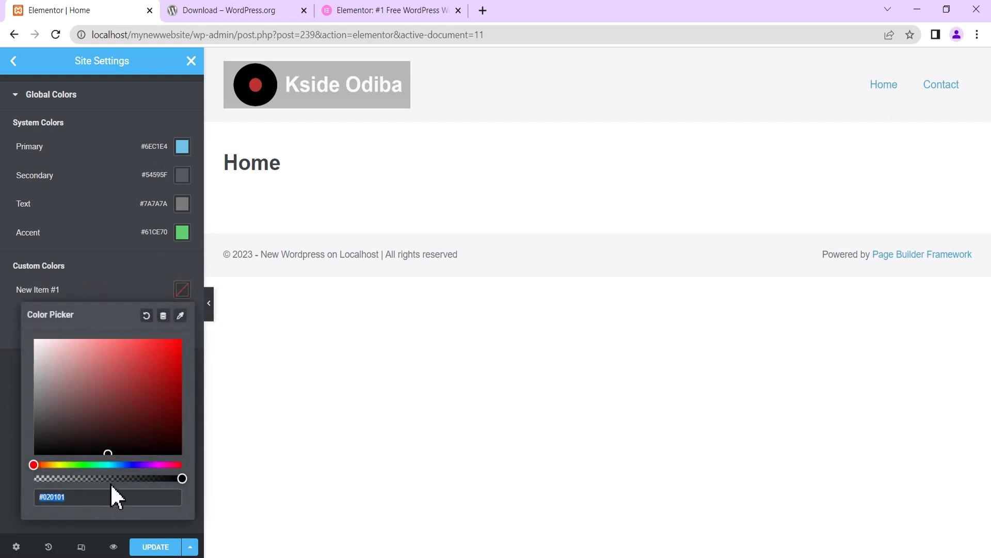
left_click(146, 548)
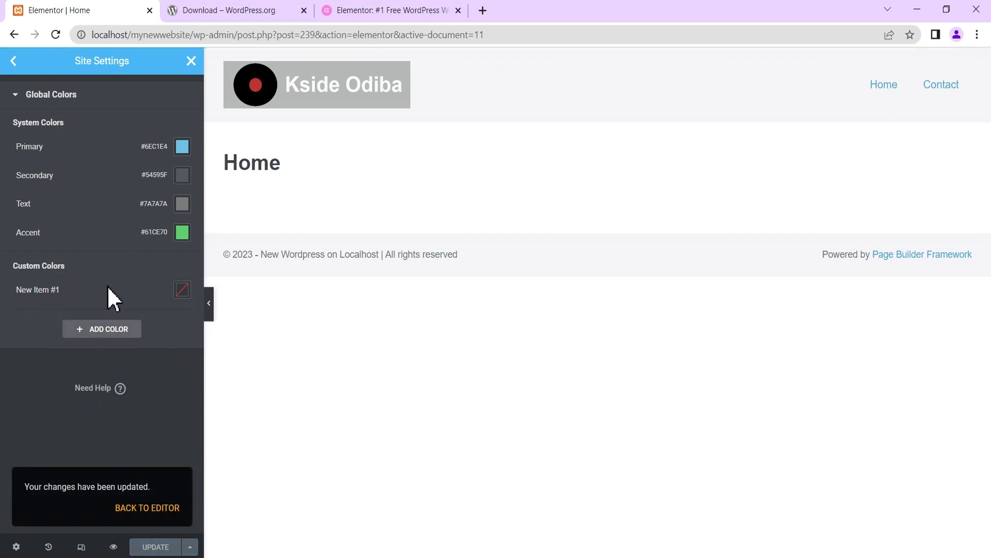
- Delete the custom color New Item #1 from the global colors and return to the site settings overview
left_click(162, 289)
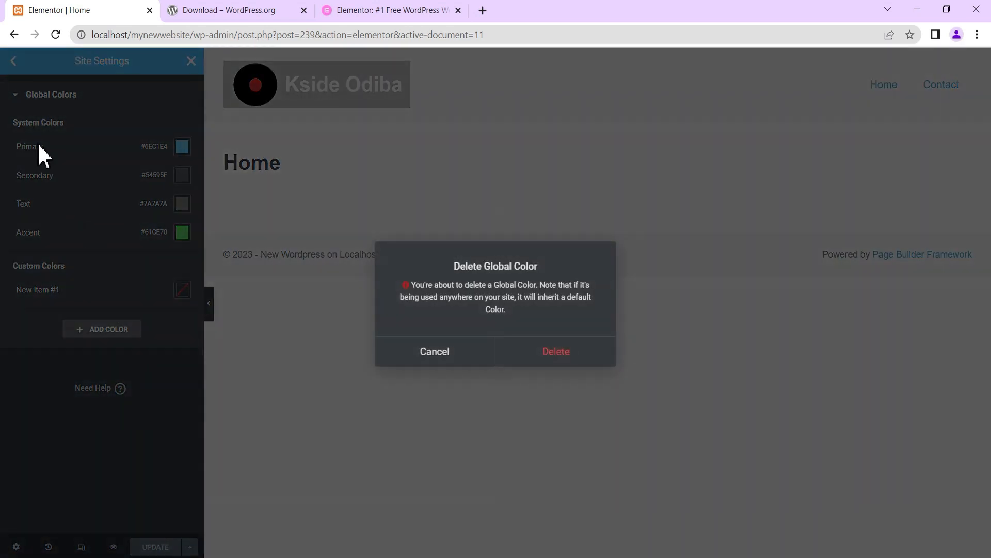
left_click(542, 355)
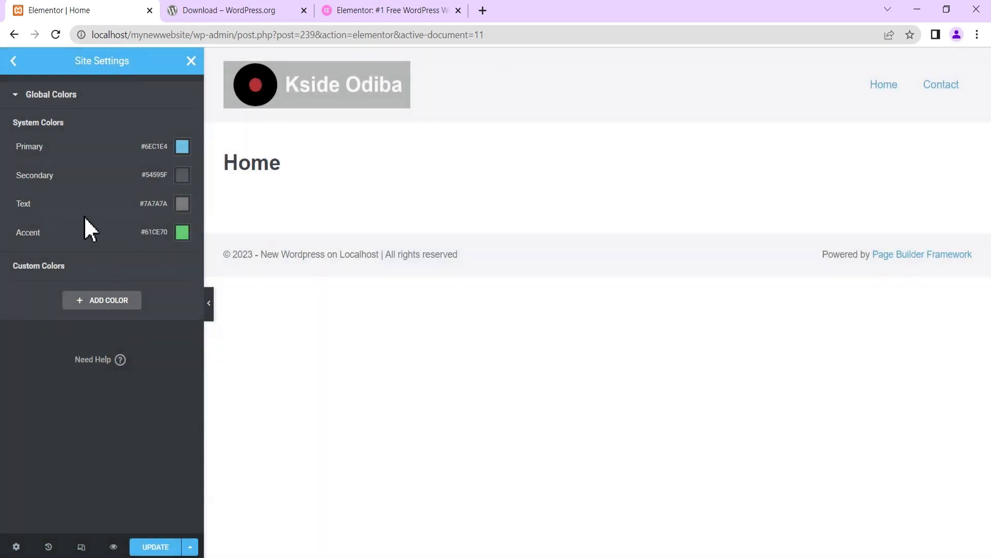
left_click(13, 61)
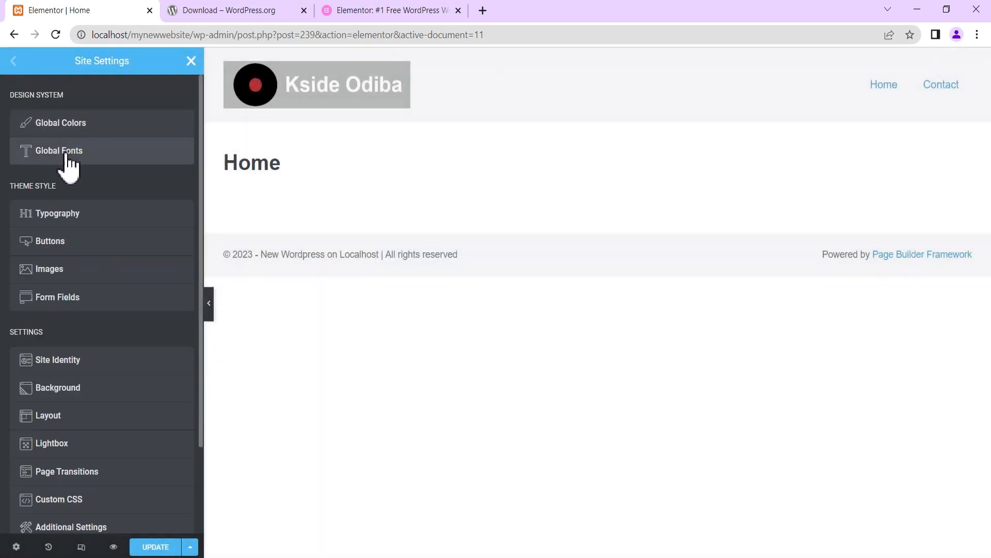
- Examine the Global Fonts, Typography, Buttons and Site Identity options in the site settings
left_click(68, 152)
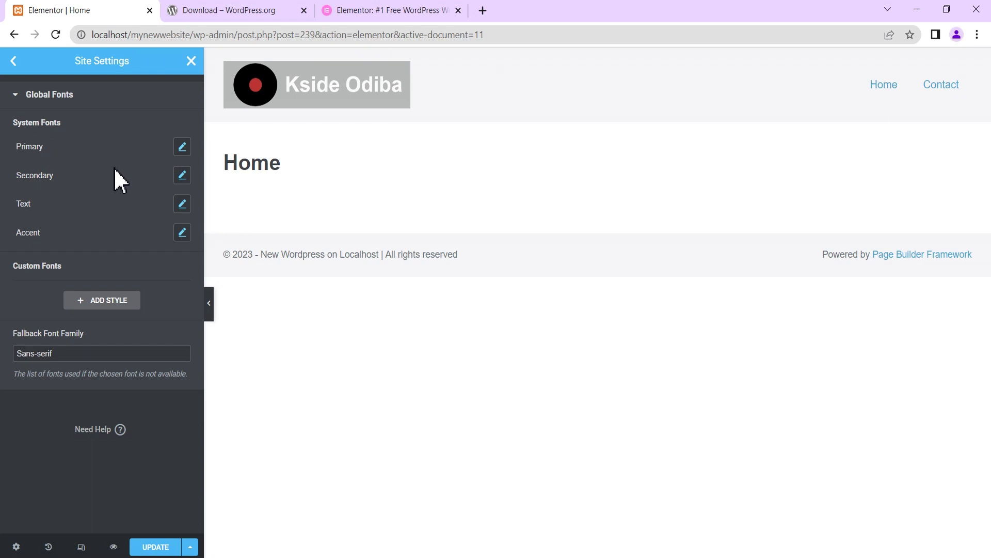
left_click(13, 61)
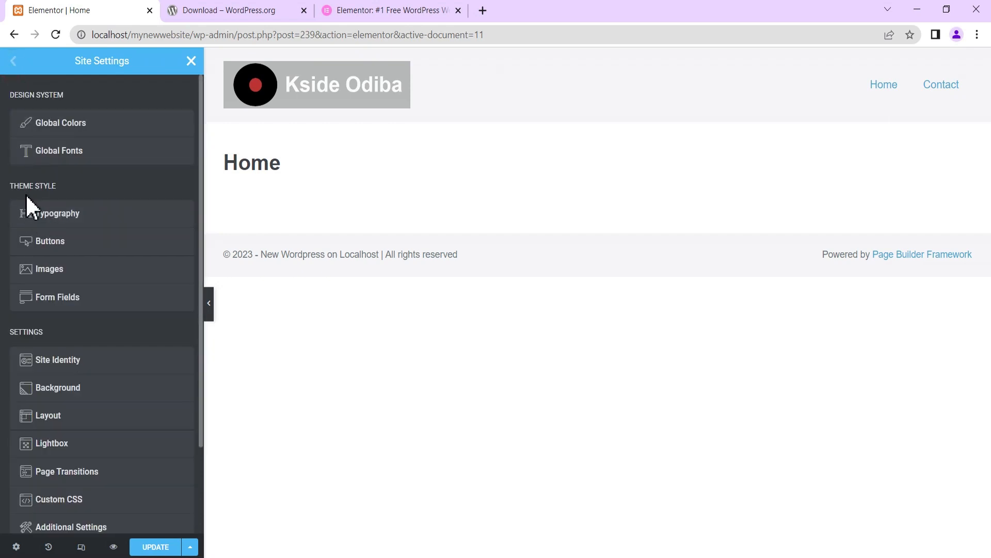
left_click(64, 217)
scroll(78, 303, "down", 5)
scroll(75, 320, "down", 4)
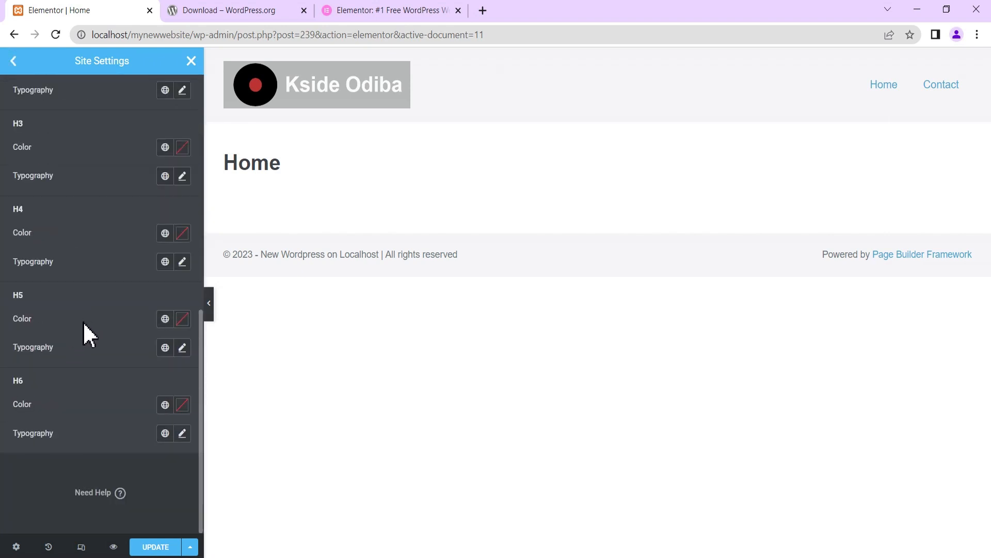
scroll(93, 325, "up", 9)
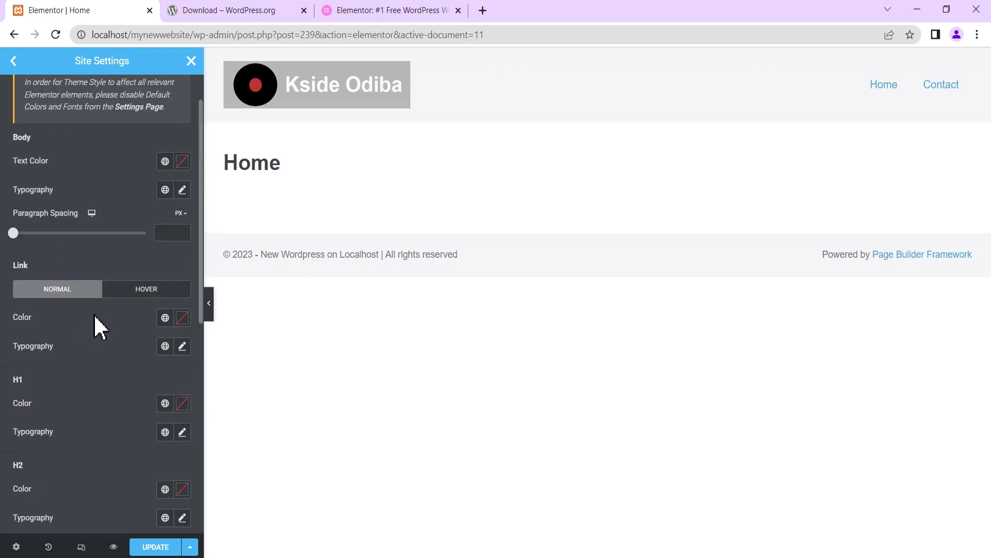
left_click(13, 61)
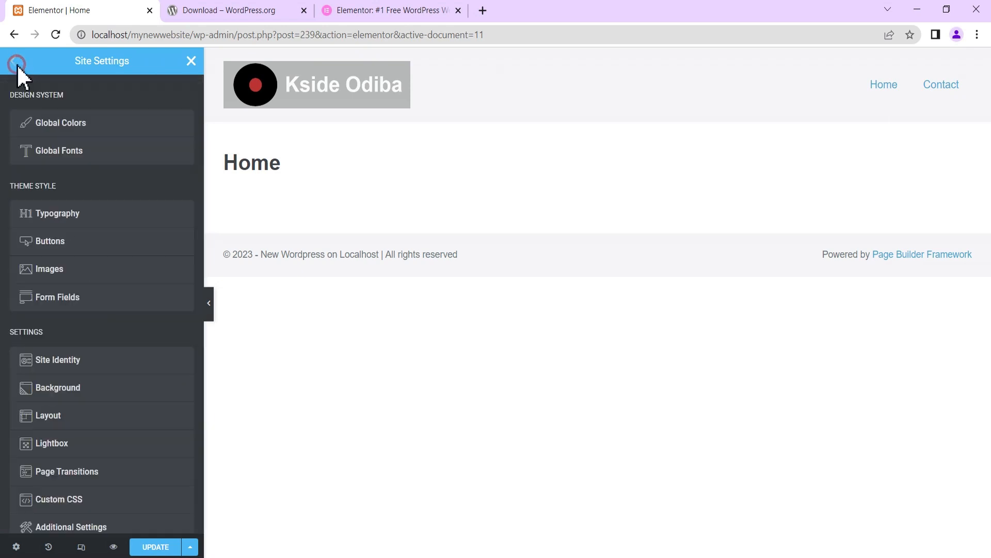
left_click(97, 249)
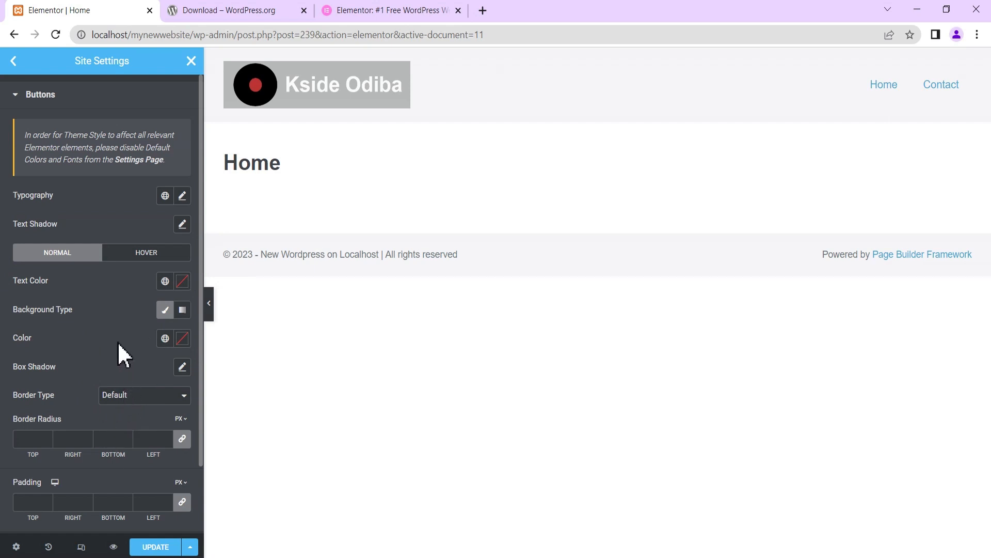
left_click(13, 59)
scroll(110, 218, "down", 2)
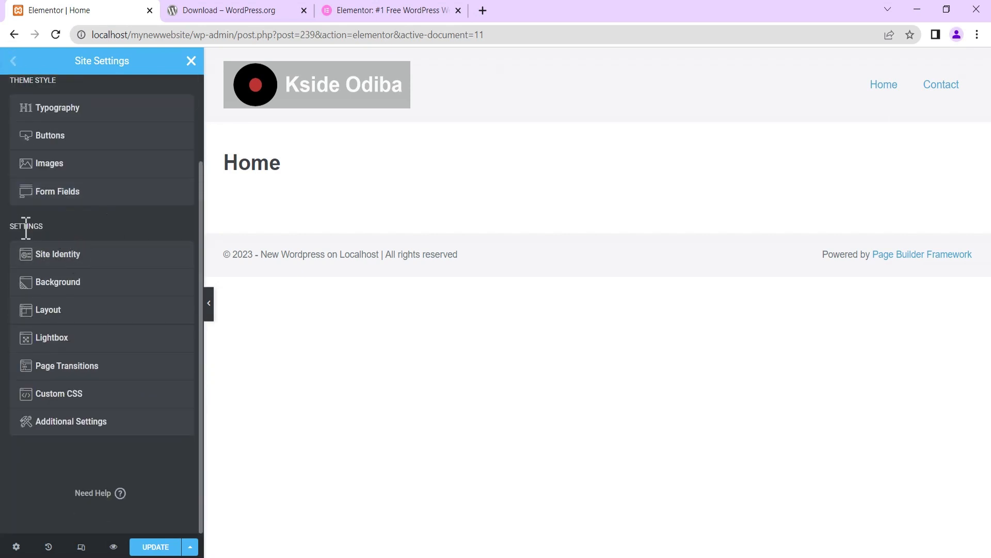
left_click(68, 253)
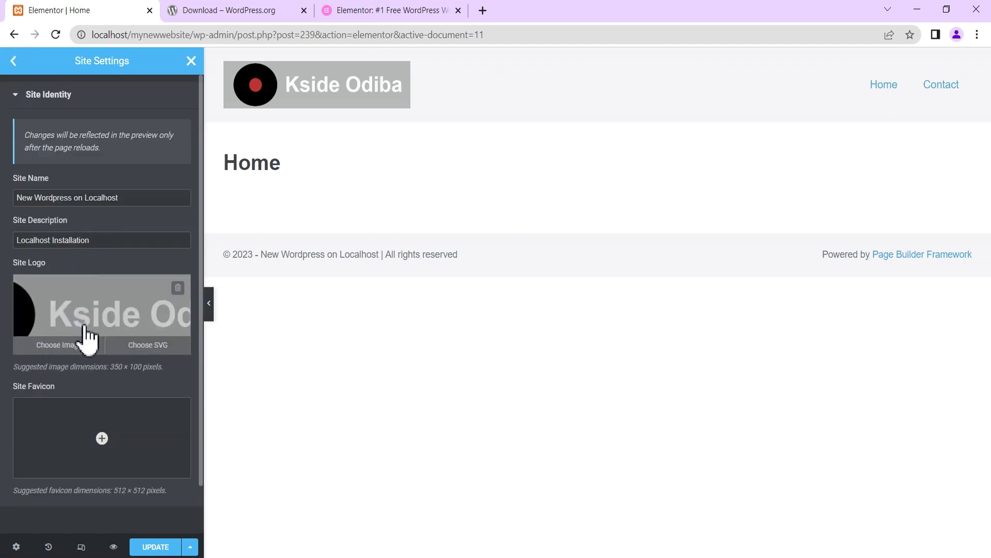
mouse_move(63, 441)
scroll(62, 437, "down", 1)
scroll(61, 423, "up", 1)
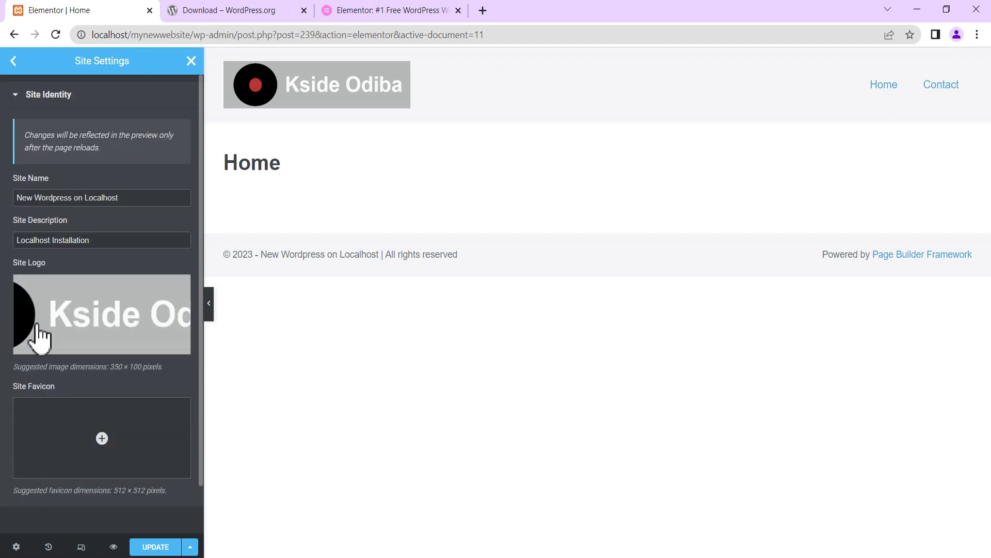
left_click(15, 64)
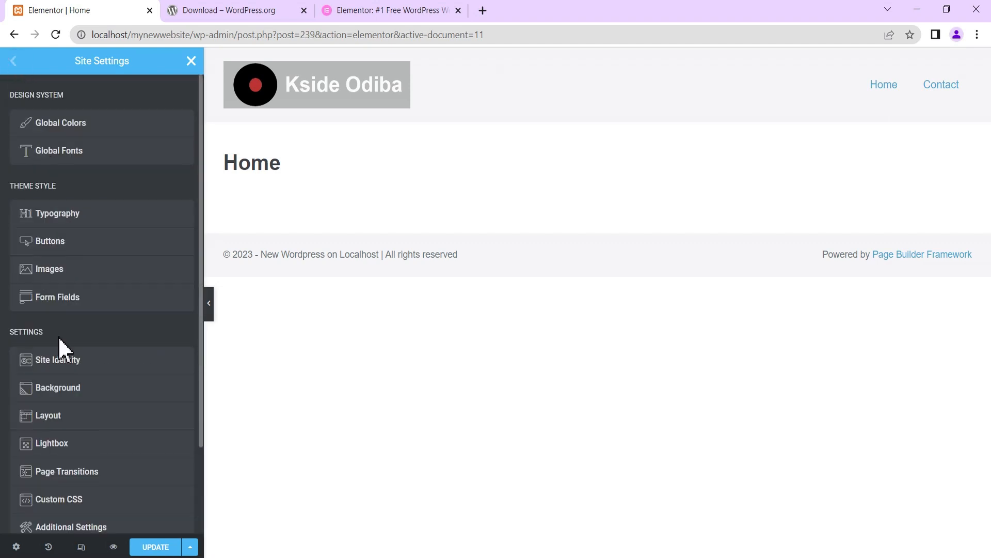
- Save the site settings and return to the Home page editor
scroll(98, 437, "down", 2)
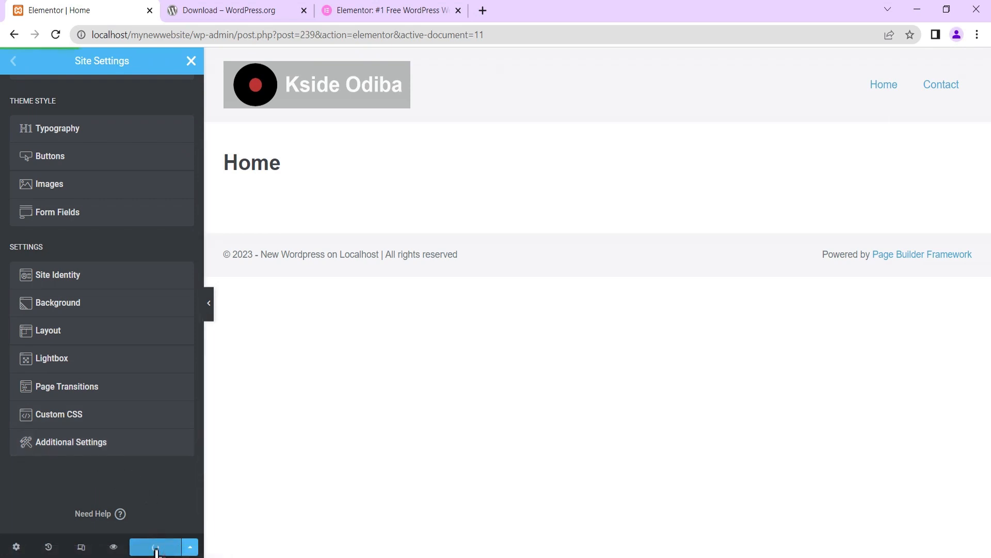
left_click(155, 508)
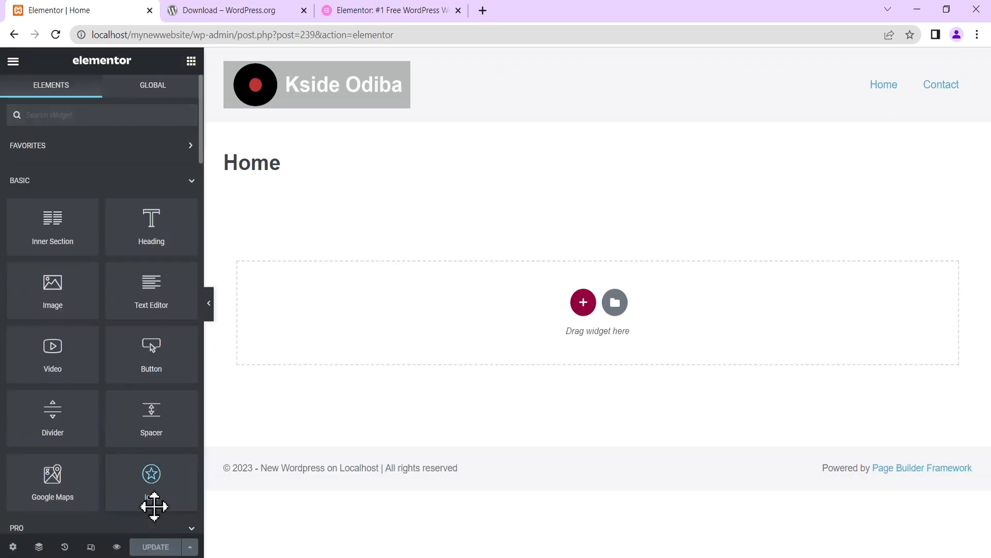
- Look through the available widgets in the Basic, Pro and General categories
scroll(126, 256, "down", 12)
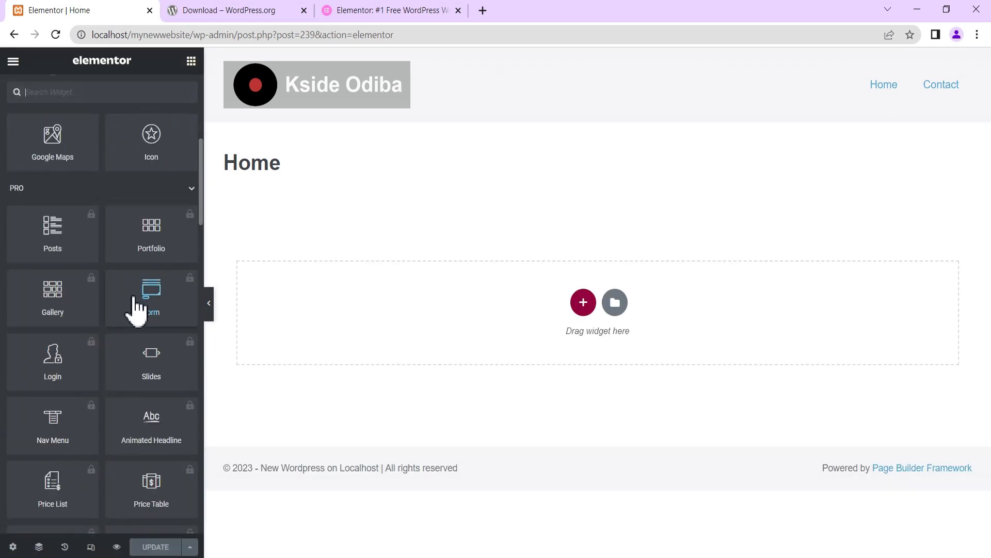
scroll(137, 310, "up", 12)
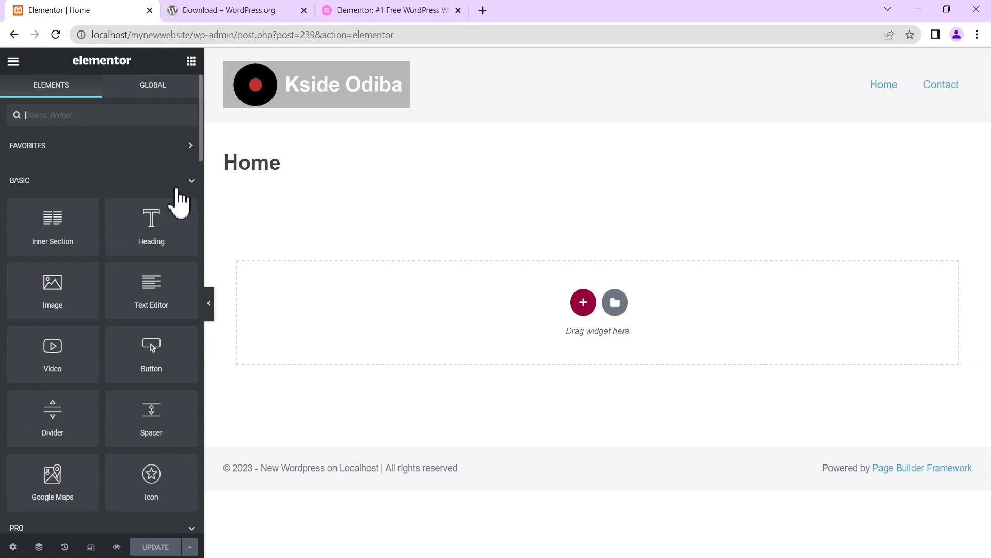
scroll(88, 204, "down", 2)
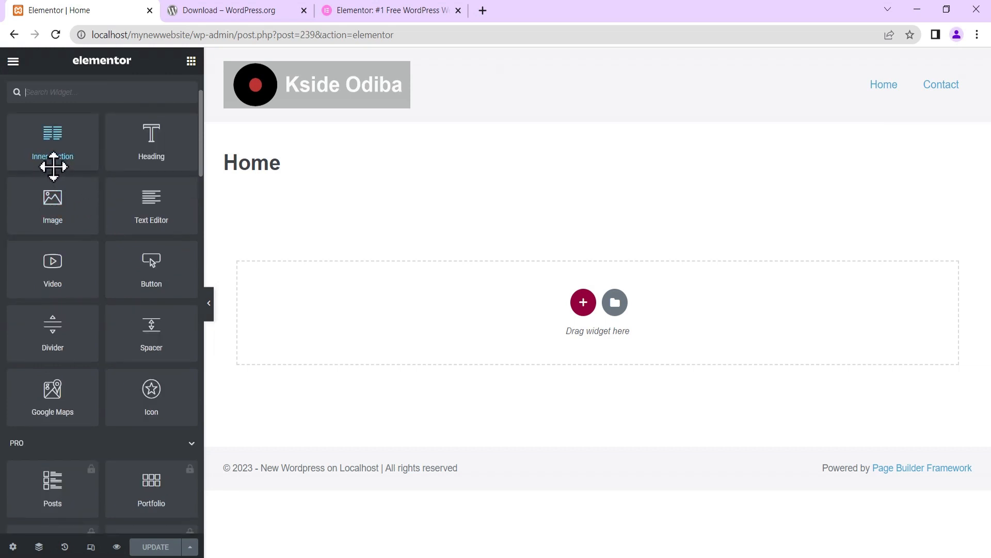
scroll(105, 318, "down", 2)
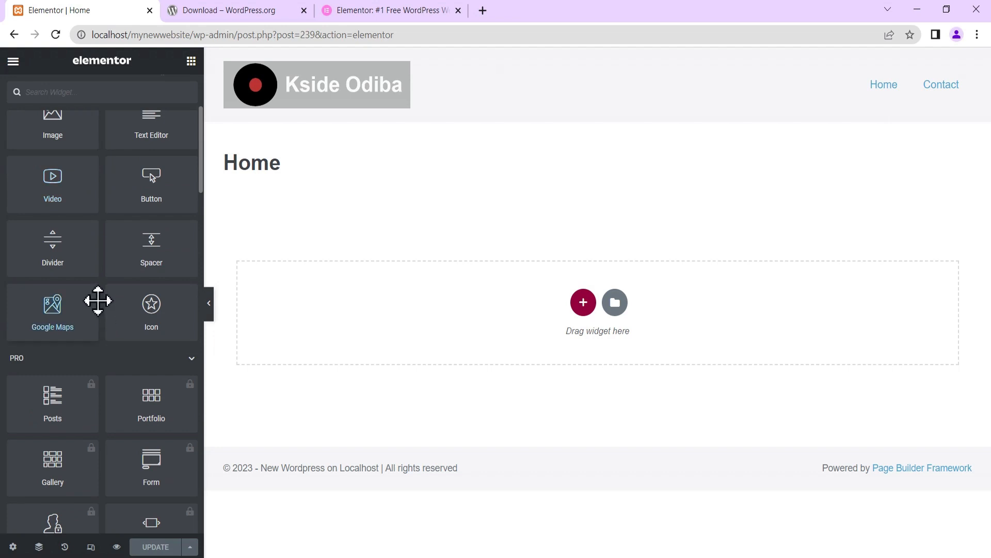
scroll(98, 307, "down", 2)
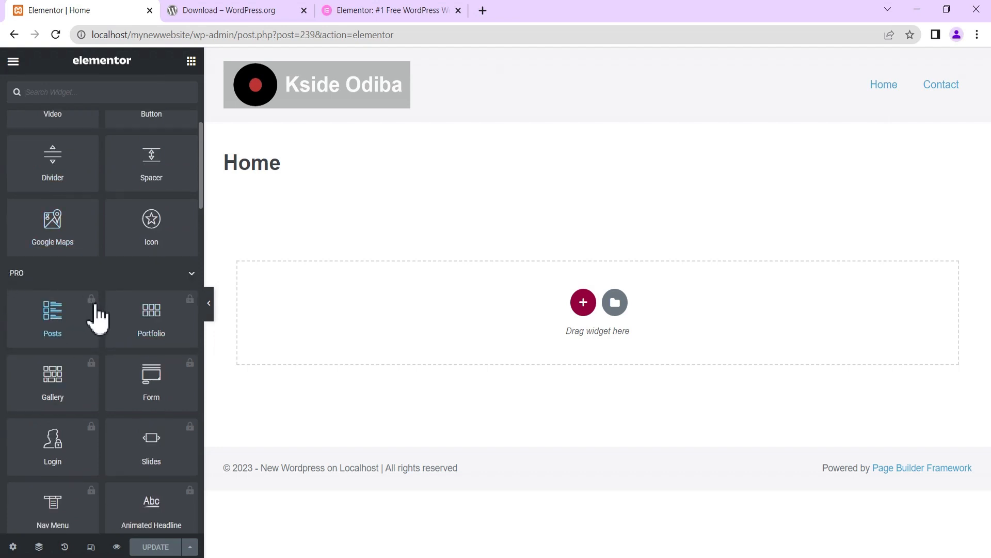
scroll(150, 377, "down", 2)
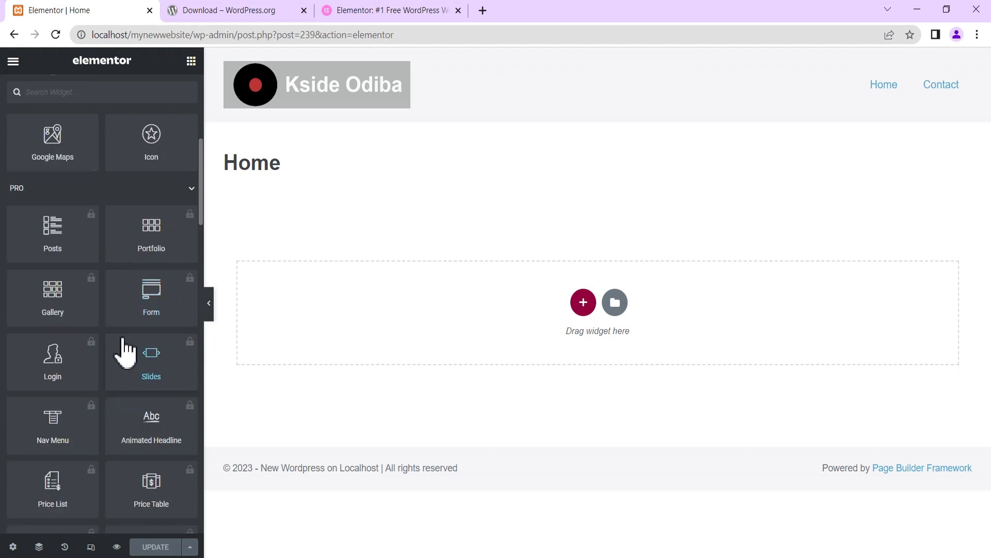
scroll(124, 354, "down", 2)
scroll(123, 355, "down", 6)
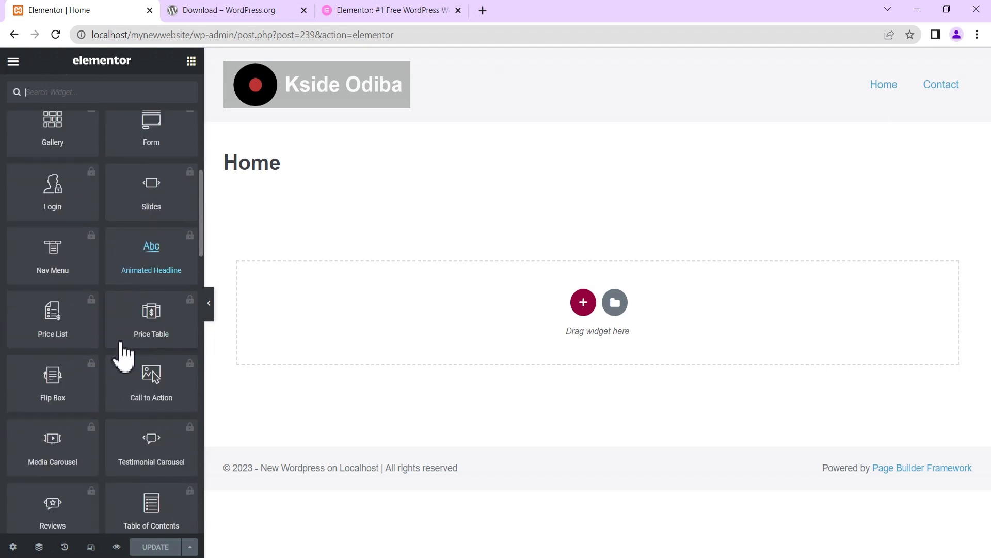
scroll(123, 355, "down", 10)
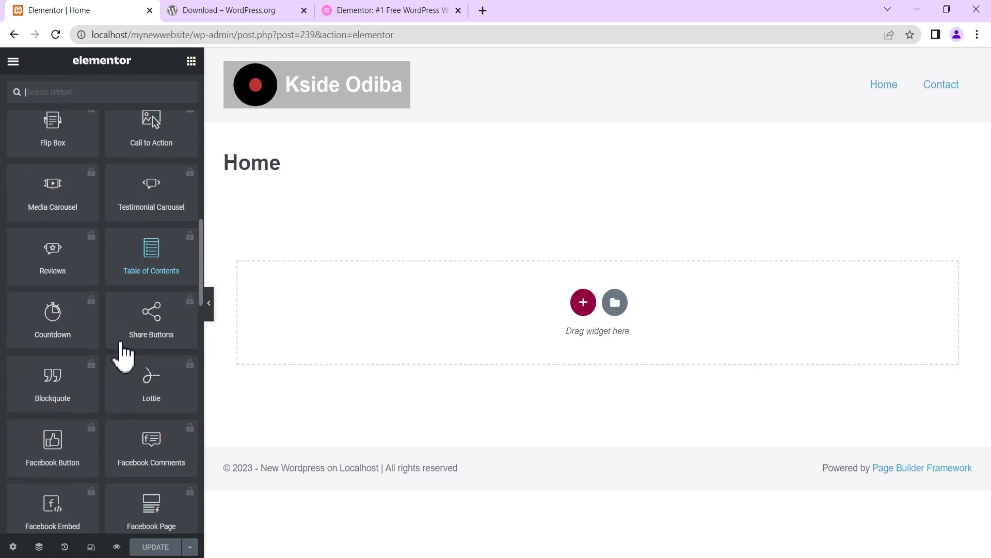
scroll(122, 355, "down", 2)
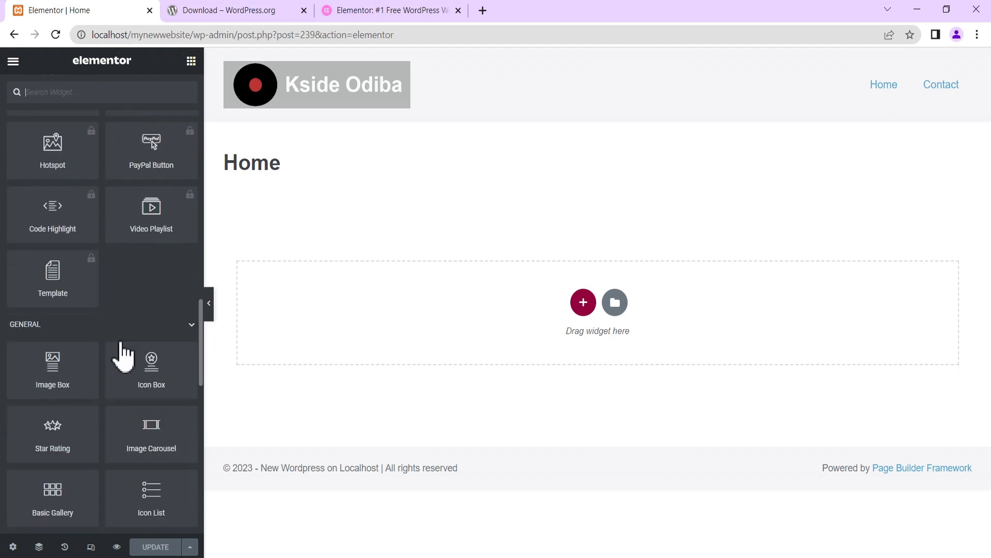
scroll(79, 364, "down", 2)
scroll(76, 349, "down", 5)
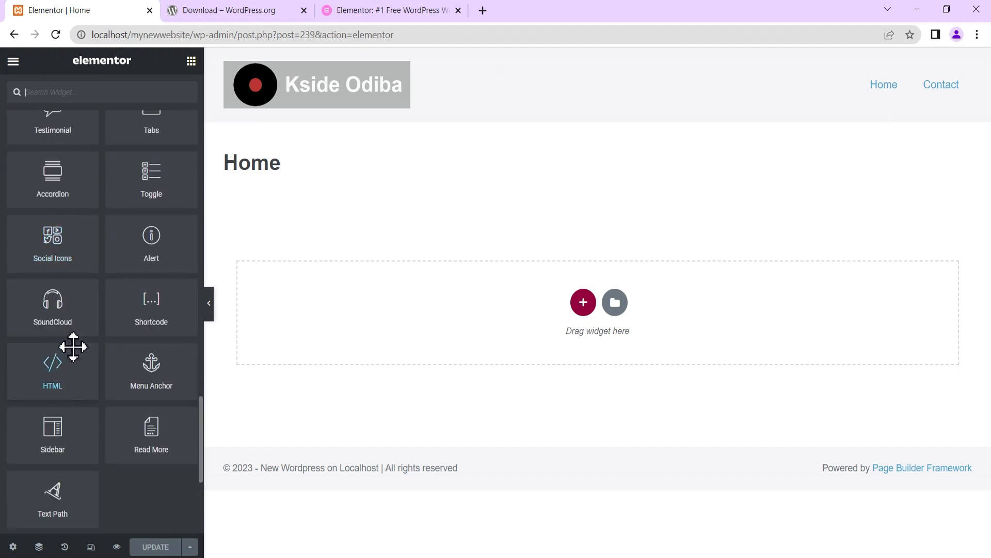
scroll(91, 344, "up", 6)
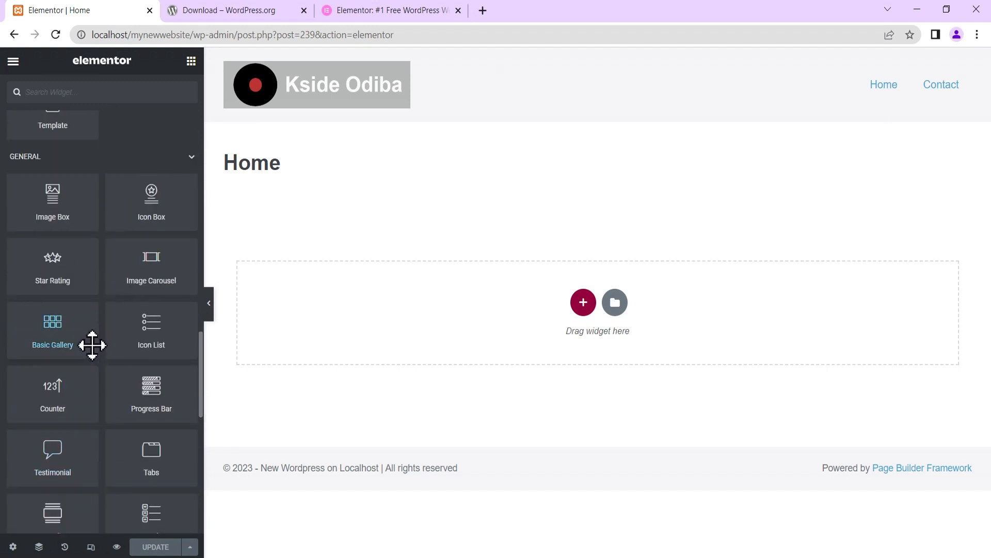
scroll(93, 345, "up", 2)
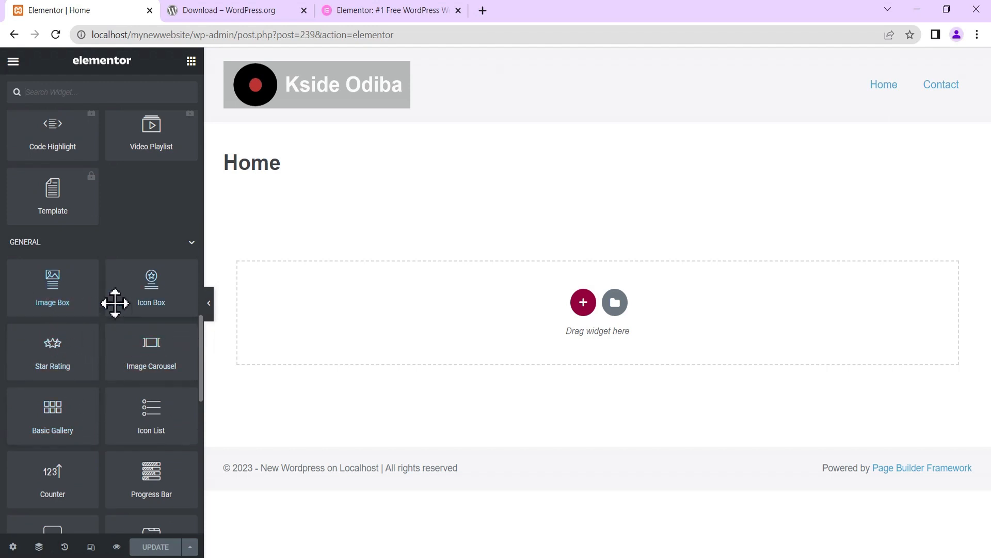
- Add an Image Box widget to the Home page, replace its placeholder image with bg-1.jpg, and return to the widget list
left_click_drag(49, 287, 443, 296)
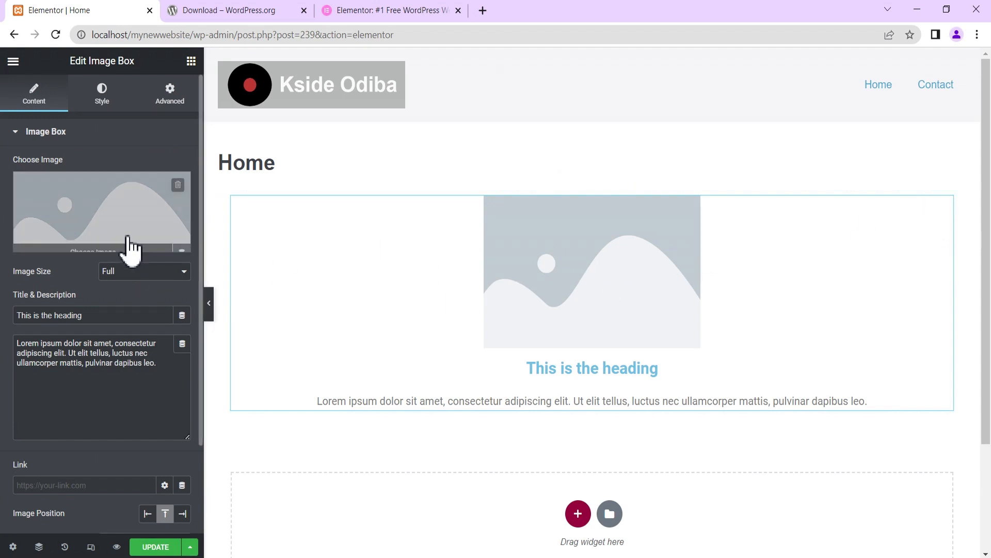
left_click(182, 198)
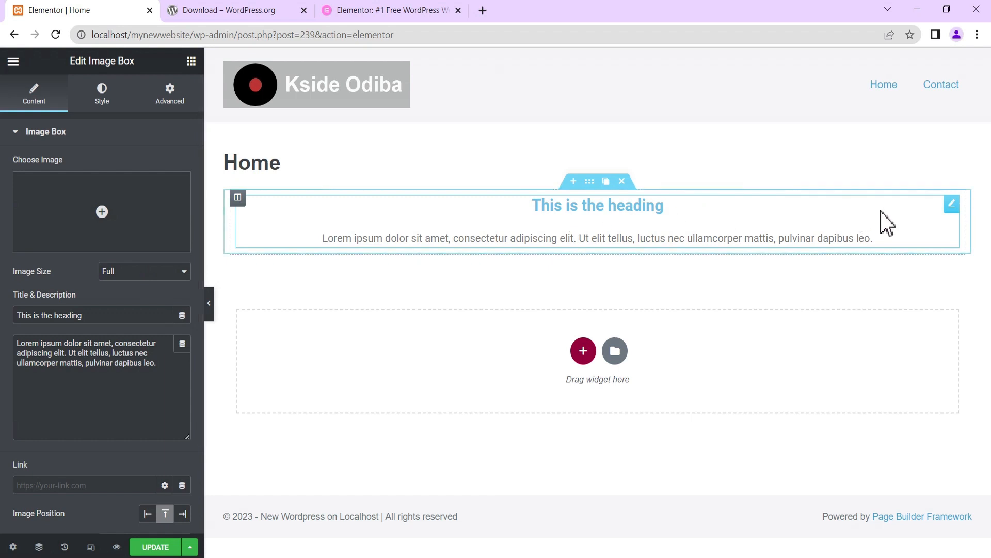
left_click(126, 215)
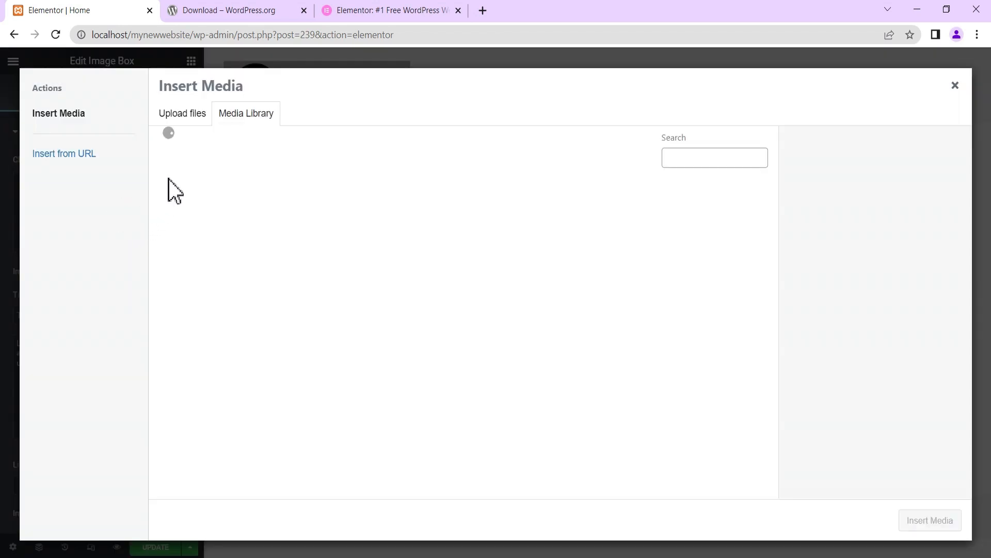
left_click(297, 242)
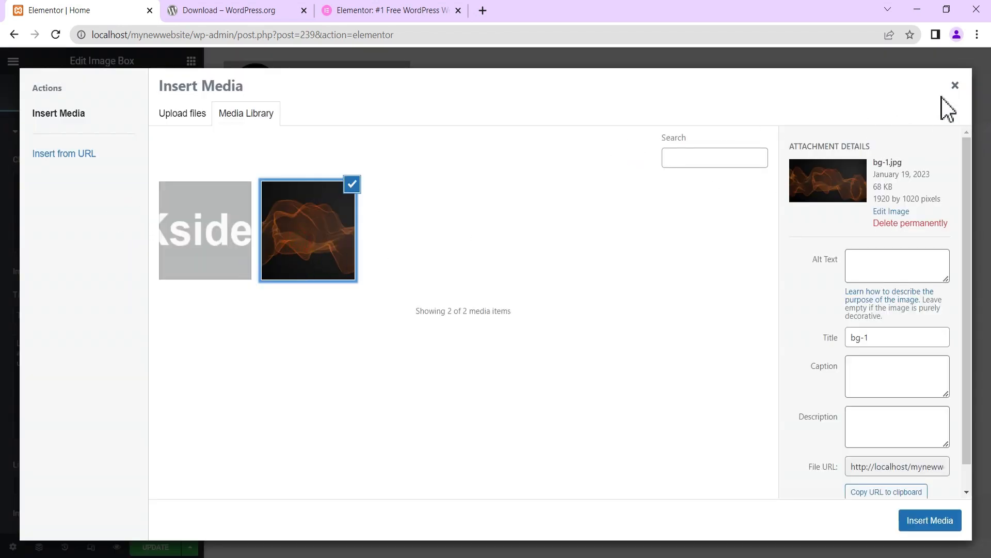
left_click(928, 522)
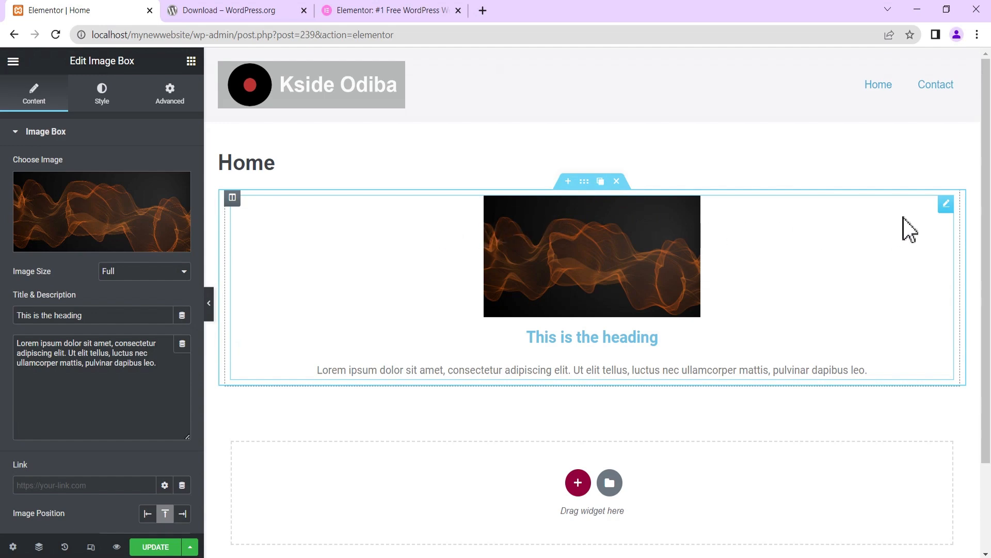
mouse_move(944, 206)
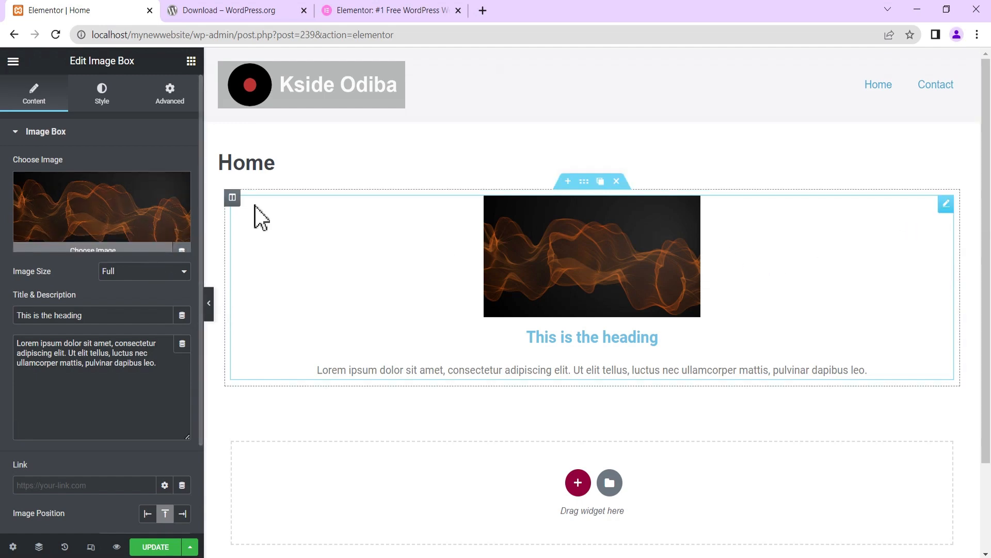
mouse_move(244, 203)
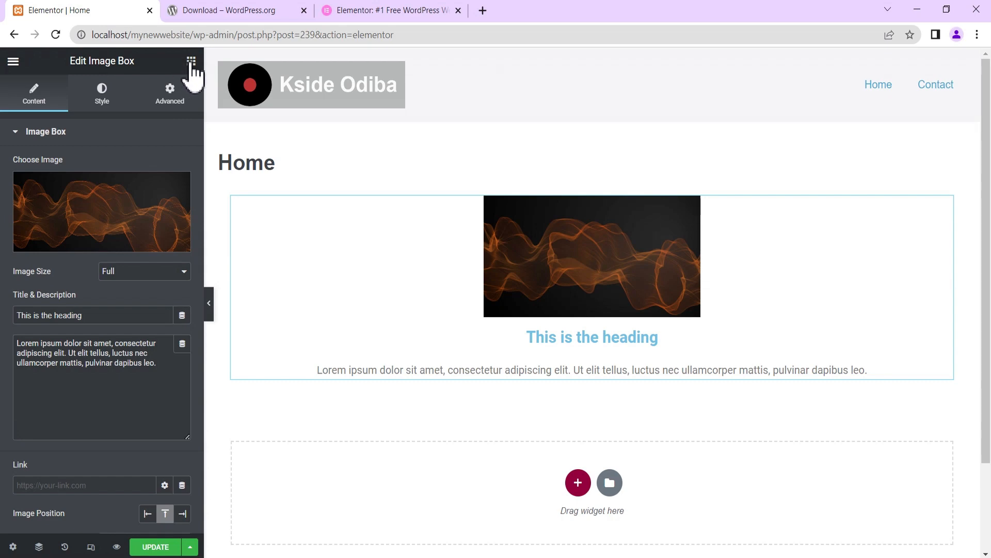
left_click(192, 61)
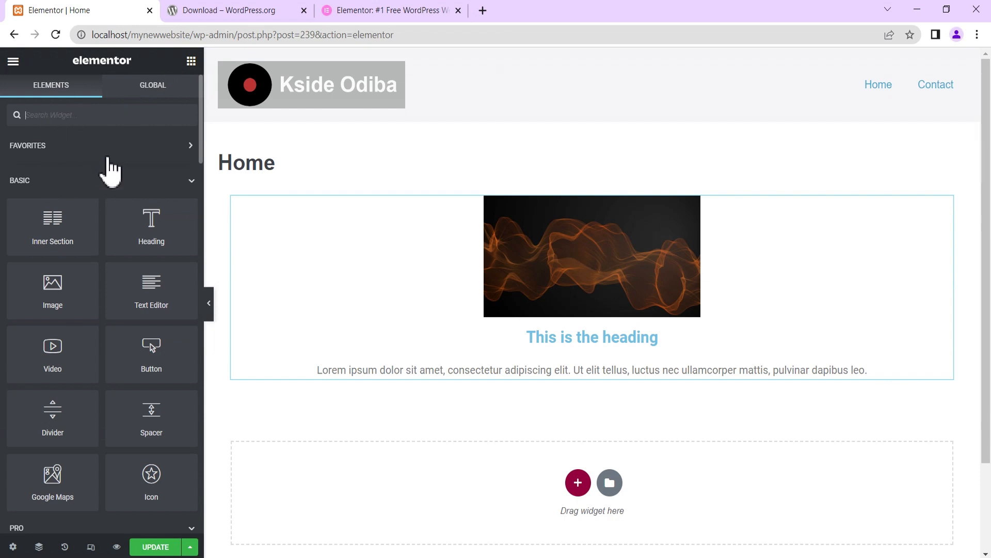
- Add an Image widget above the Image Box on the Home page and delete it again
left_click(944, 202)
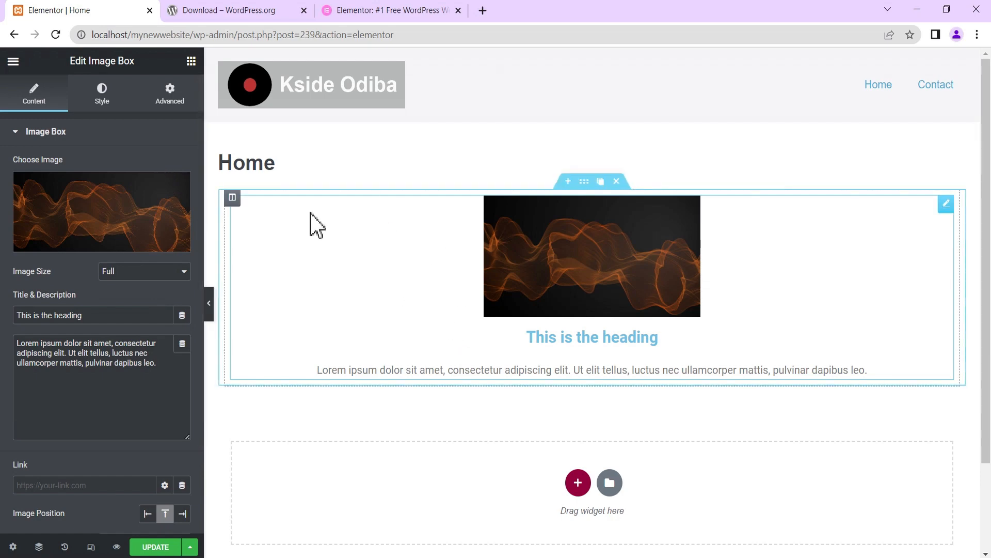
left_click(191, 60)
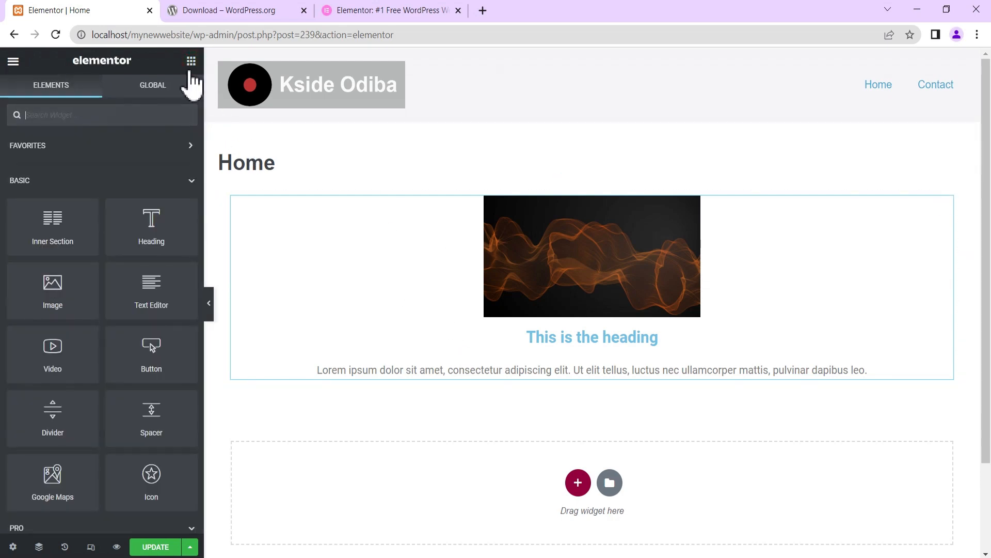
scroll(106, 253, "down", 6)
scroll(104, 239, "up", 5)
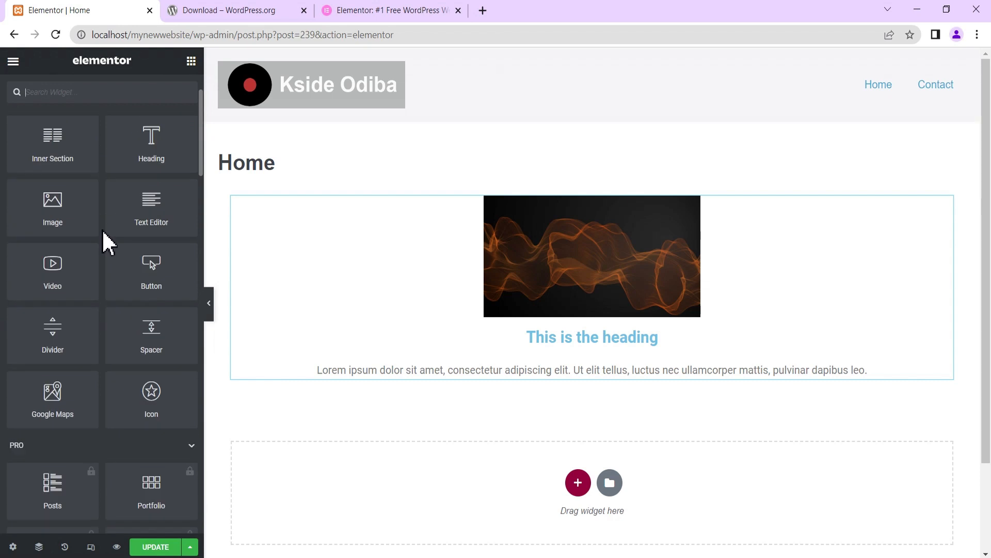
left_click_drag(48, 212, 602, 232)
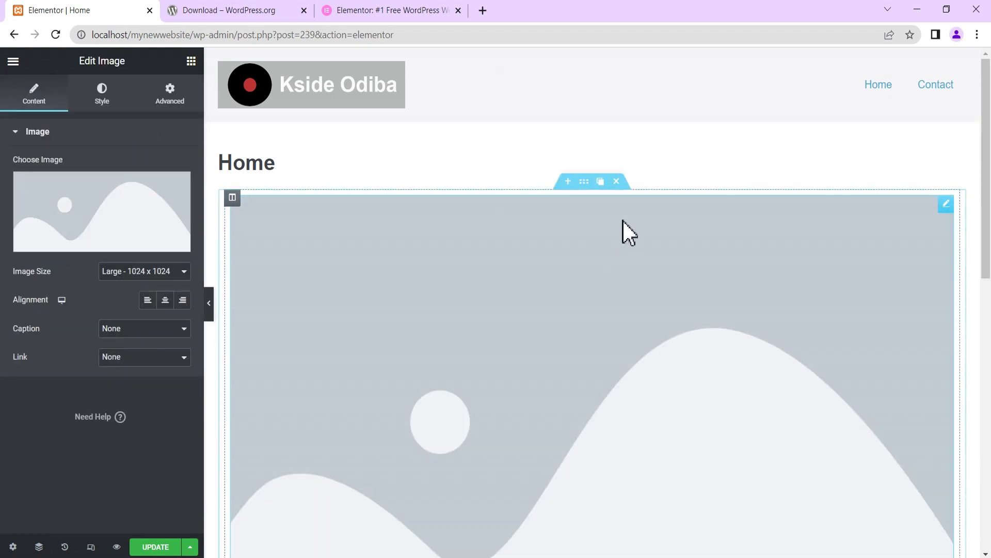
scroll(512, 280, "down", 3)
scroll(502, 269, "up", 3)
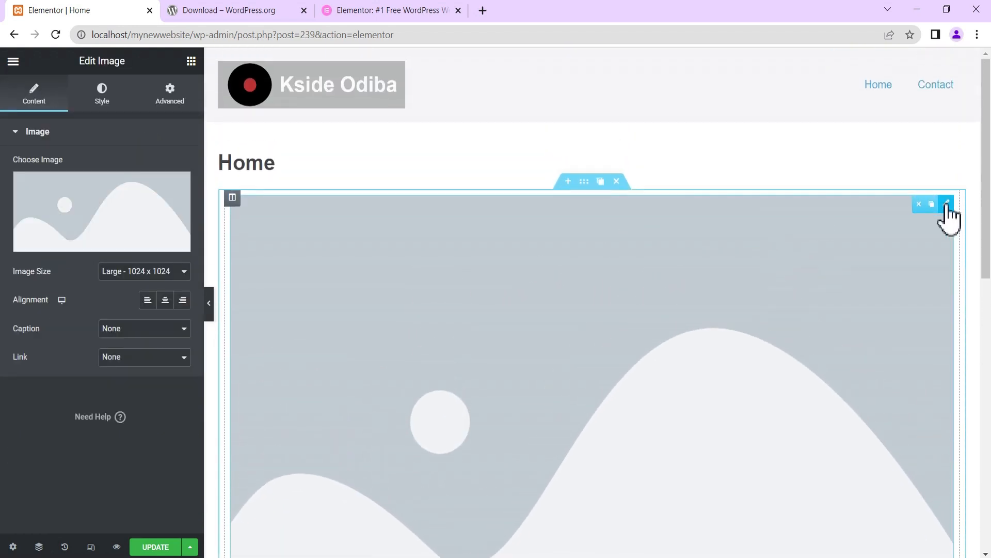
left_click(917, 203)
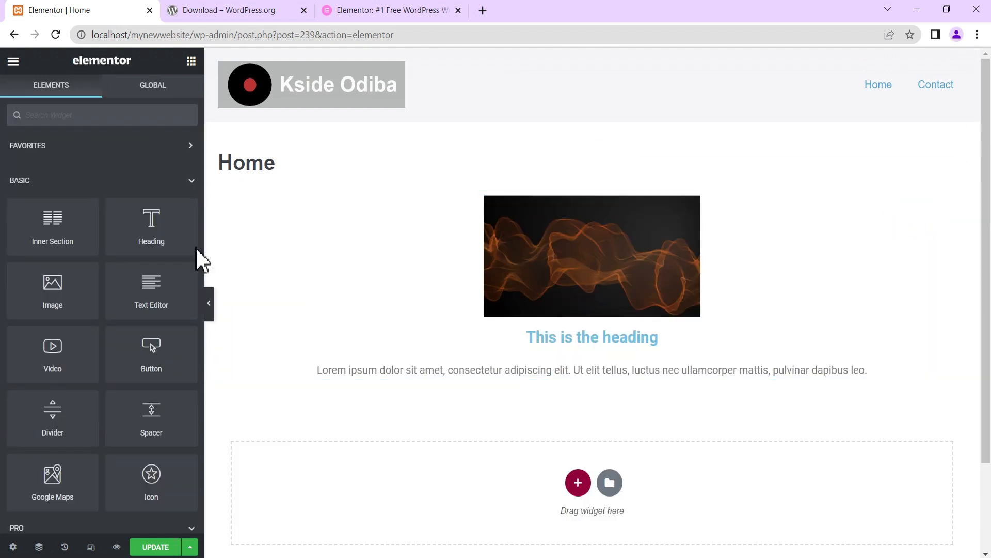
- Look through the widget list down to the Site, WooCommerce and WordPress categories
scroll(100, 178, "down", 8)
scroll(103, 188, "down", 15)
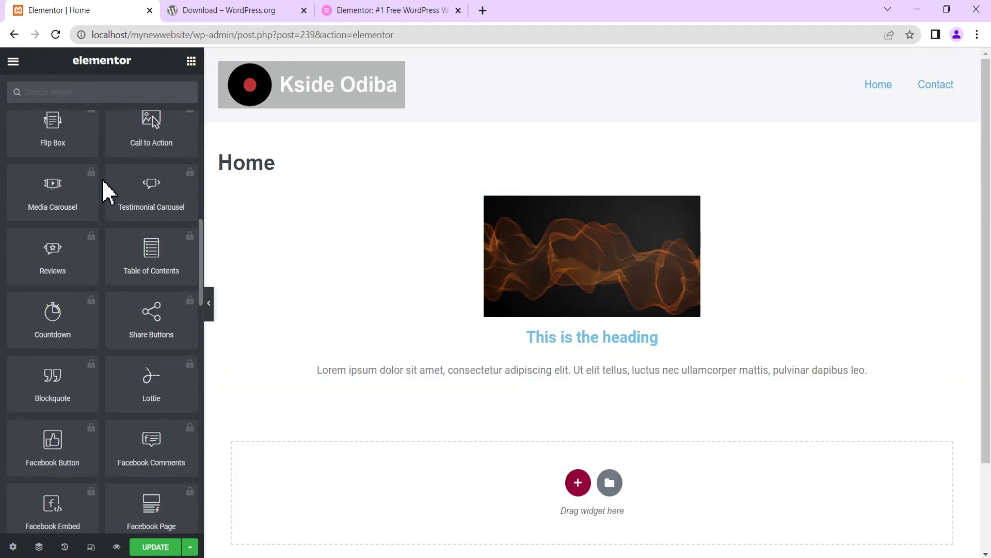
scroll(106, 189, "down", 2)
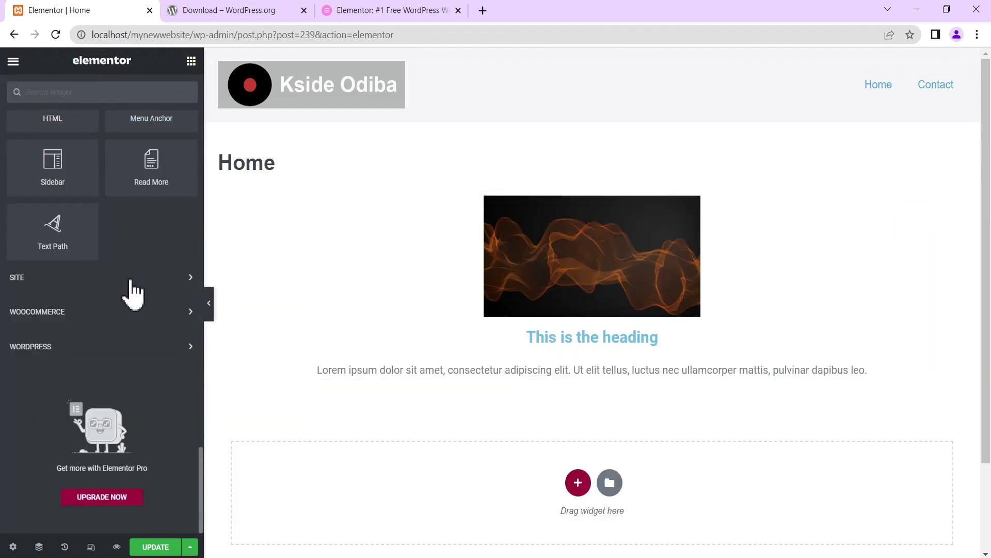
- Examine the Home page's title, status, page layout and body style settings, and return to the widget list
left_click(13, 547)
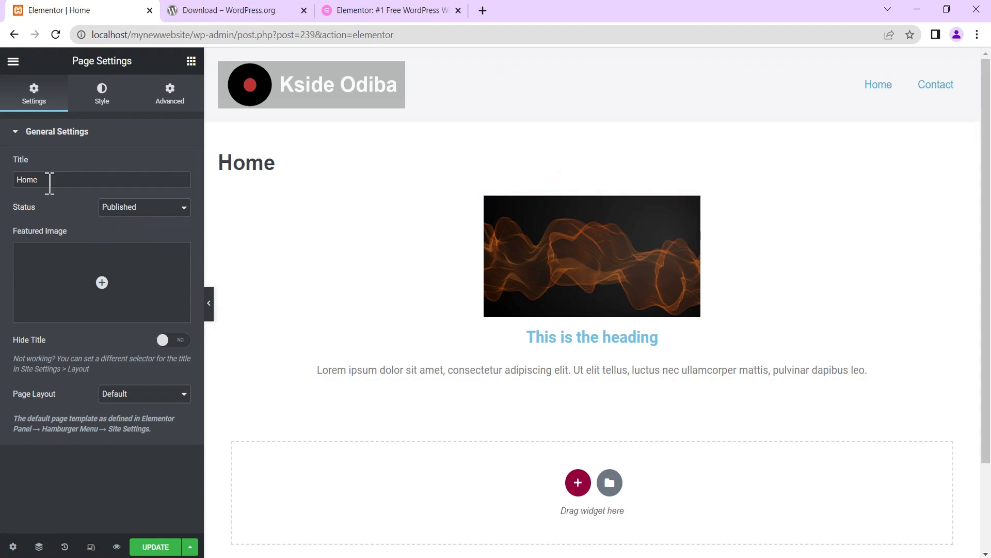
left_click_drag(41, 180, 13, 180)
left_click(129, 210)
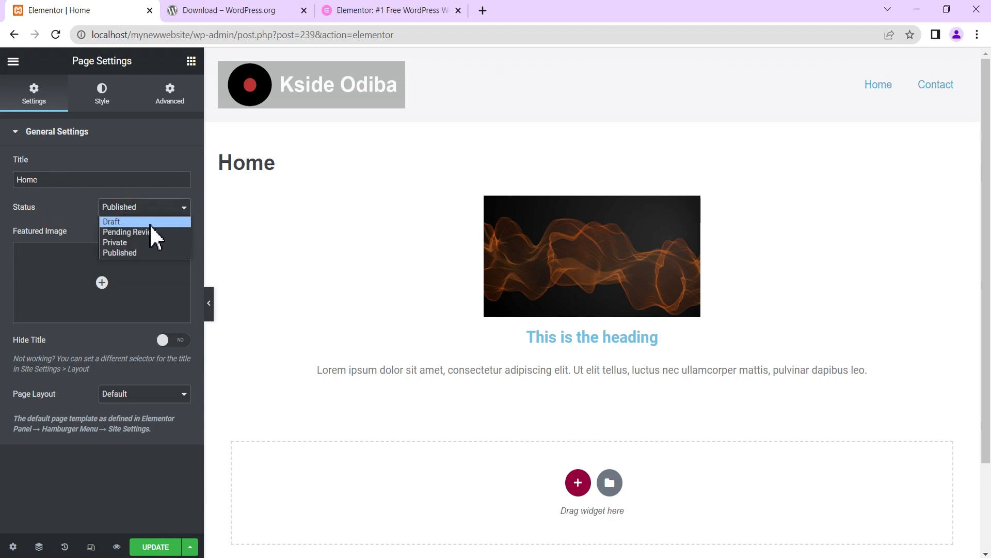
left_click(62, 208)
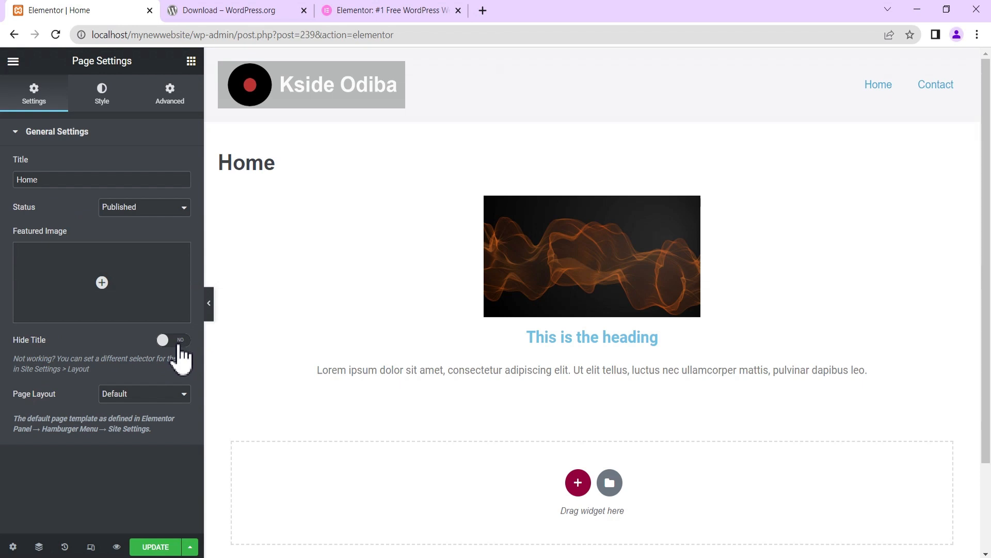
left_click(132, 396)
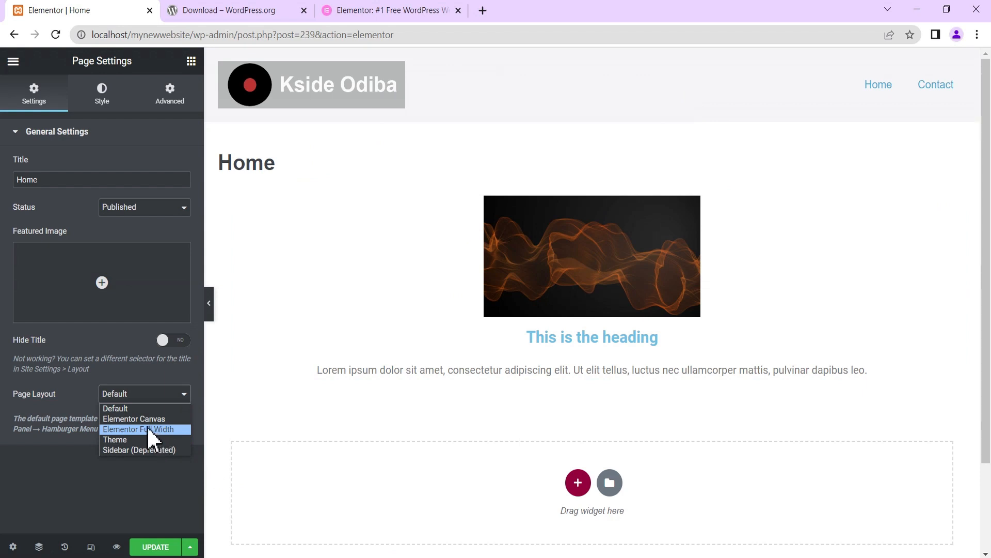
left_click(65, 374)
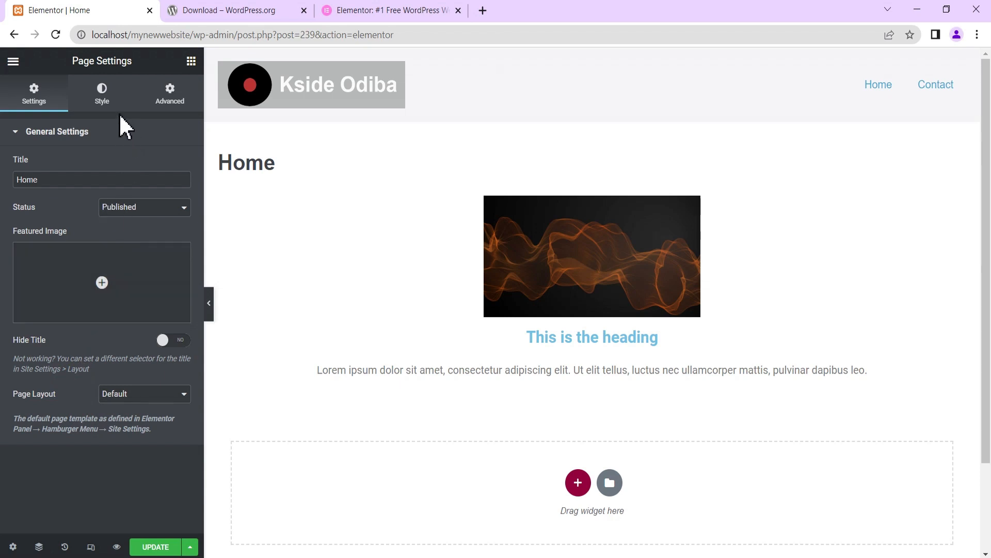
left_click(100, 101)
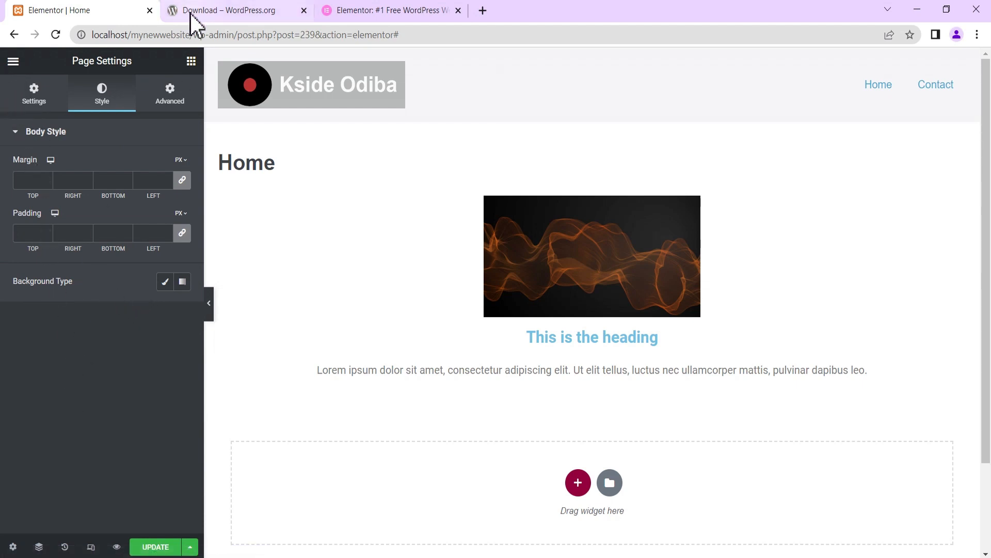
left_click(191, 62)
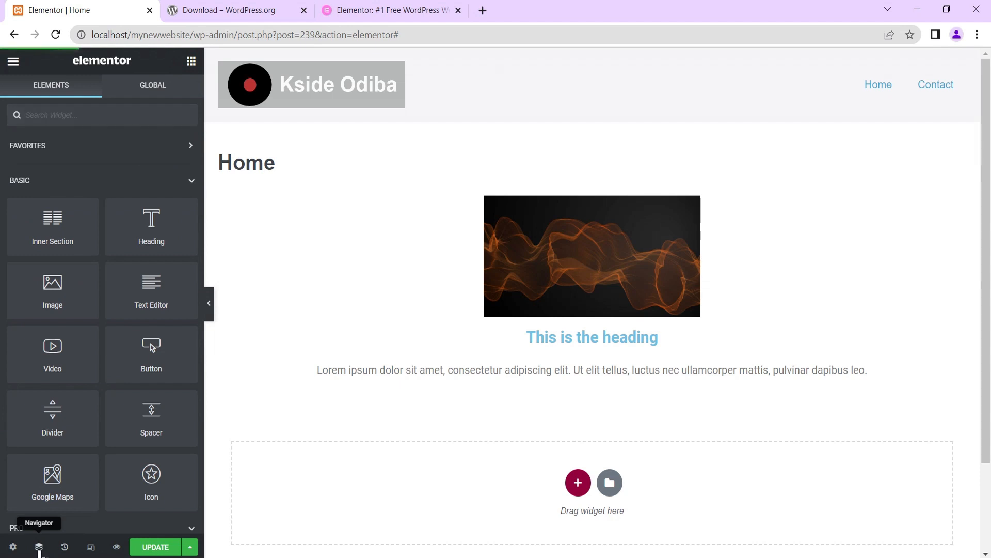
- Show the page structure in the Navigator and select the column and its Image Box
left_click(39, 546)
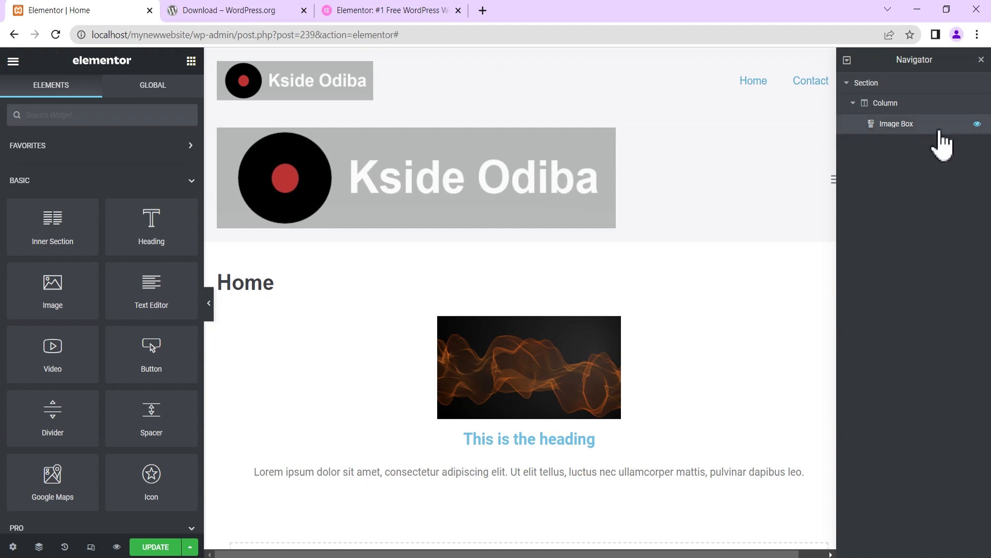
left_click(913, 104)
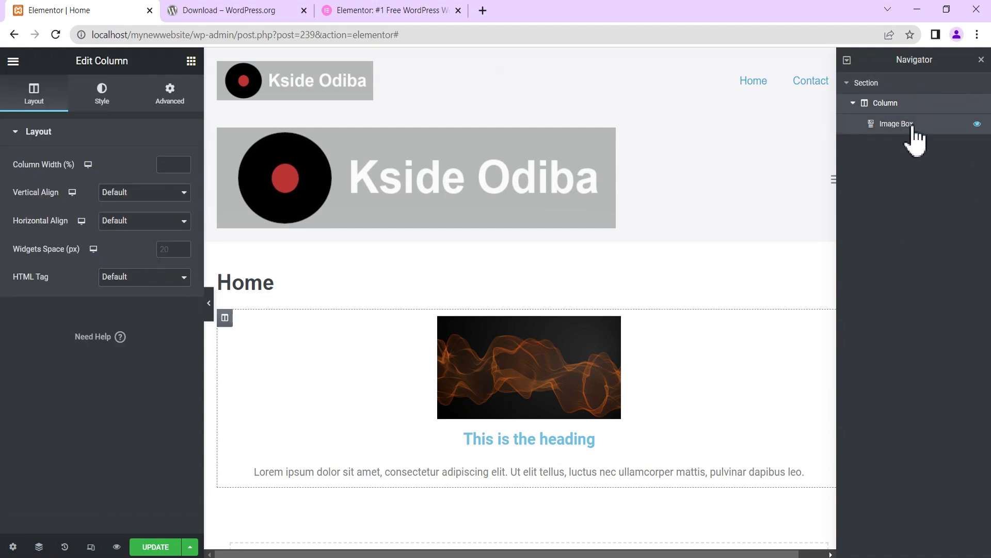
left_click(913, 125)
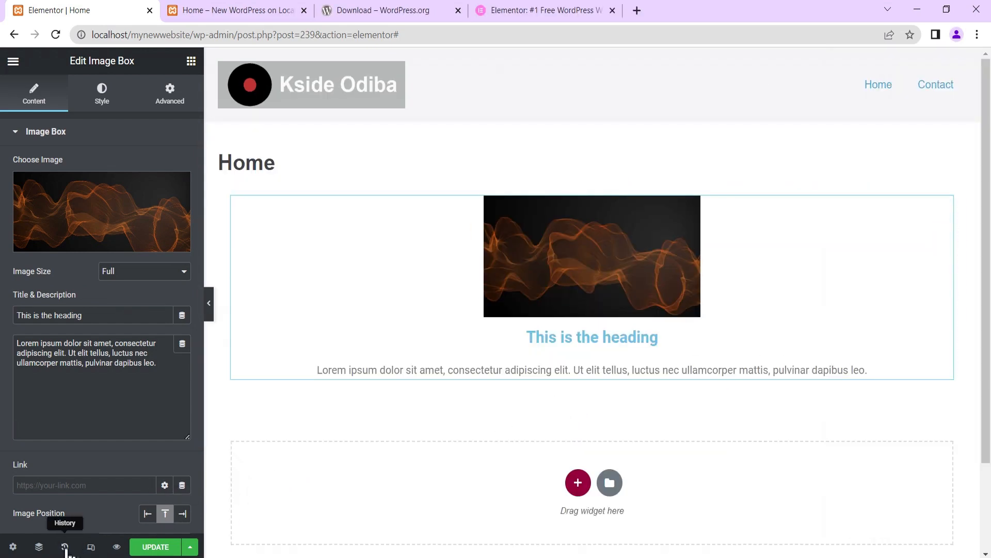
- Delete the Image Box section and restore it through the editing history, checking the saved revisions as well
left_click(65, 548)
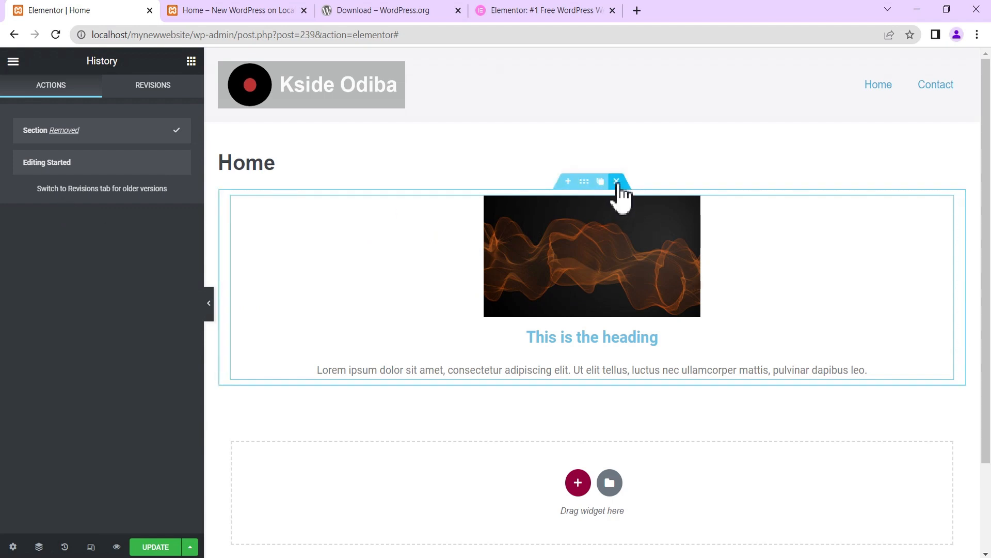
left_click(617, 181)
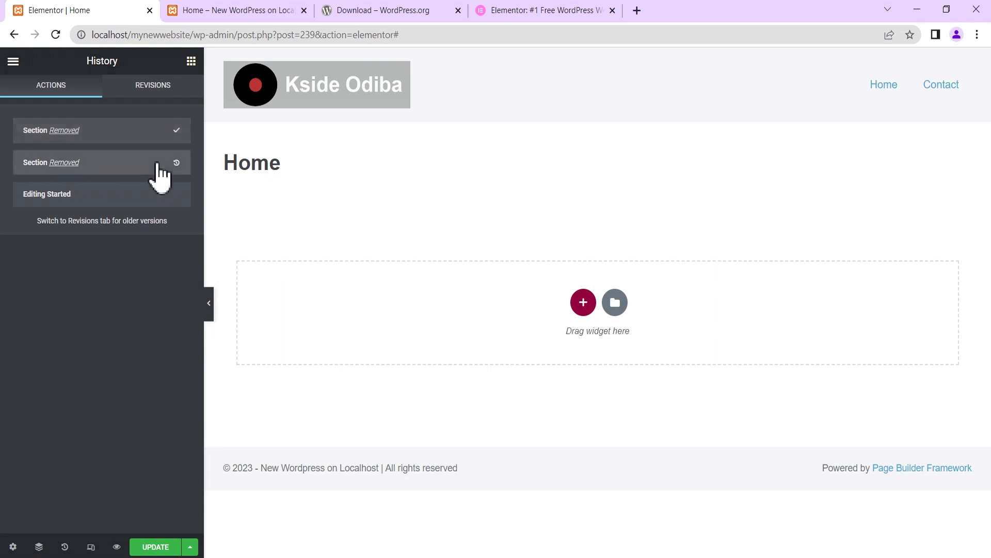
left_click(177, 163)
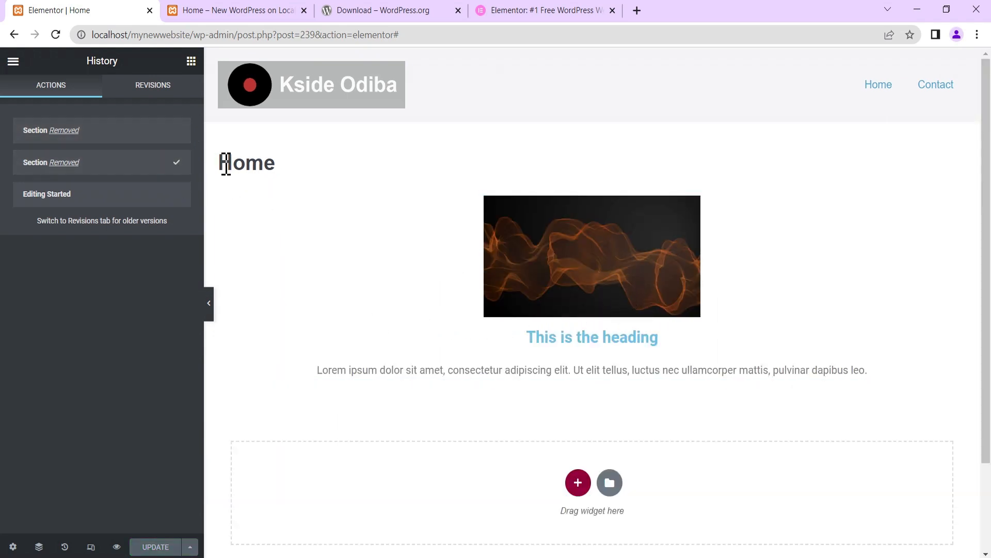
left_click(153, 88)
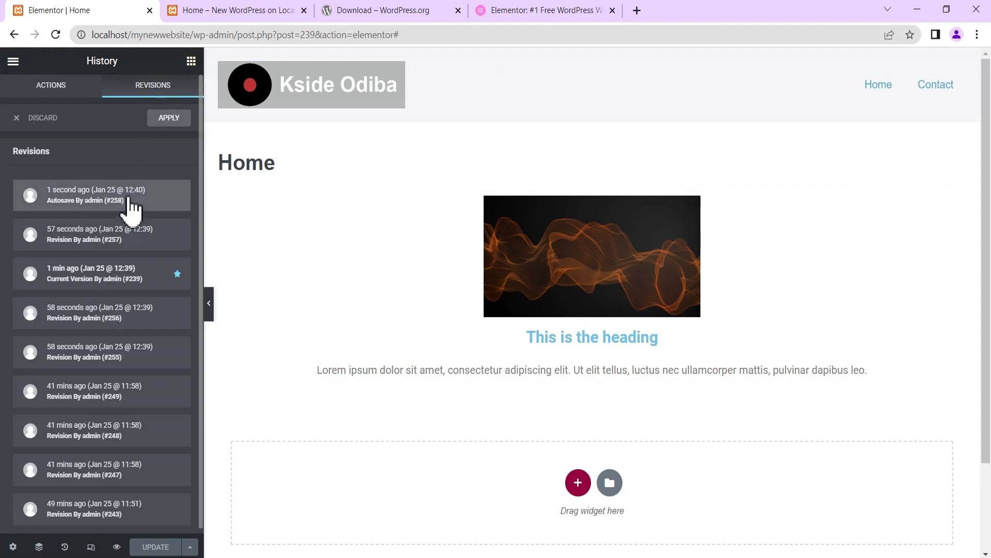
scroll(128, 230, "down", 1)
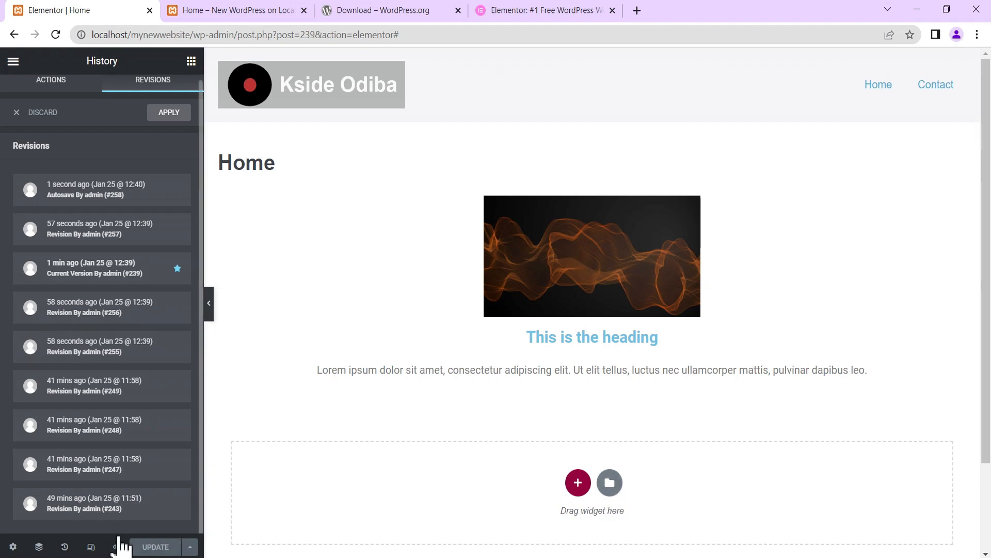
- Examine the Home page at tablet and mobile sizes and in the browser preview, returning to the editor
left_click(91, 548)
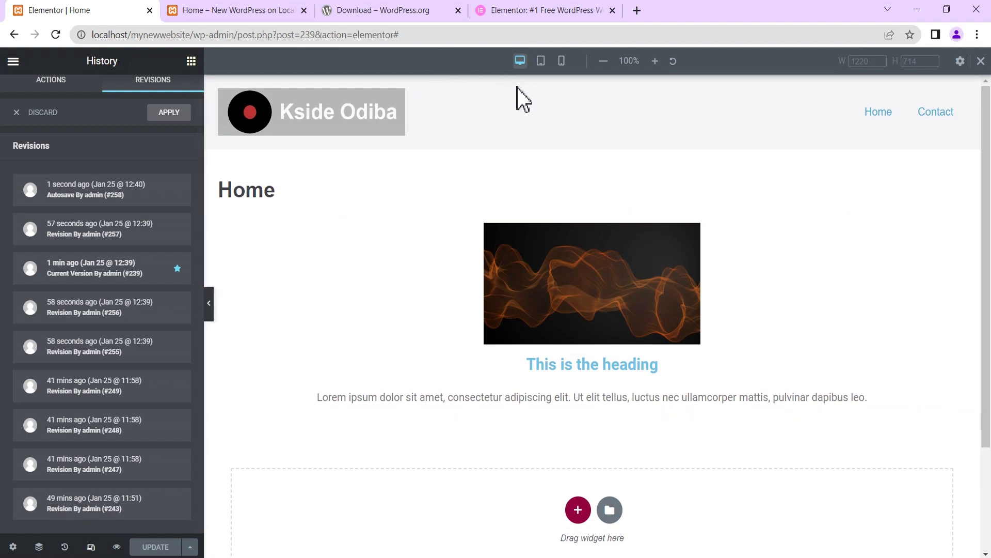
left_click(540, 65)
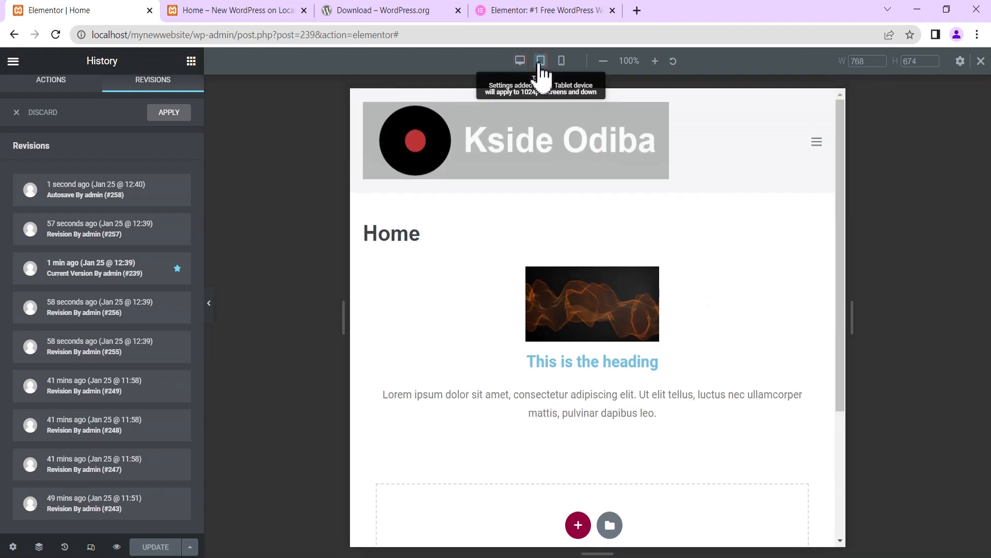
left_click(562, 62)
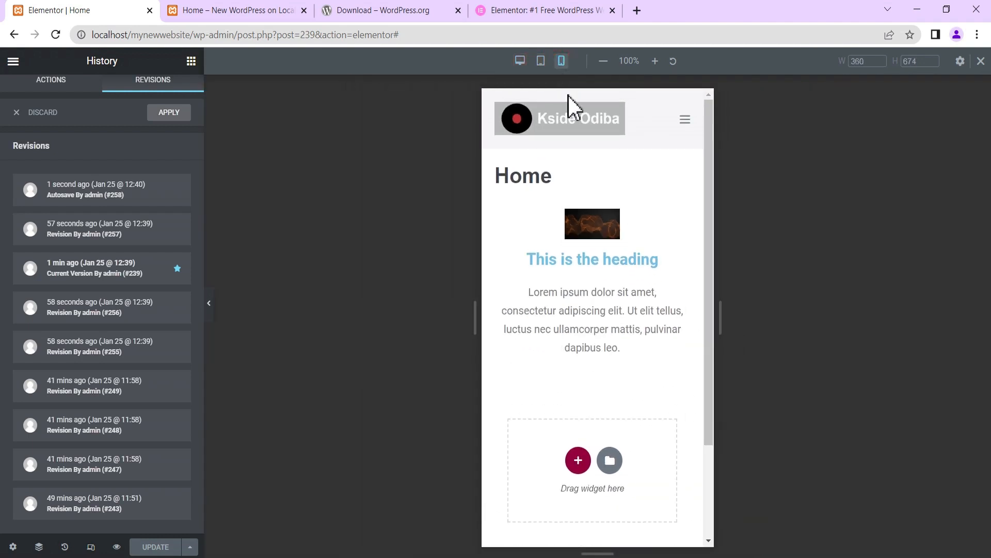
scroll(601, 204, "down", 2)
scroll(598, 206, "up", 3)
scroll(594, 185, "down", 1)
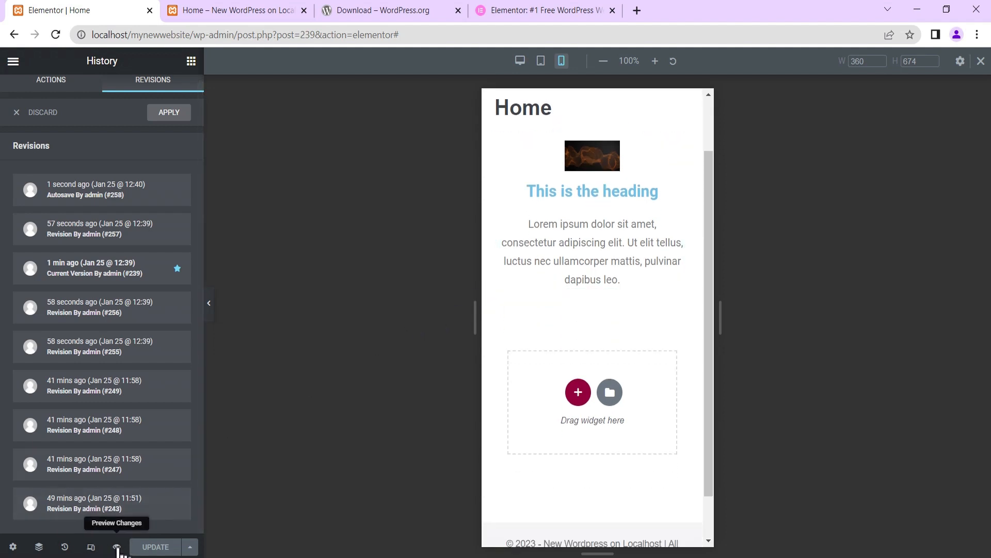
left_click(117, 548)
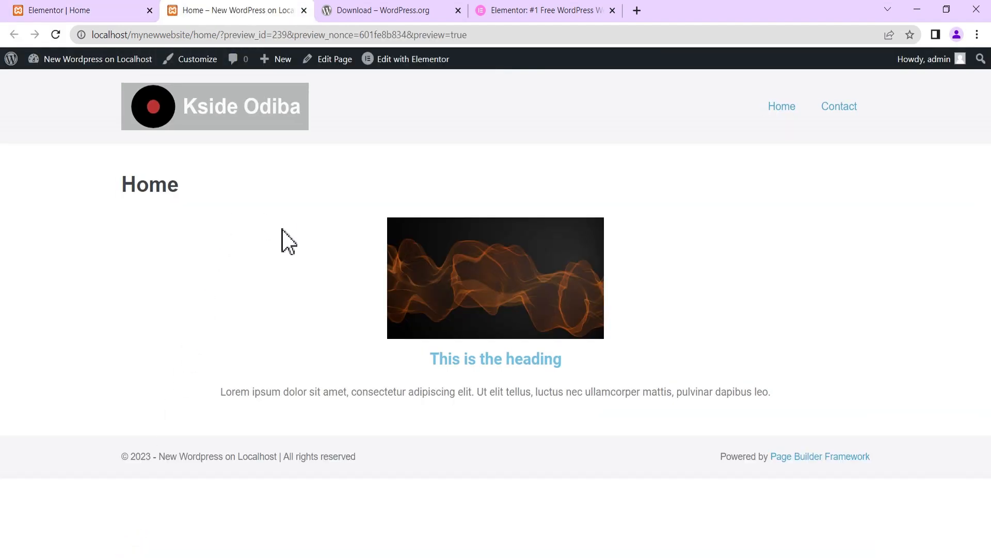
left_click(80, 12)
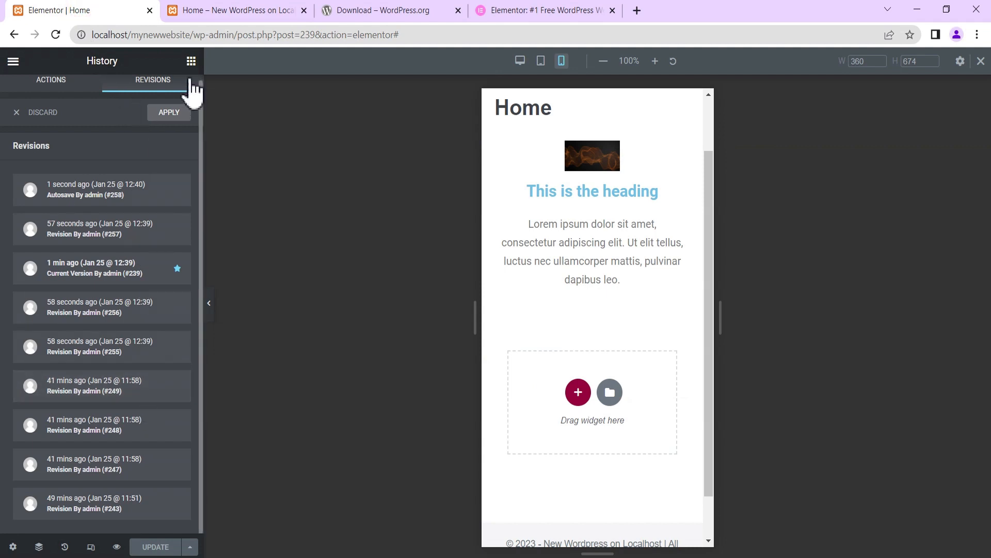
- Leave the responsive view, add an Icon widget below the Image Box, and update the page to check it in the preview
left_click(191, 61)
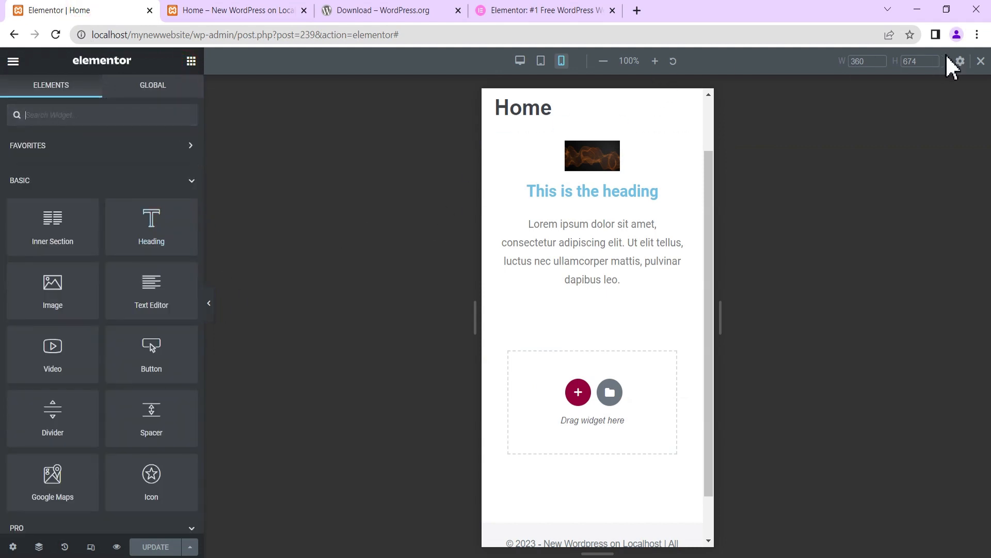
left_click(981, 61)
scroll(121, 504, "down", 2)
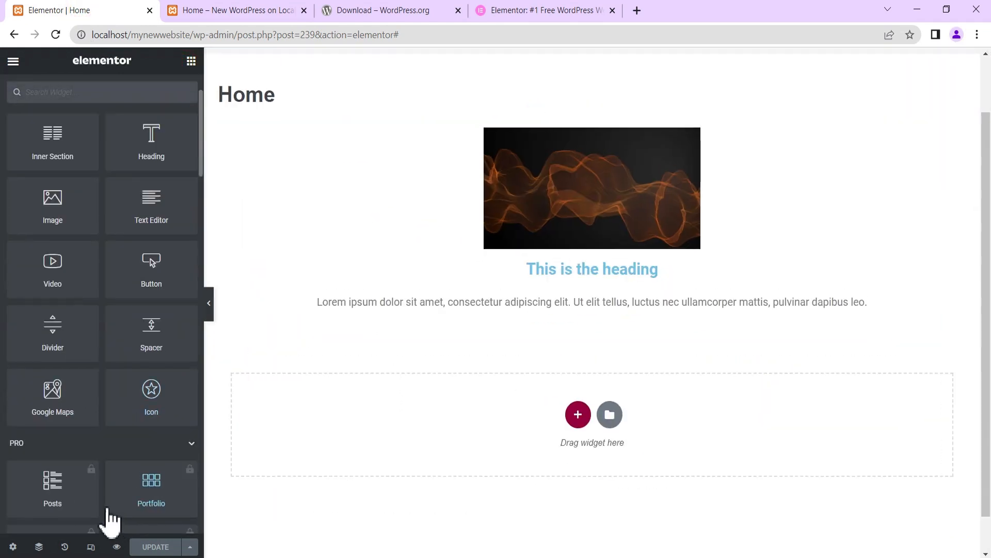
left_click_drag(149, 402, 568, 302)
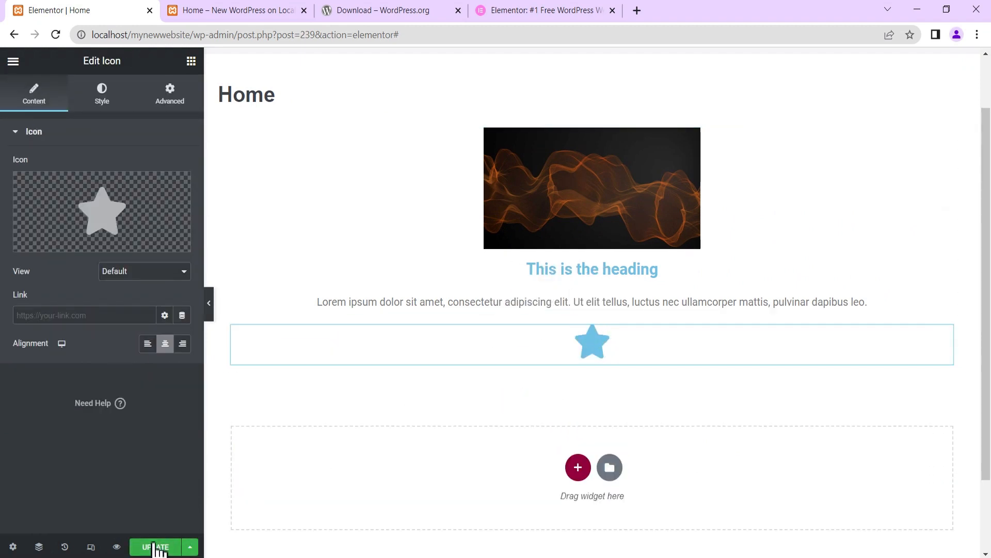
left_click(236, 11)
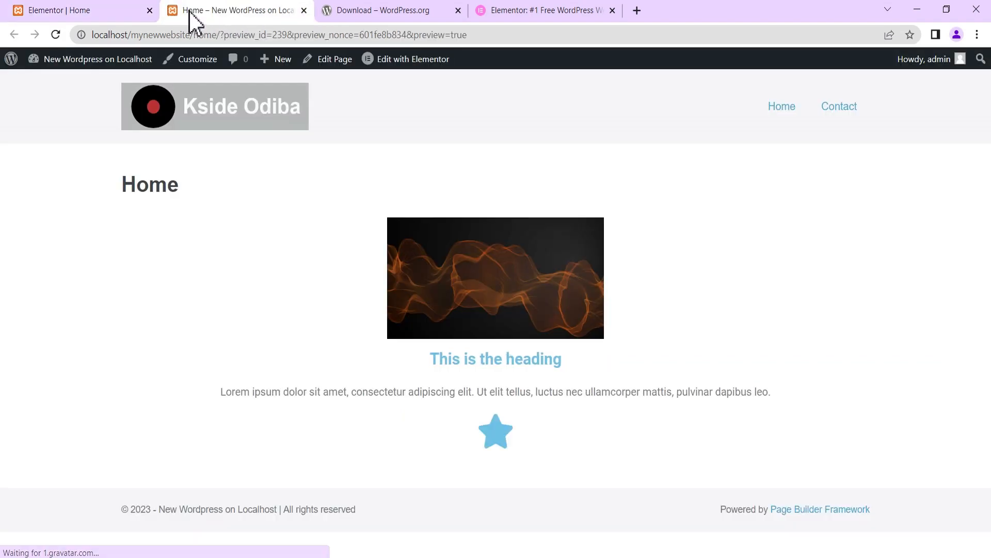
left_click(51, 11)
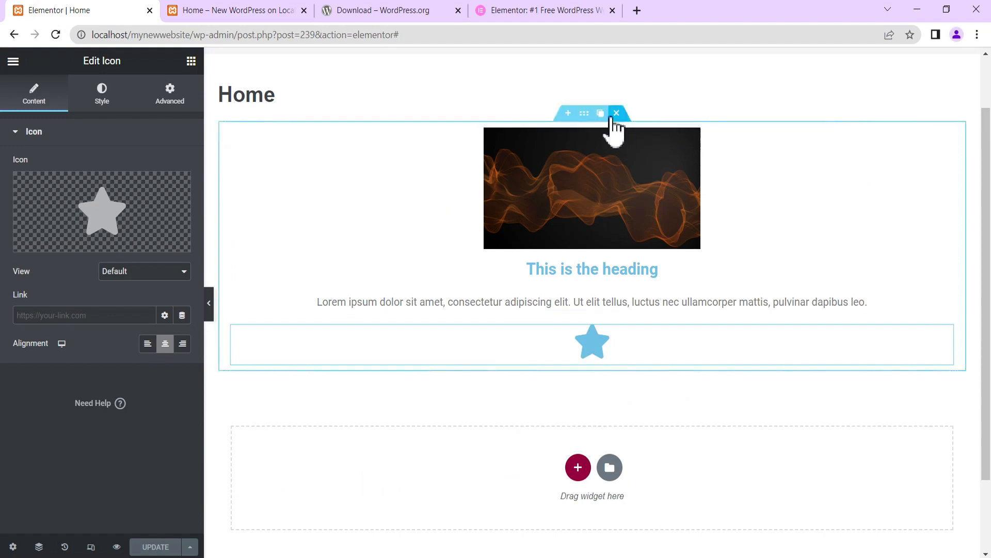
- Delete the section containing the Image Box and the star icon from the Home page
left_click(617, 111)
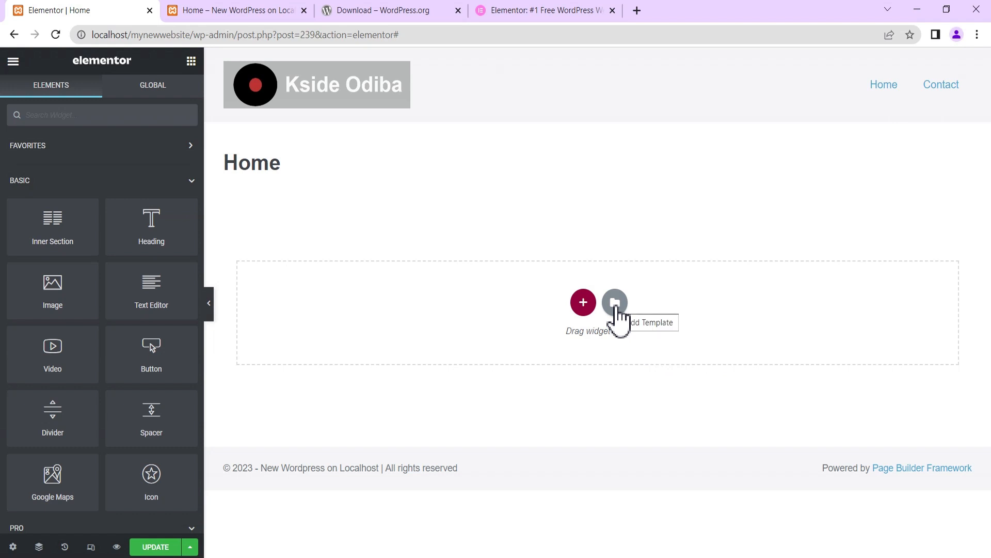
- Insert the Architecture – Projects page template from the library into the Home page, applying the template's page settings too
left_click(616, 303)
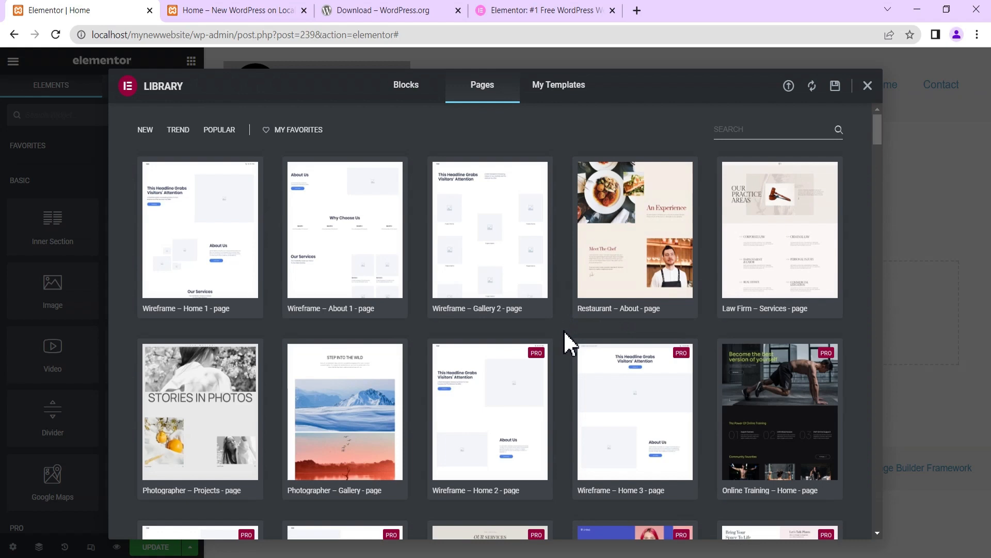
scroll(561, 341, "down", 1)
scroll(563, 356, "down", 2)
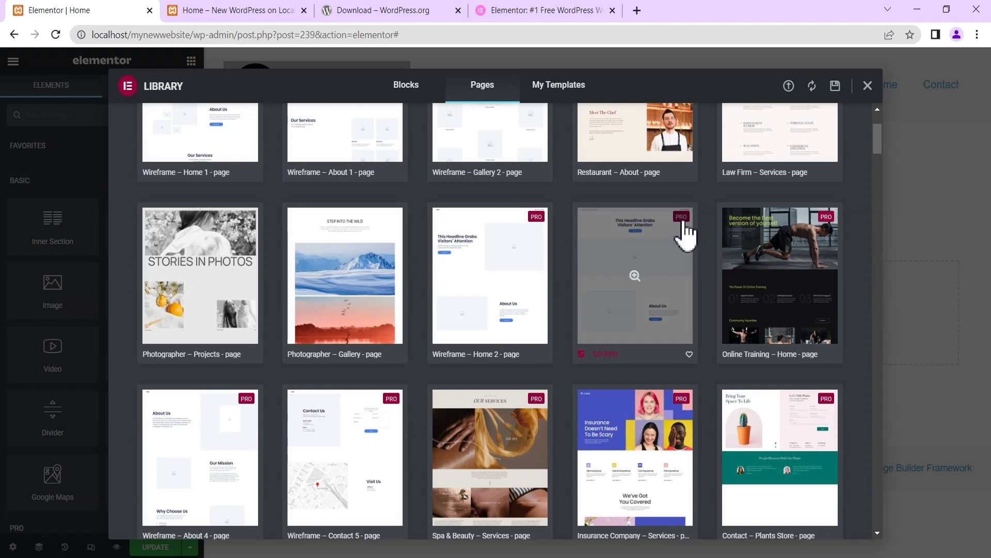
scroll(609, 406, "down", 3)
scroll(439, 413, "up", 3)
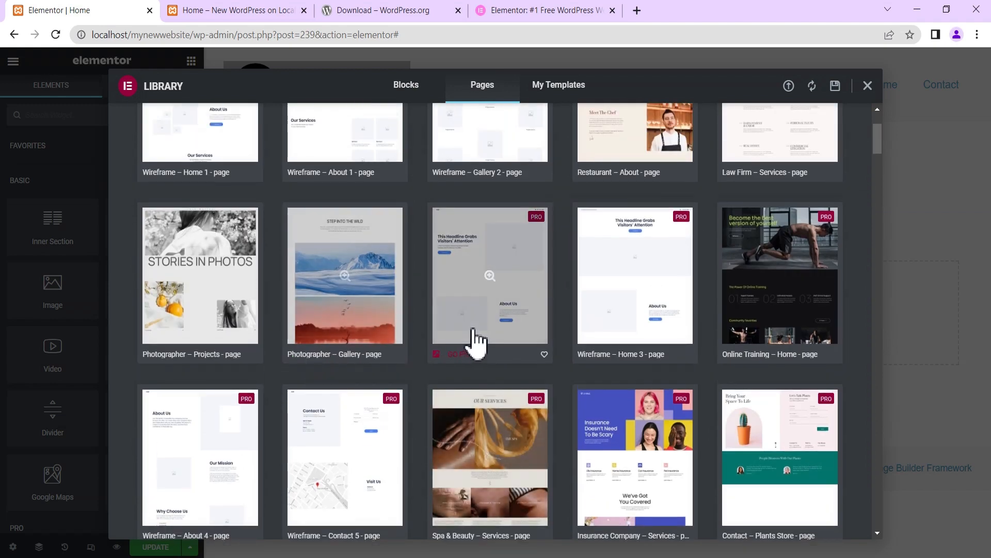
scroll(531, 333, "down", 4)
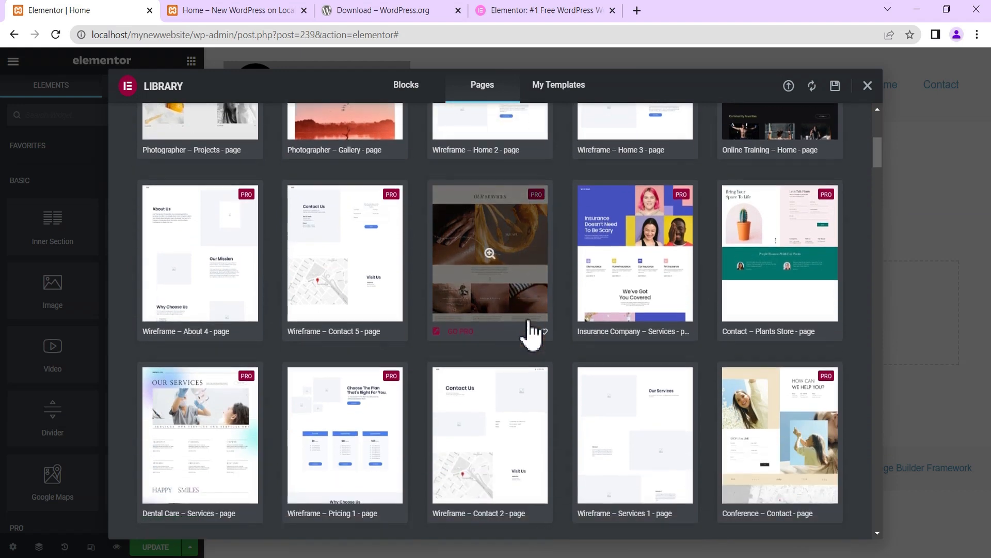
scroll(532, 333, "down", 3)
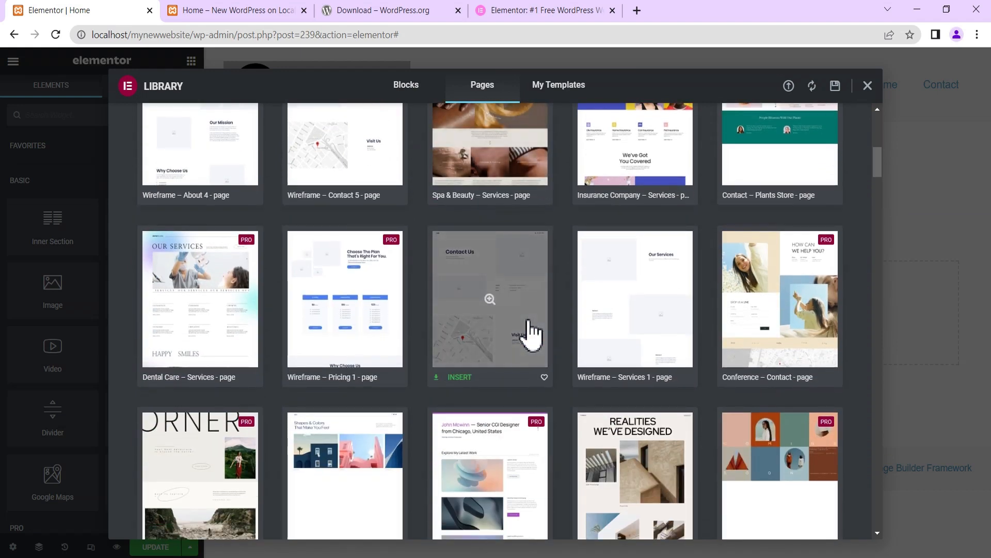
scroll(532, 333, "down", 4)
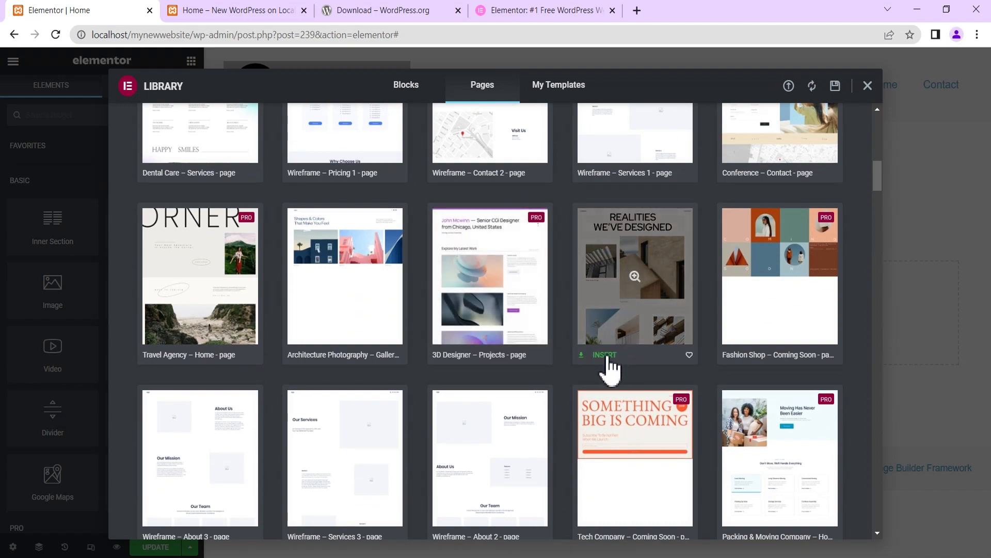
left_click(605, 355)
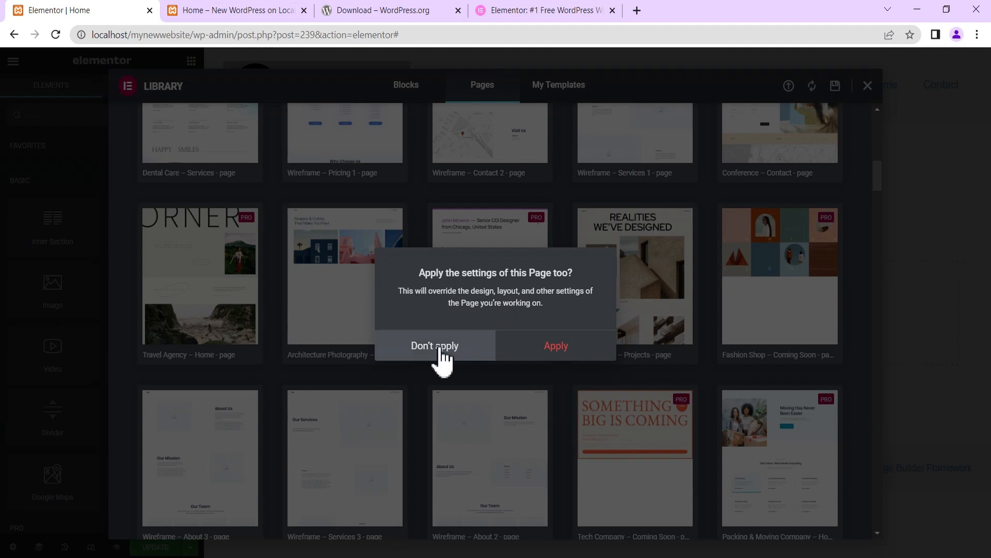
left_click(558, 347)
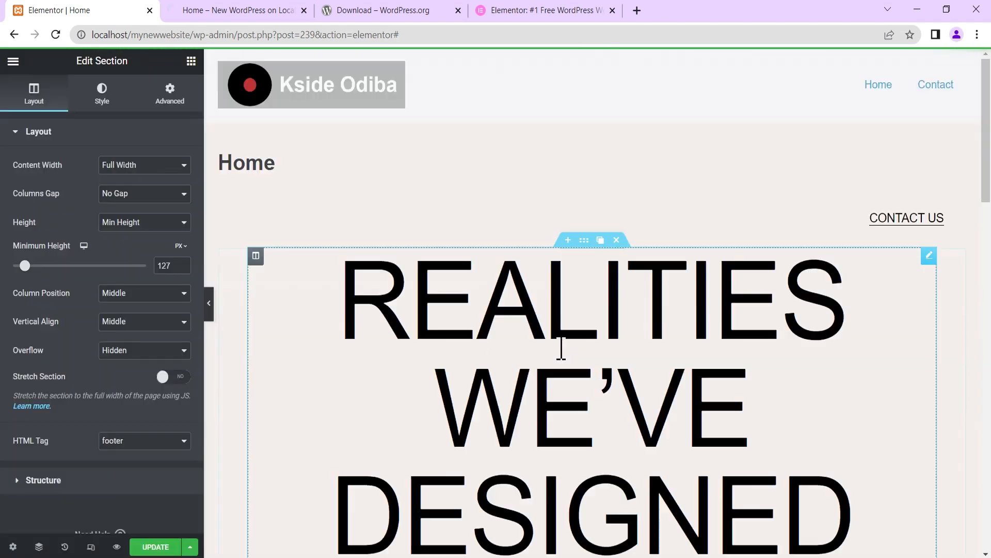
- Examine the inserted template page at full width without the editing panel, then restore the panel
left_click(209, 307)
scroll(530, 264, "down", 3)
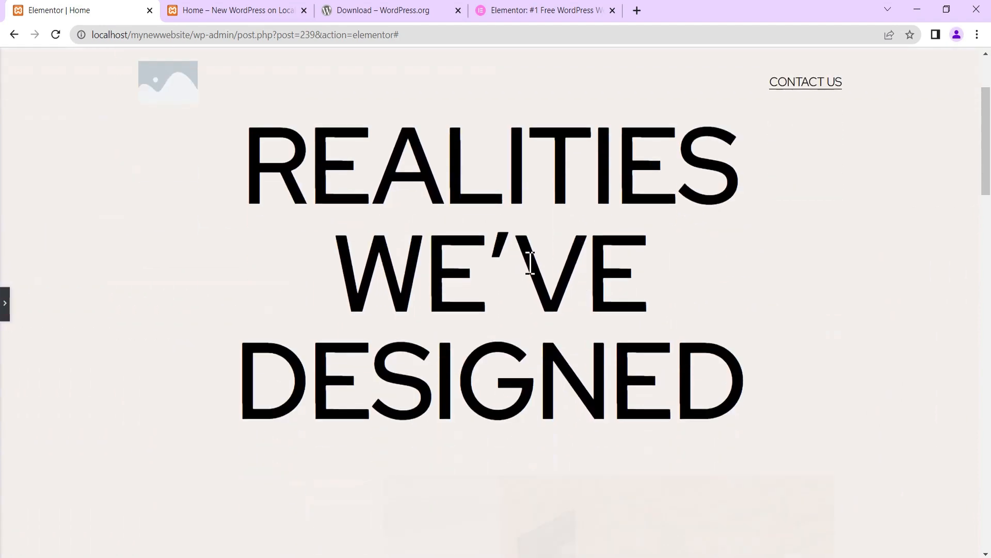
scroll(530, 263, "down", 10)
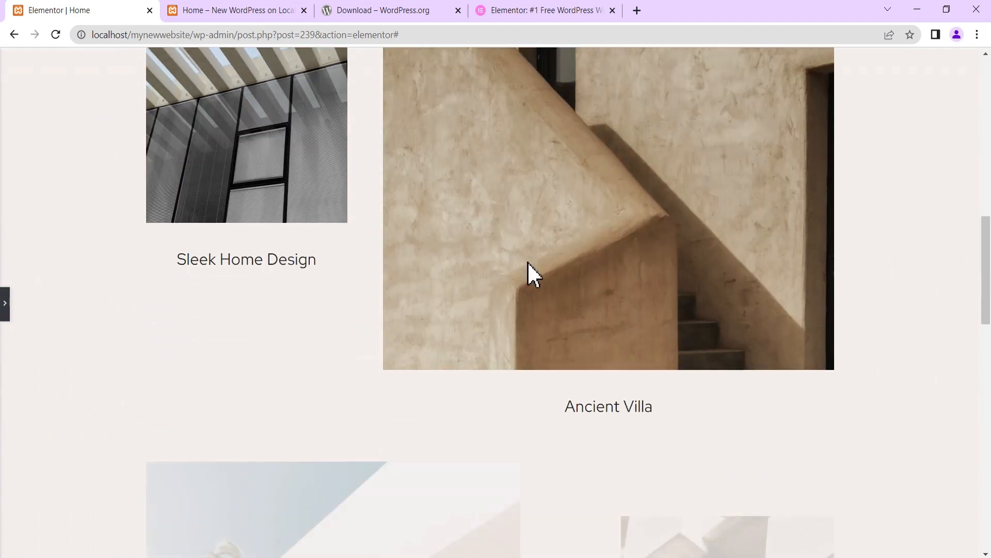
scroll(527, 262, "down", 10)
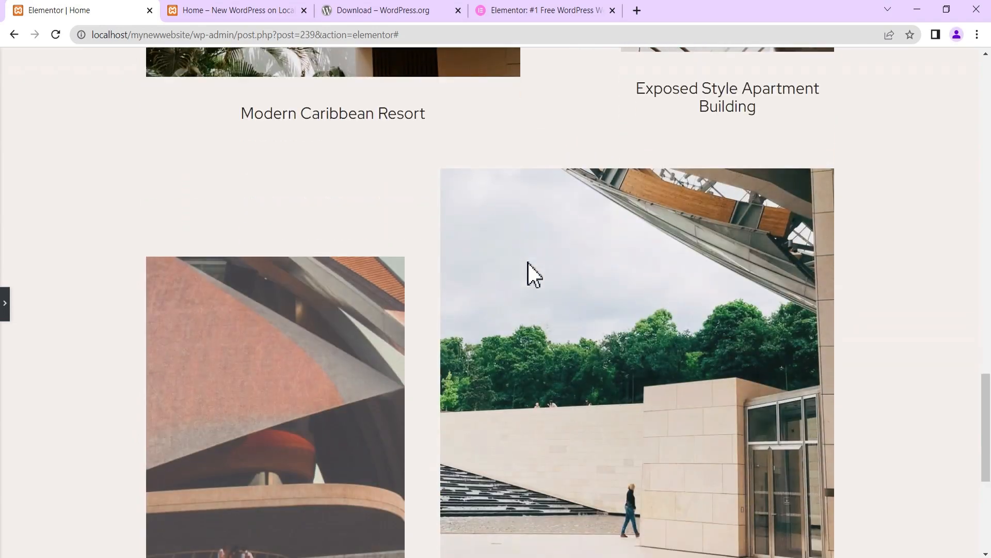
scroll(528, 262, "down", 6)
scroll(528, 262, "up", 10)
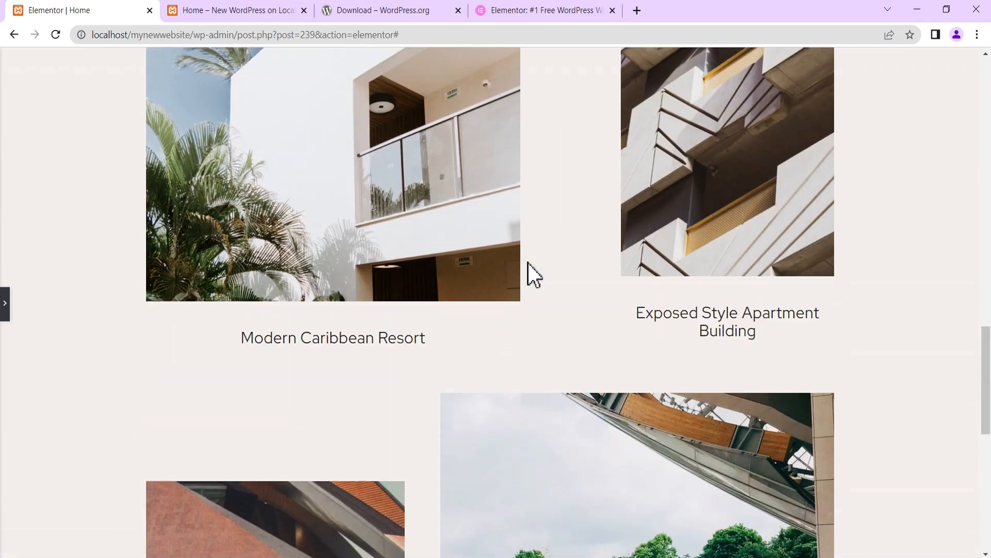
scroll(528, 262, "up", 15)
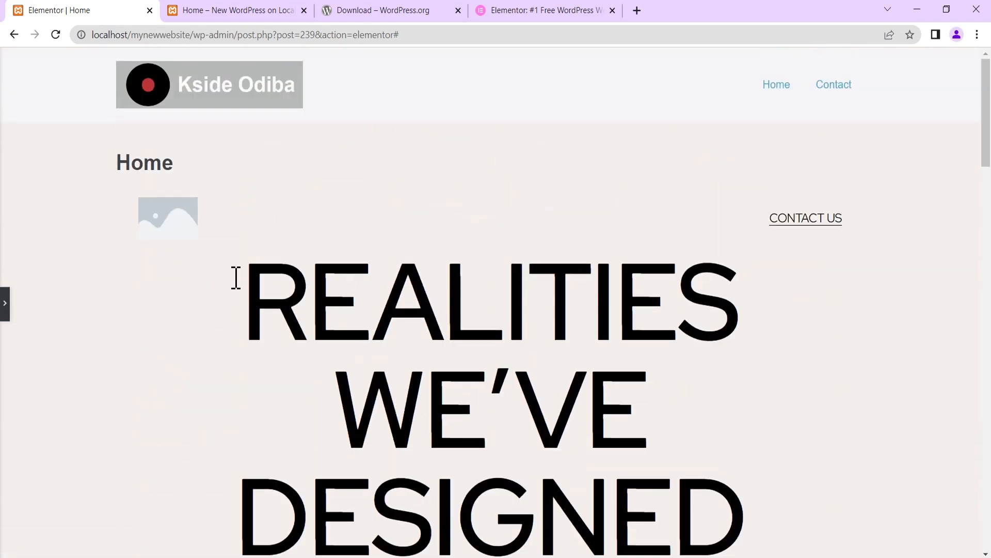
left_click(5, 304)
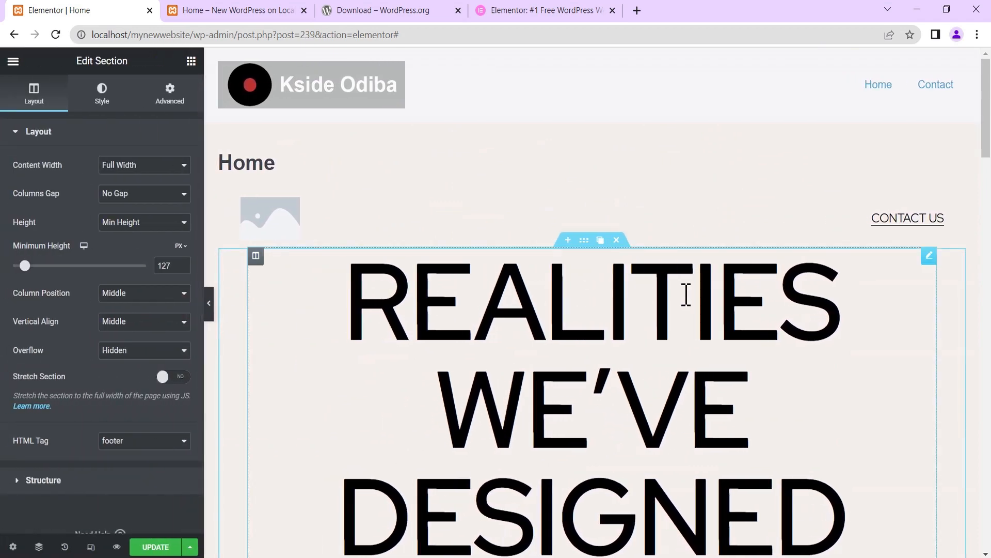
- Set the typography size of the "Realities we've designed" heading to 69 px
scroll(685, 294, "down", 1)
left_click(930, 187)
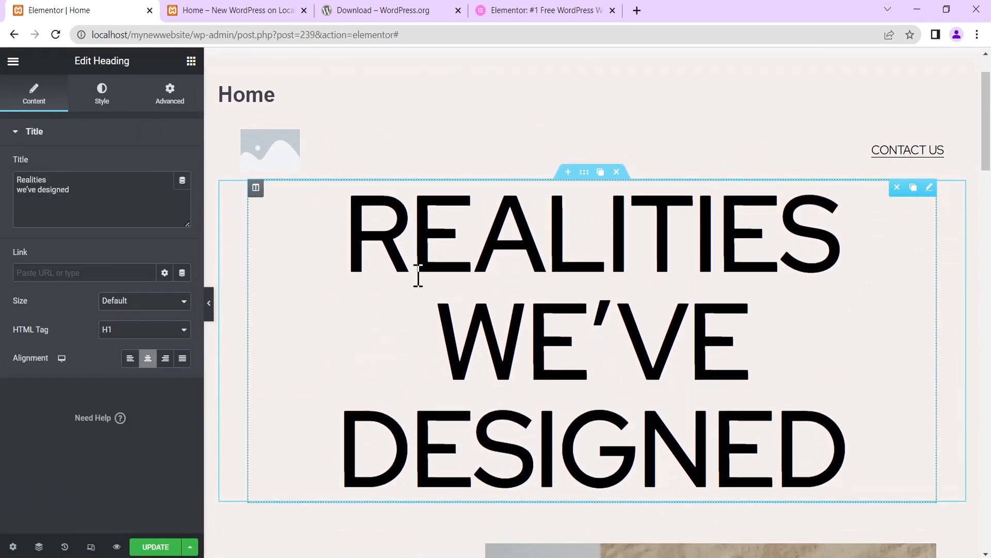
left_click(101, 99)
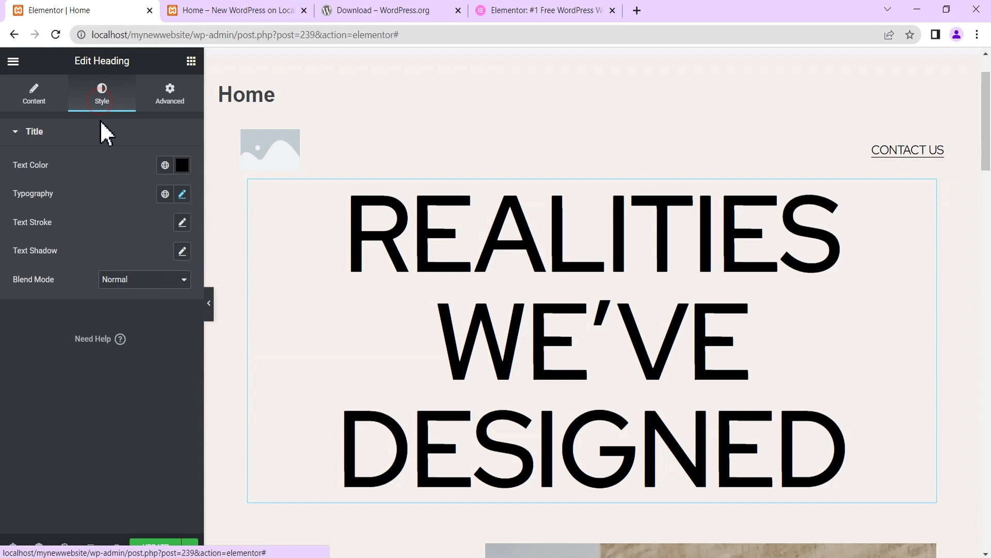
left_click(182, 194)
left_click_drag(117, 300, 63, 301)
- Open the Sleek Home Design image's settings and review the template's sections down to the empty widget area above the footer
scroll(377, 316, "down", 5)
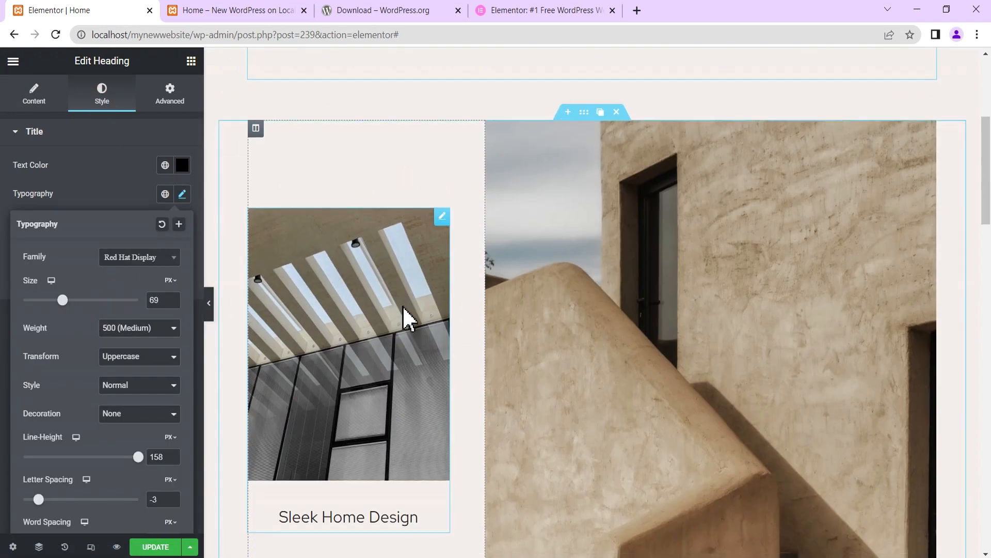
left_click(443, 153)
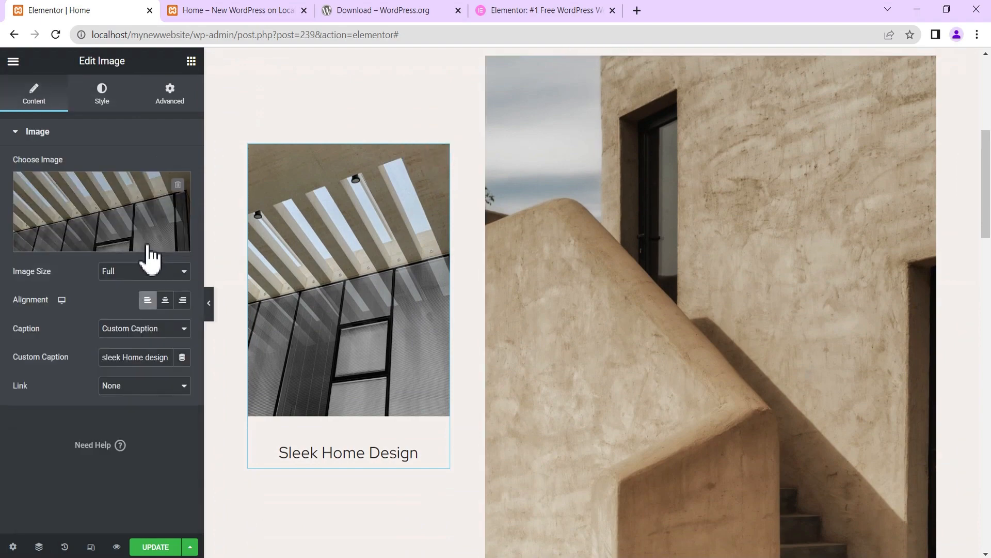
scroll(651, 261, "down", 4)
scroll(634, 273, "down", 9)
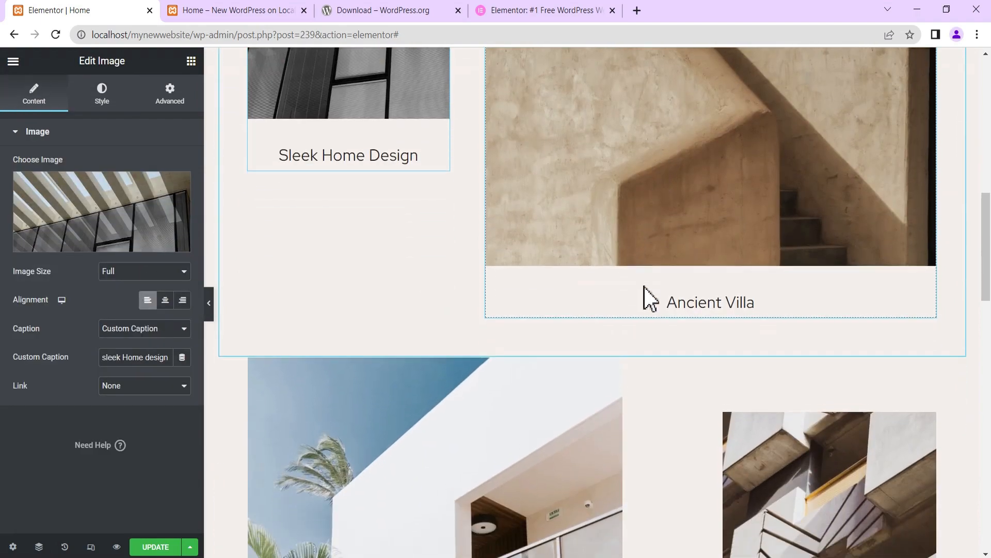
scroll(628, 285, "down", 2)
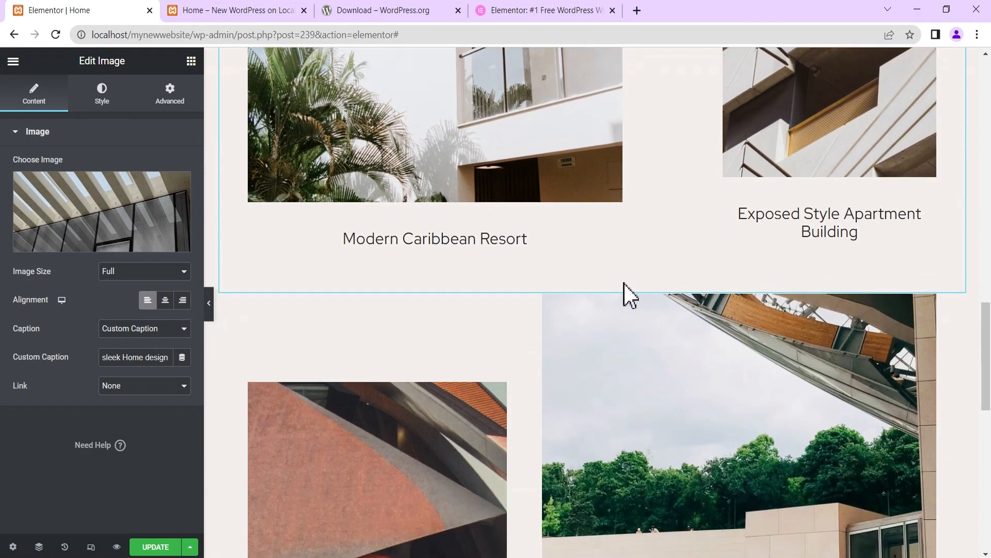
scroll(621, 283, "down", 10)
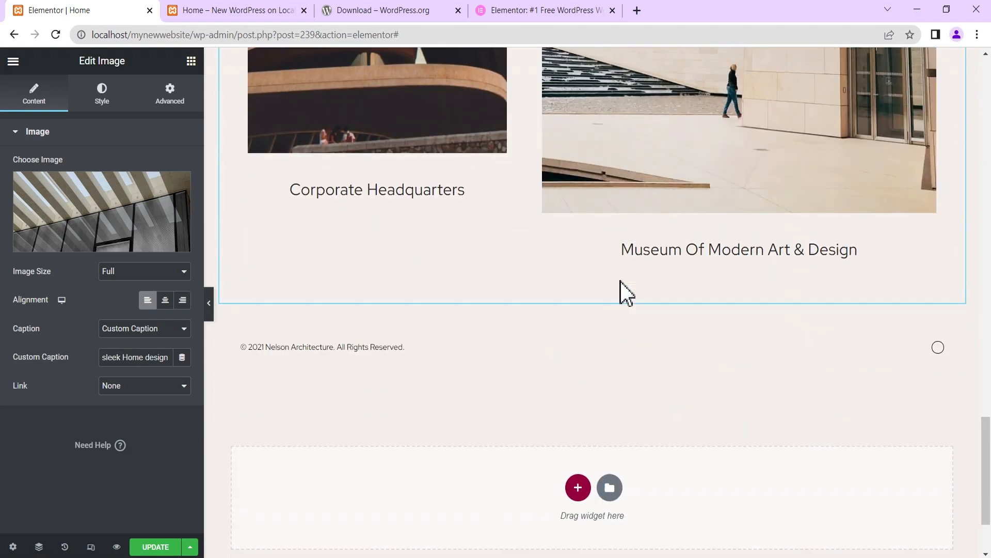
scroll(621, 281, "up", 15)
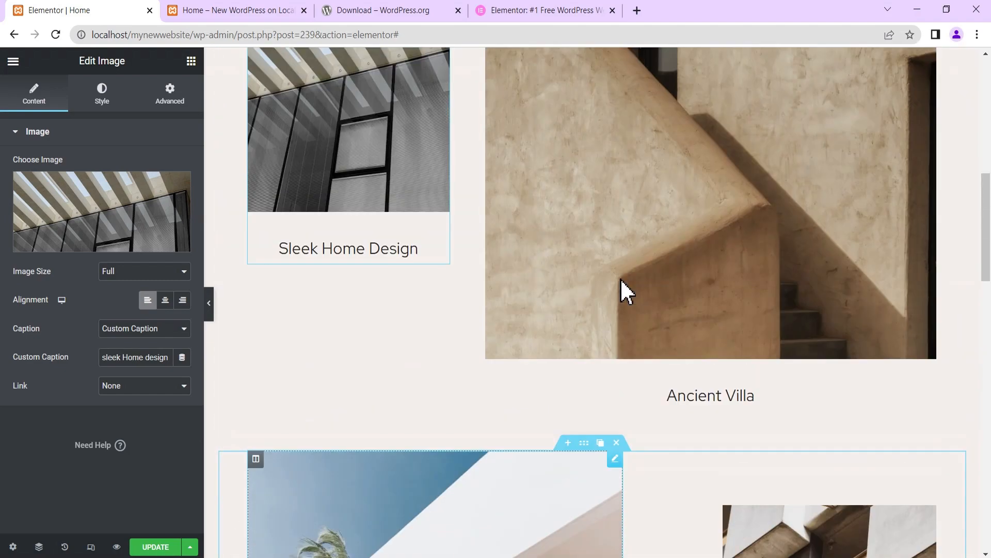
scroll(621, 279, "up", 6)
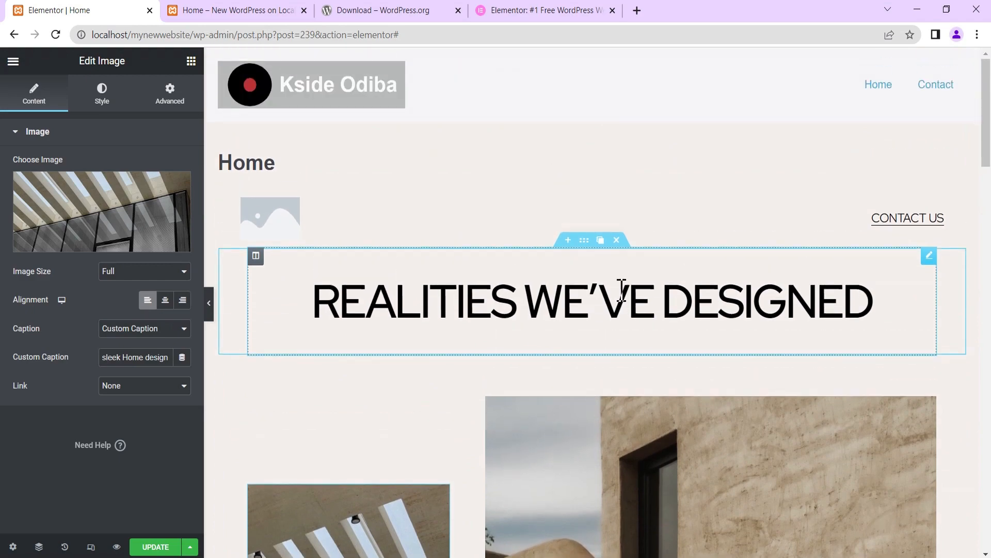
scroll(614, 292, "down", 10)
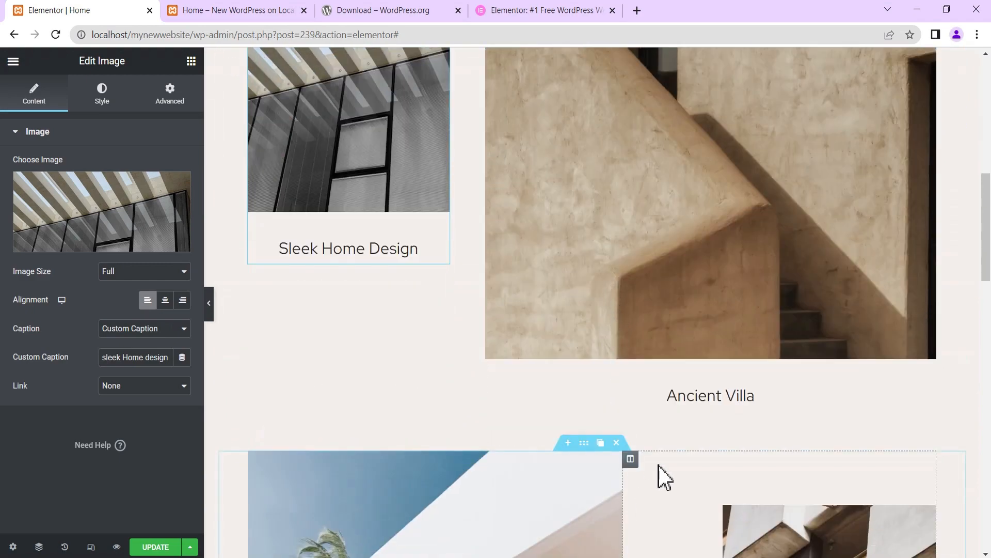
scroll(622, 440, "down", 15)
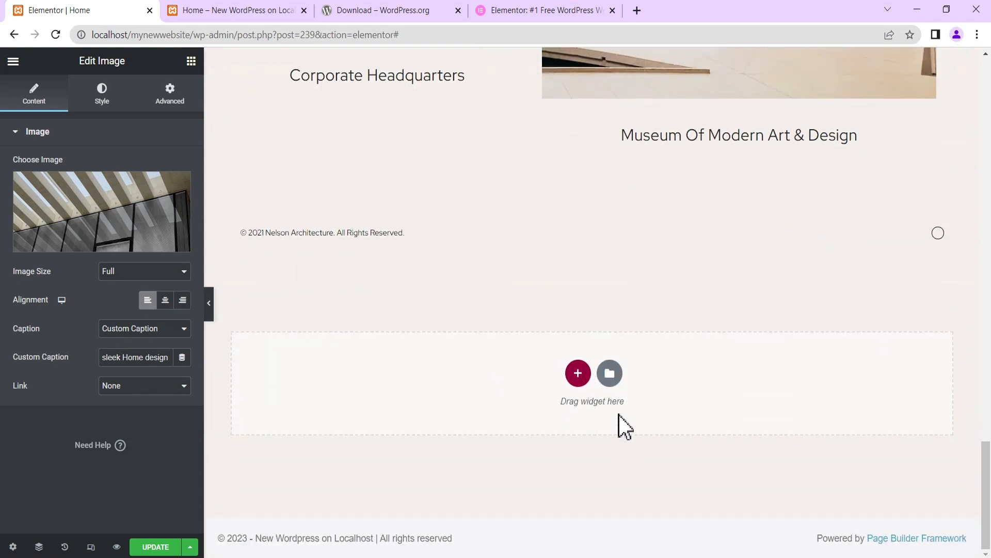
- Open the template library from the empty area below the inserted template and browse its page templates
left_click(610, 373)
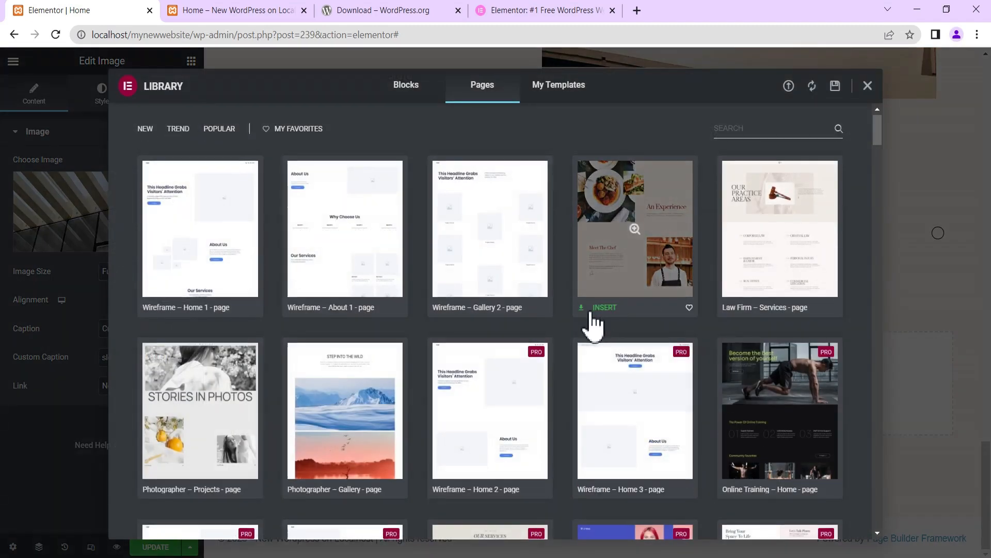
scroll(588, 317, "down", 5)
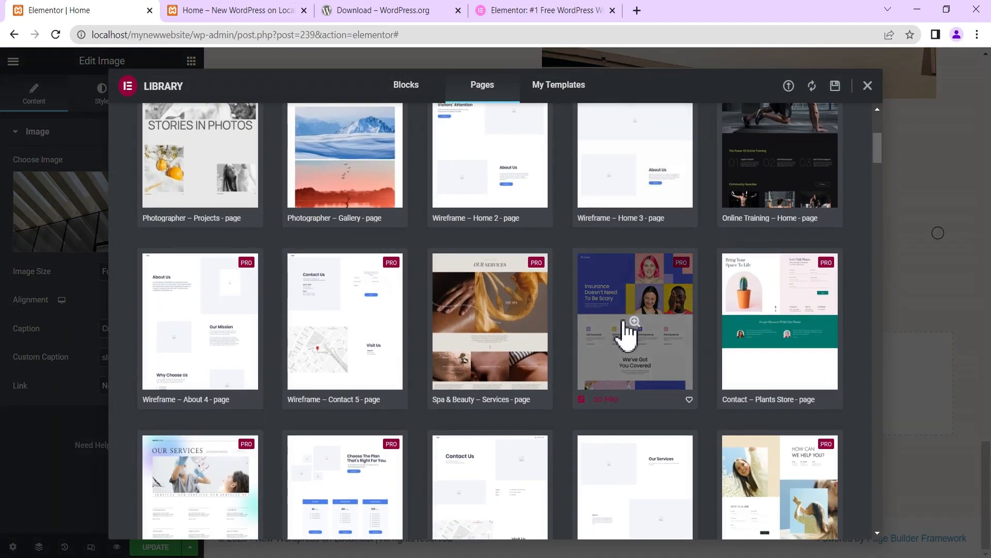
scroll(615, 336, "down", 3)
scroll(573, 356, "down", 3)
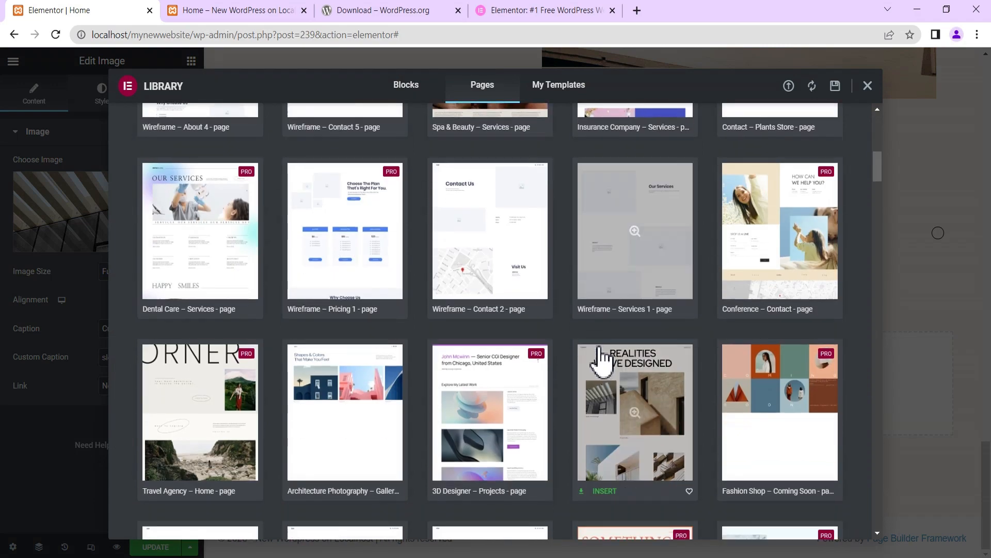
scroll(599, 357, "down", 2)
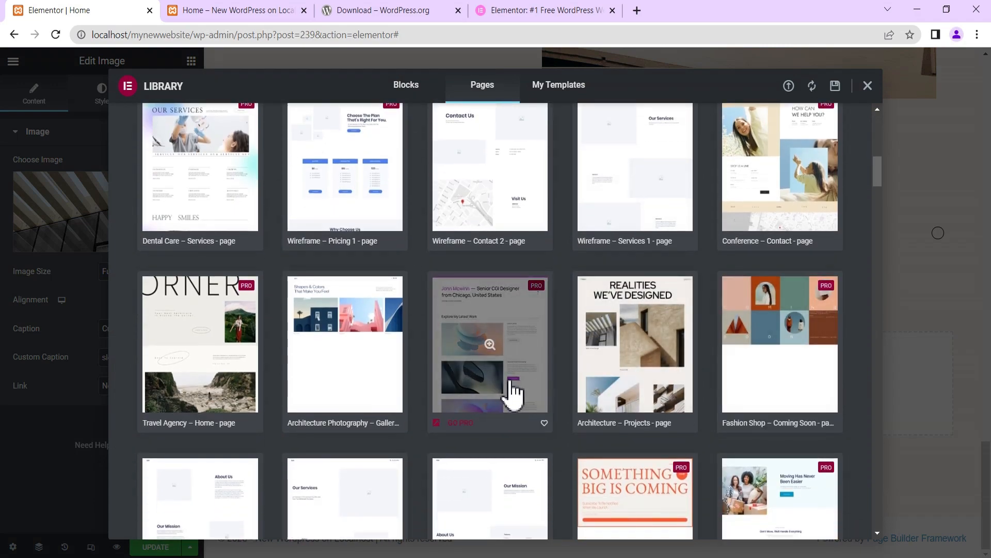
scroll(496, 387, "down", 3)
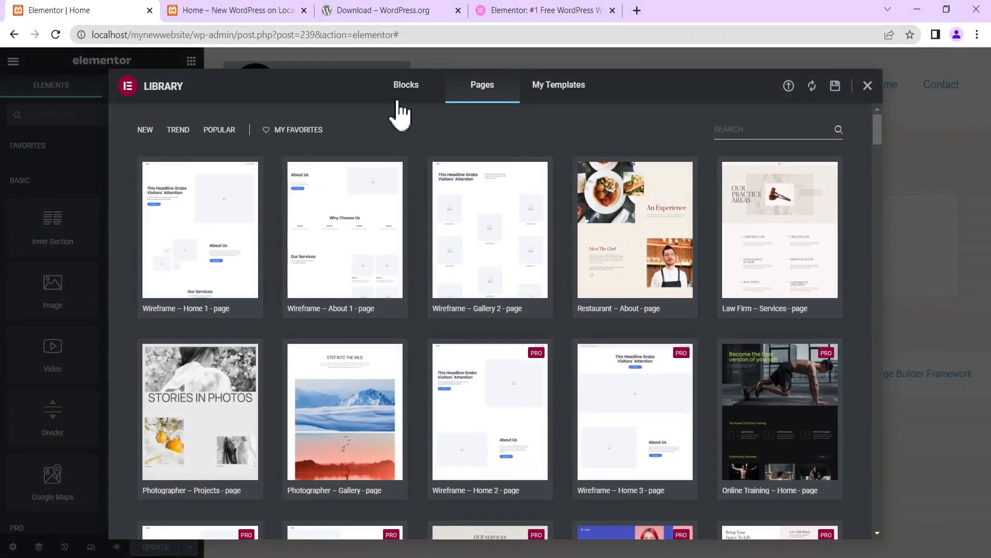
- Switch the template library to its blocks and filter them by the Hero category
left_click(405, 98)
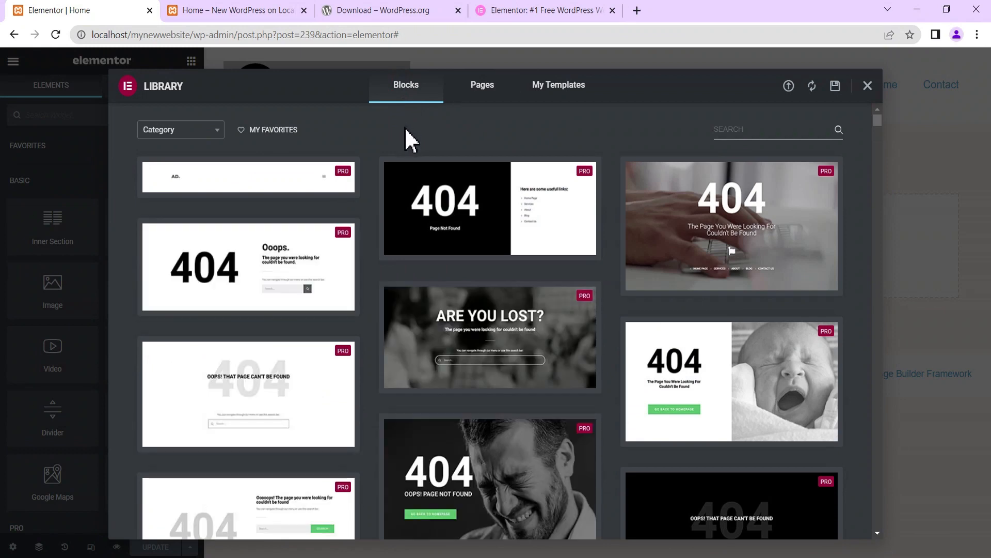
left_click(171, 130)
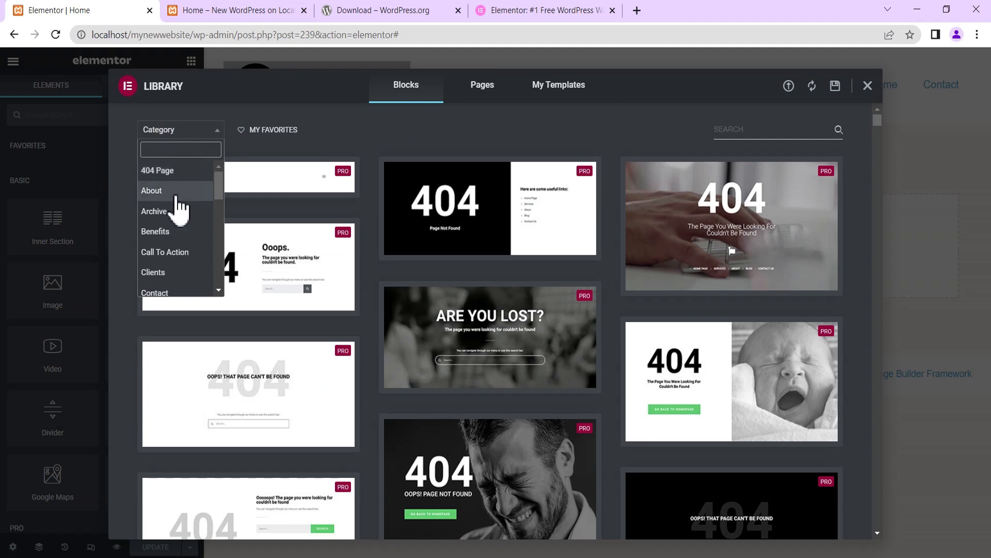
scroll(178, 207, "down", 5)
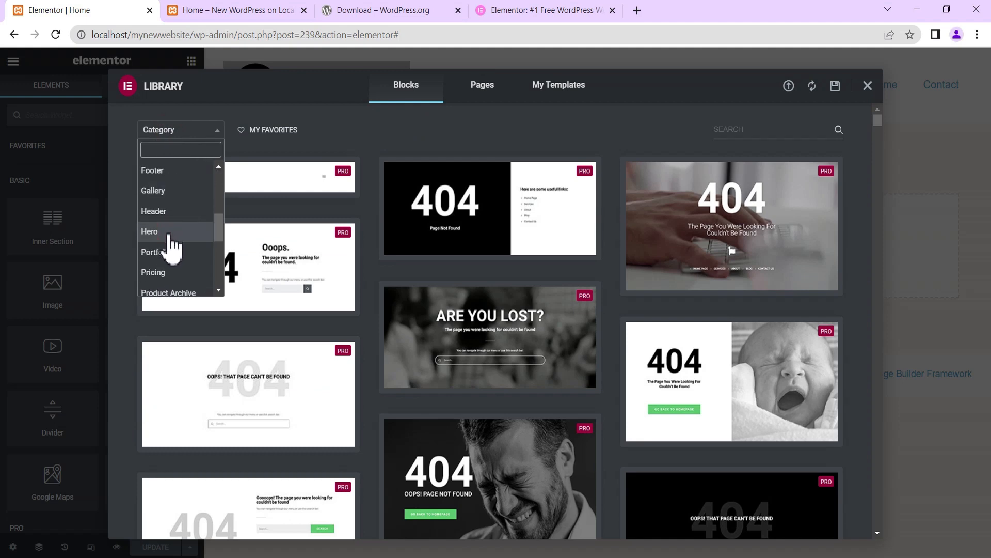
left_click(169, 234)
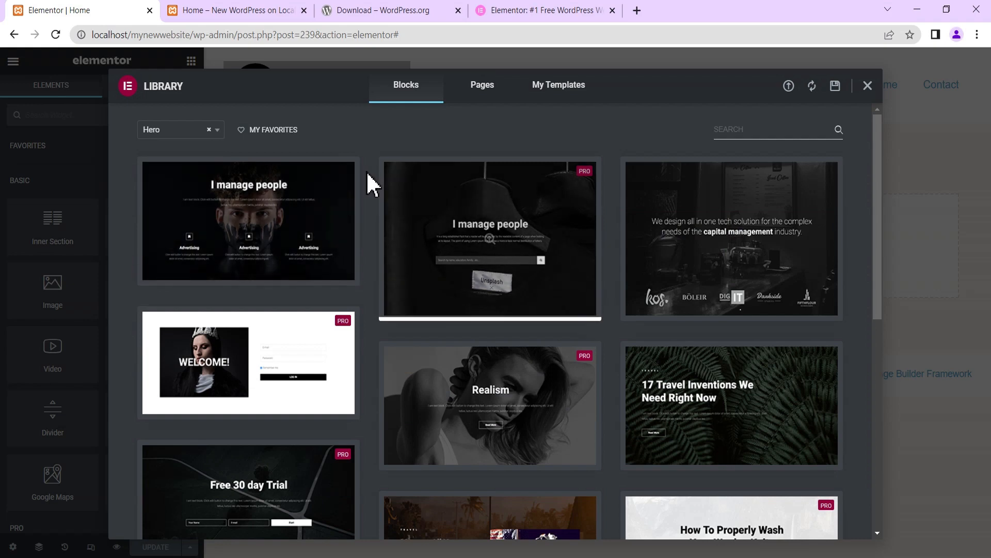
- Insert the "We Build Websites That Really Works." hero block with the phone image into the page
scroll(369, 180, "down", 2)
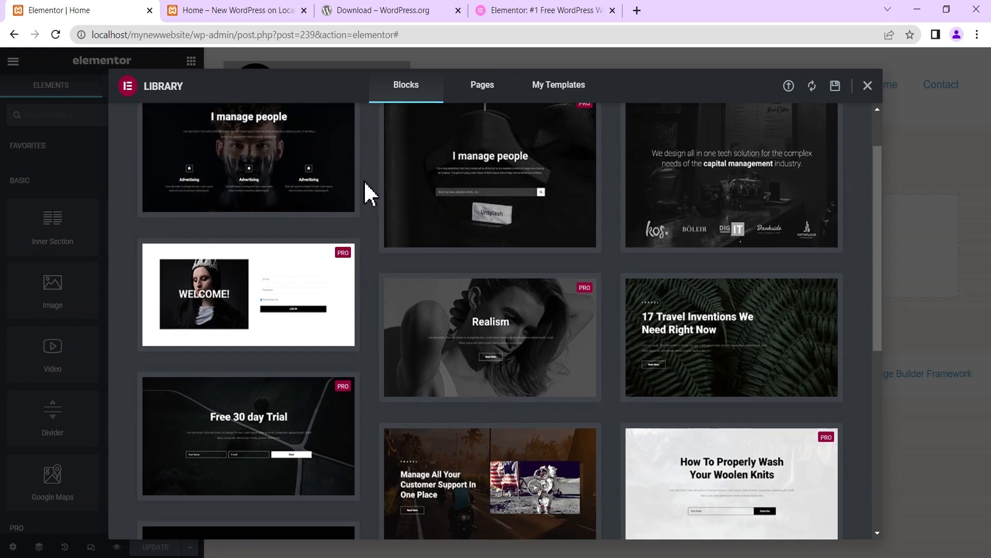
scroll(370, 195, "down", 1)
scroll(369, 198, "down", 1)
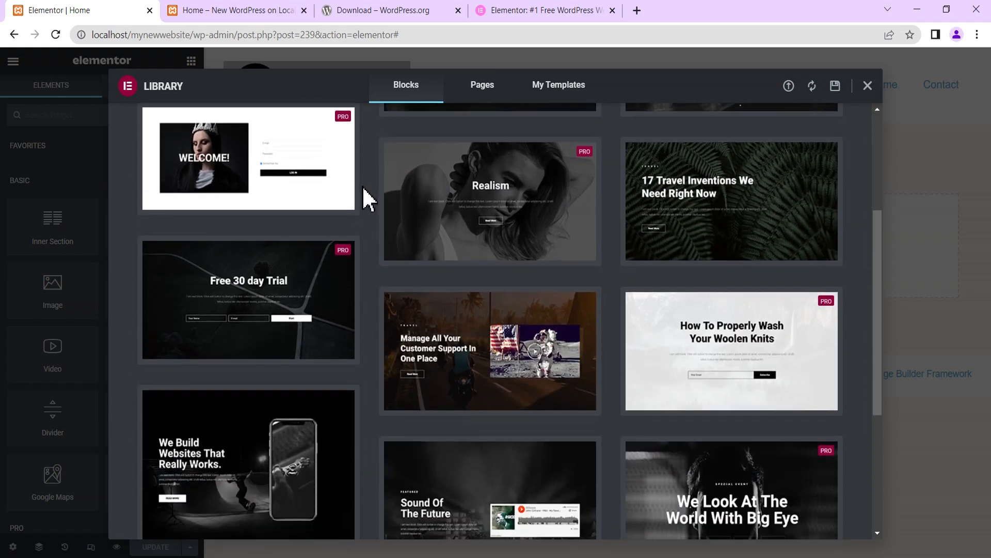
scroll(369, 199, "down", 2)
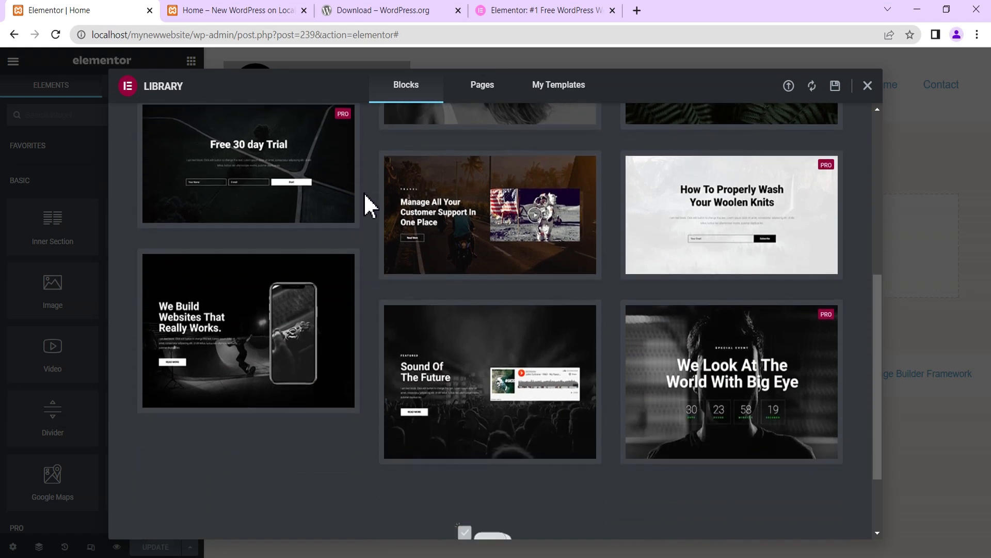
mouse_move(232, 372)
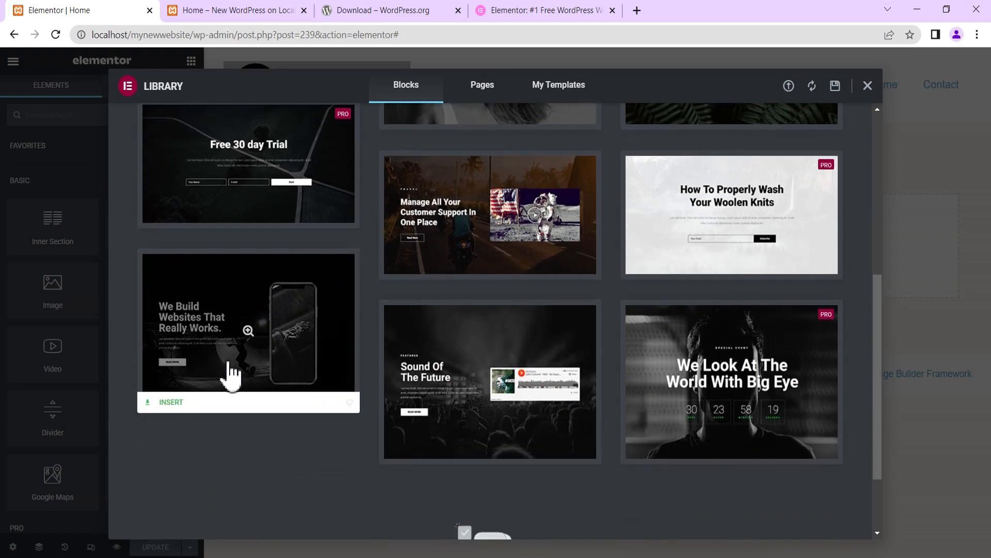
left_click(170, 403)
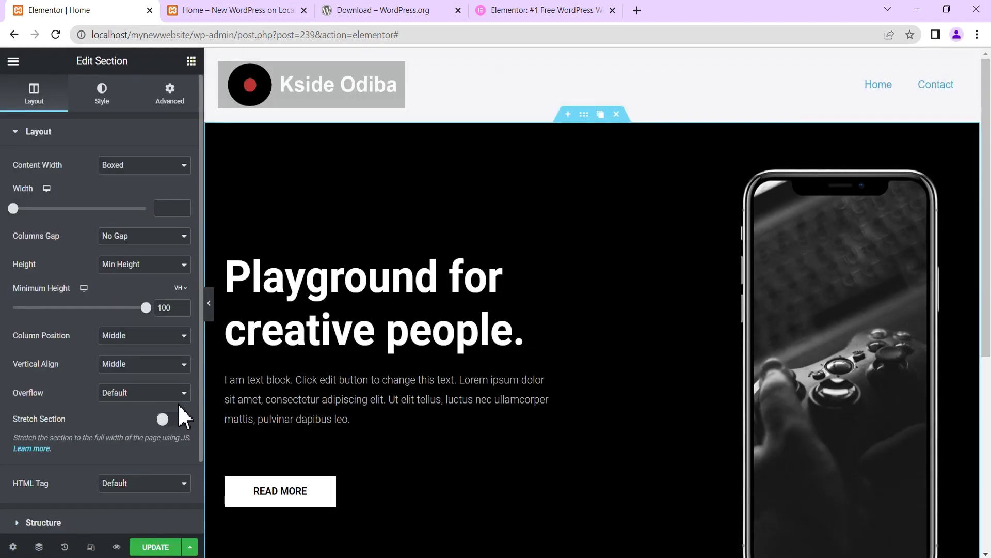
- Open the template library from the empty area below the hero section and browse the blocks in the About category
scroll(349, 355, "down", 5)
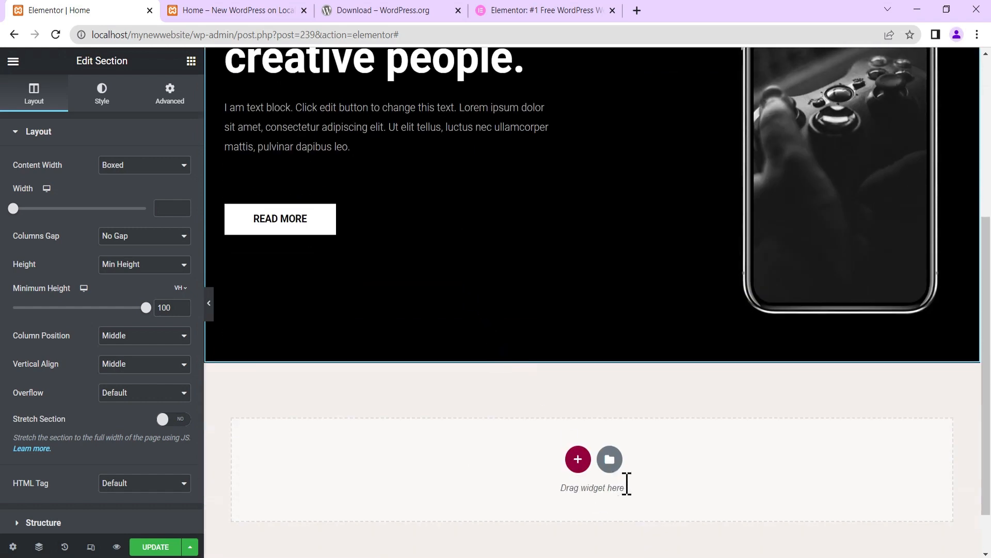
left_click(610, 459)
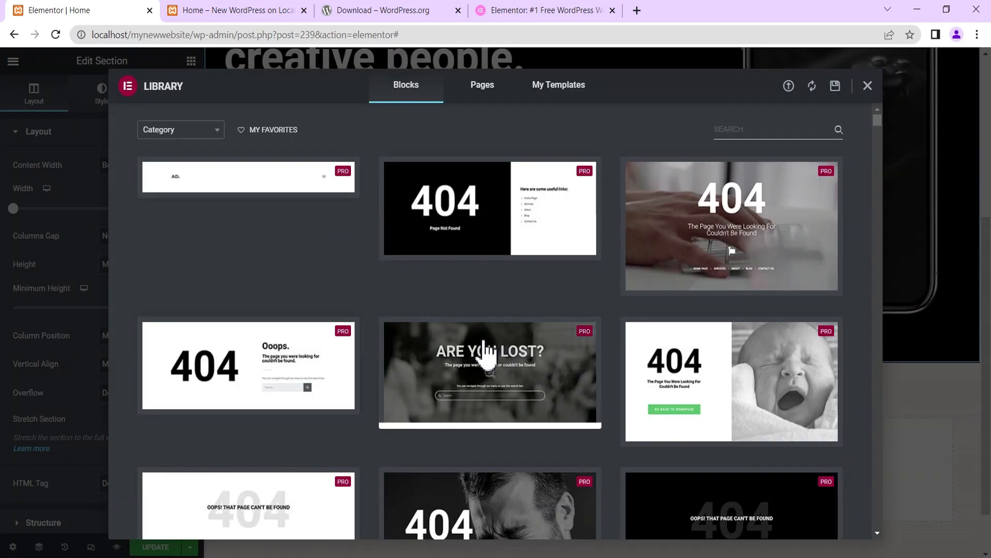
left_click(182, 130)
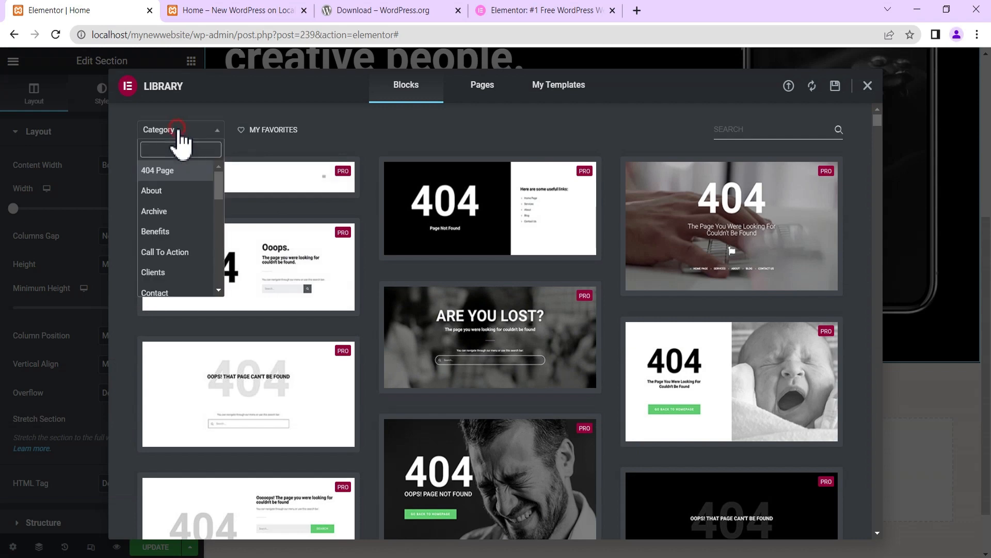
left_click(167, 199)
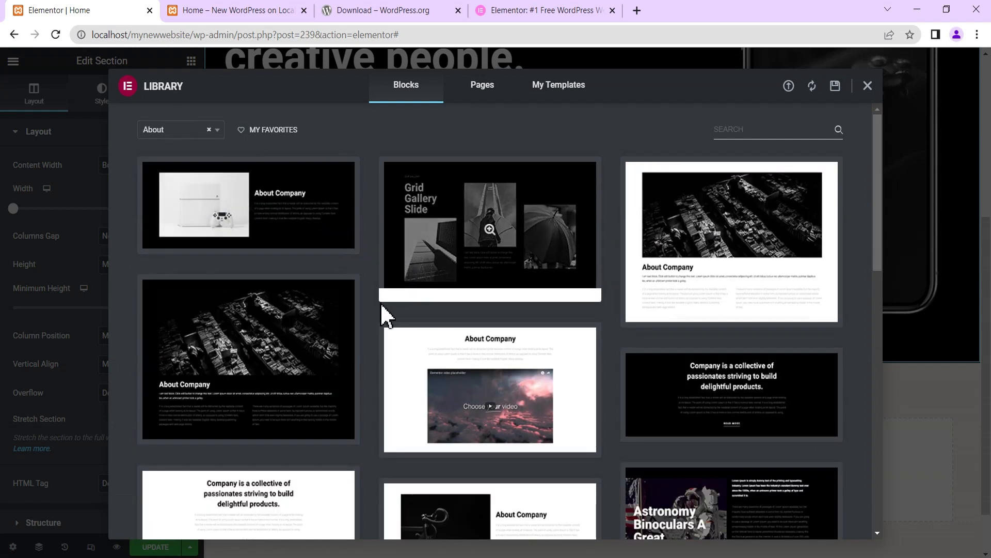
scroll(365, 321, "down", 5)
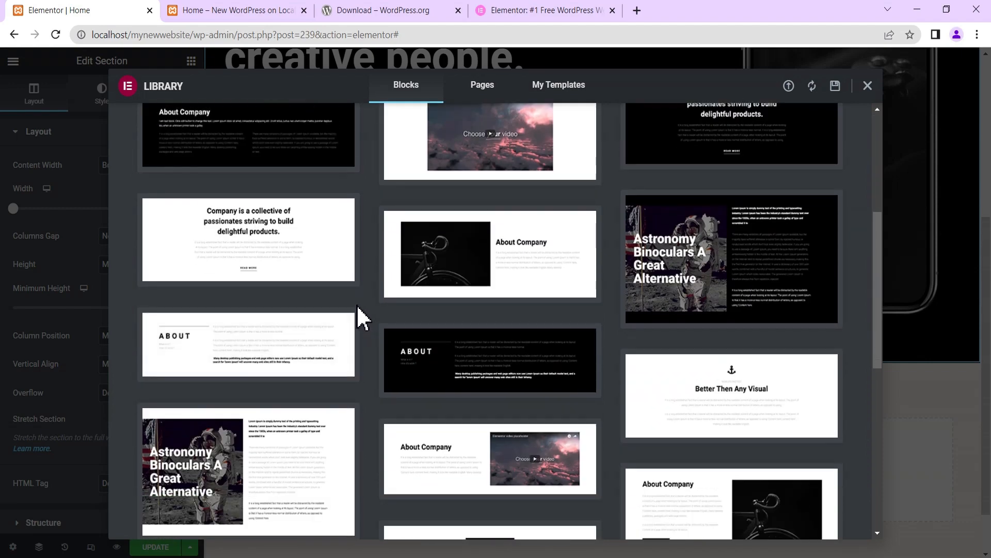
scroll(401, 310, "down", 3)
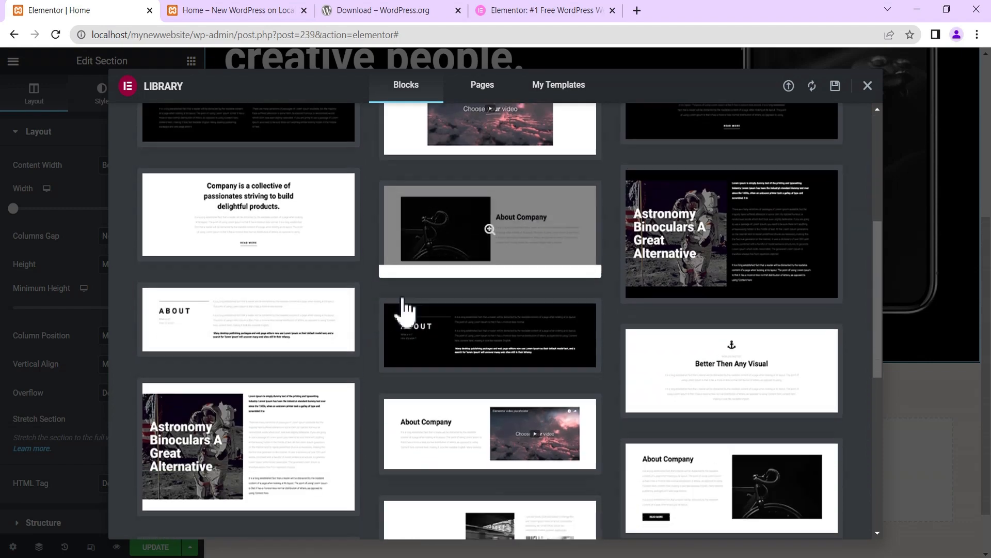
scroll(452, 289, "up", 3)
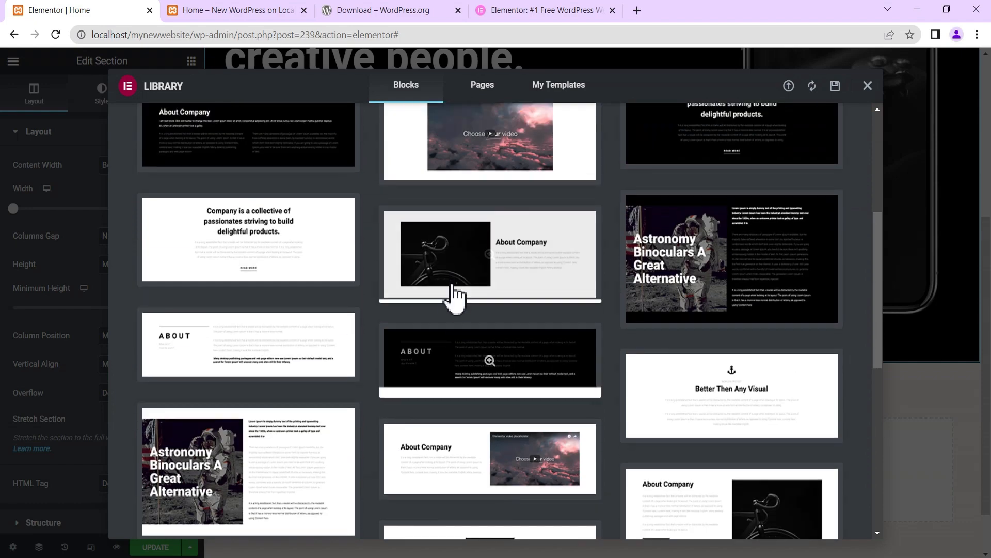
left_click(685, 499)
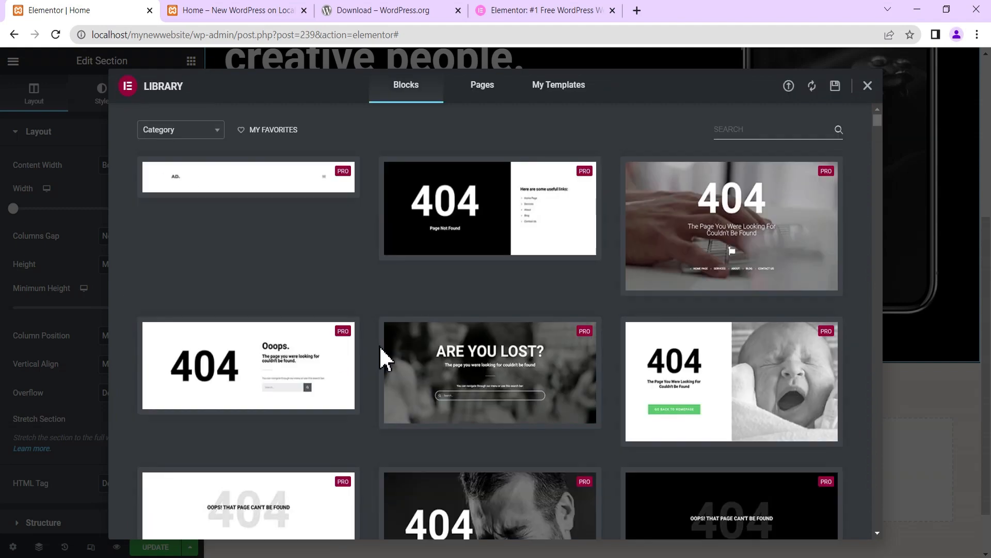
- Filter the blocks by About and insert the white "About Company" block with text beside a bicycle image and a Read More button
scroll(733, 410, "down", 1)
scroll(401, 341, "up", 1)
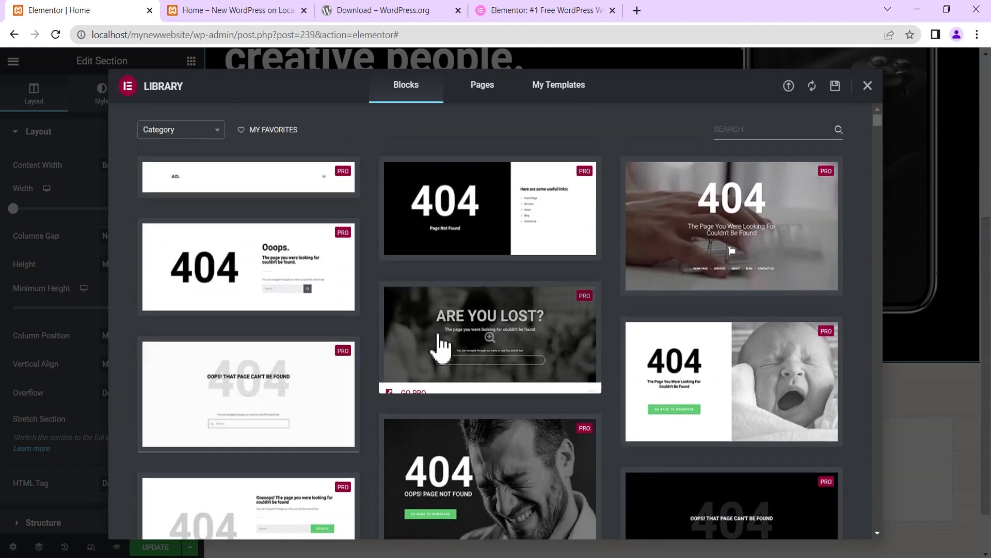
left_click(204, 132)
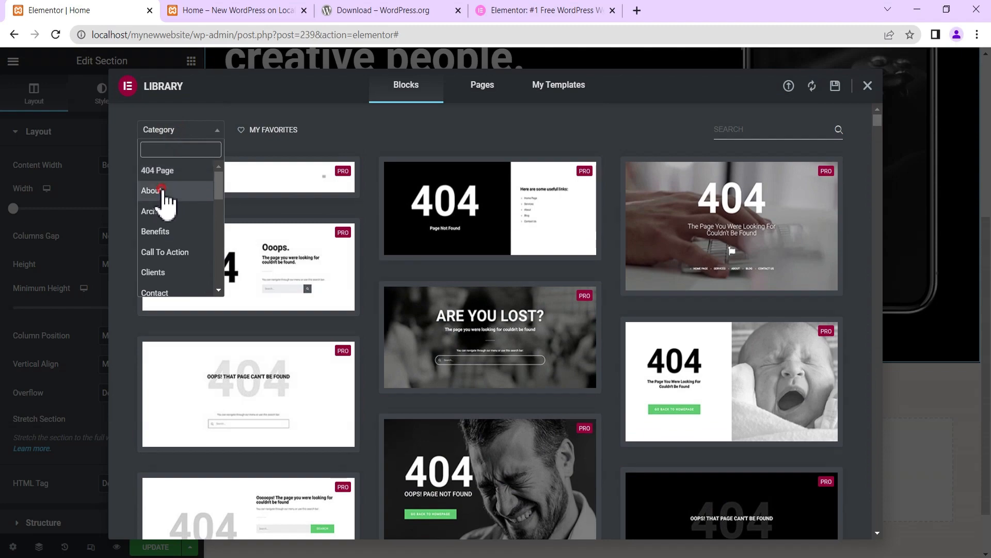
key("Return")
scroll(620, 362, "down", 6)
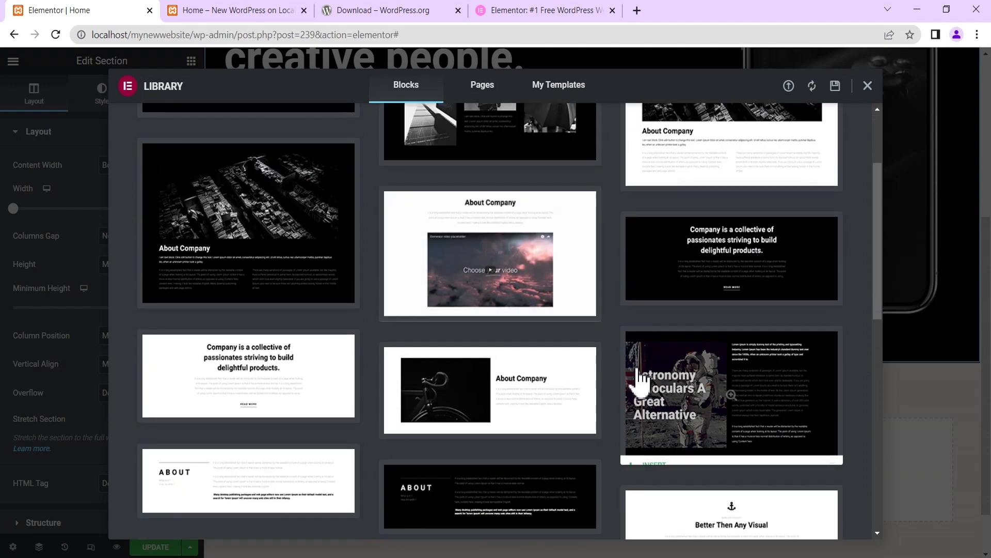
scroll(665, 411, "down", 2)
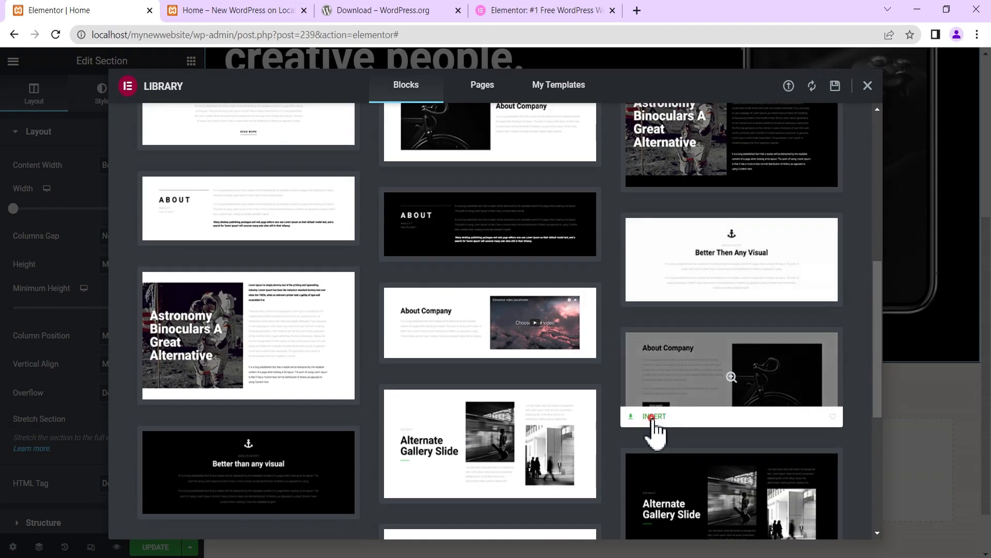
left_click(652, 416)
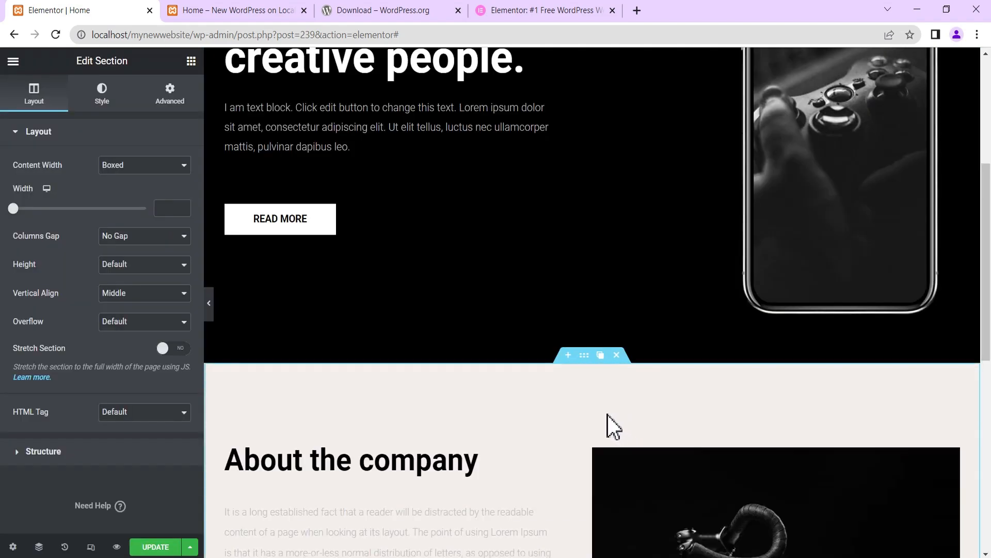
- Open the template library from the empty area below the About section and filter the blocks by the Services category
scroll(470, 390, "down", 9)
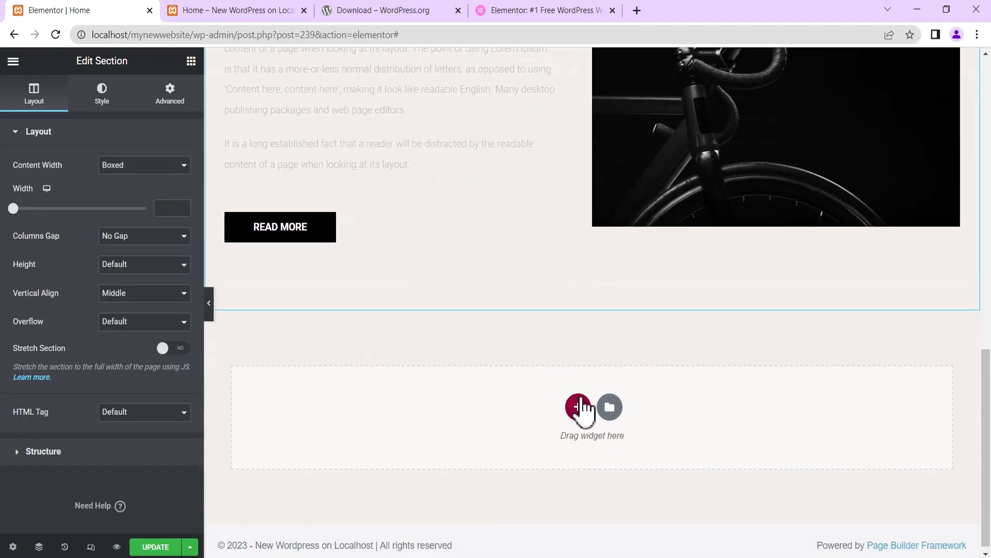
left_click(610, 400)
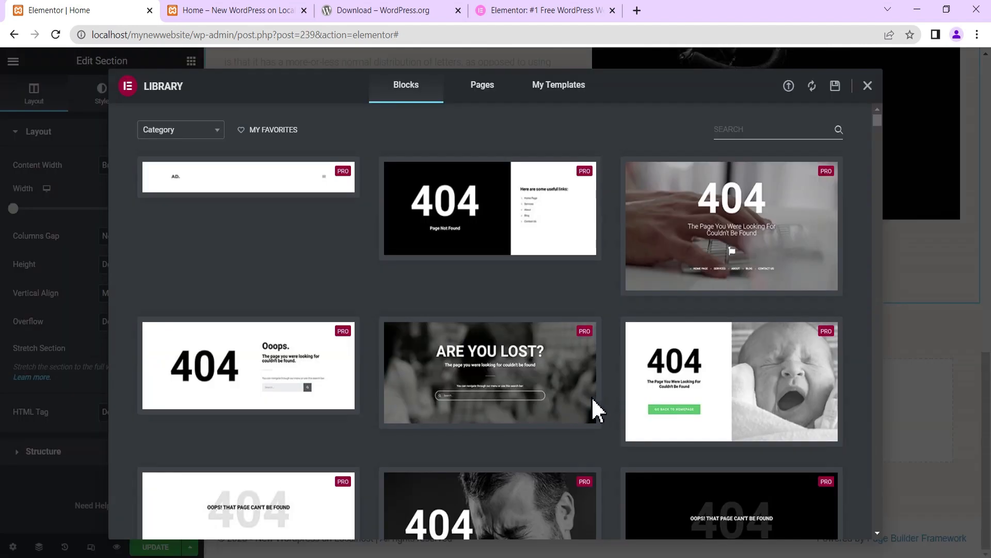
left_click(161, 133)
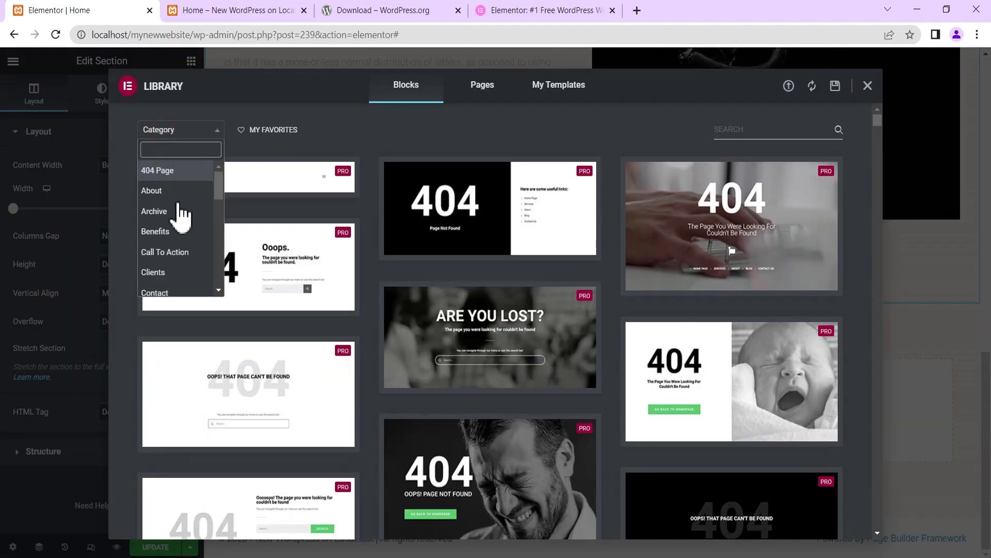
scroll(178, 212, "down", 1)
scroll(179, 222, "down", 1)
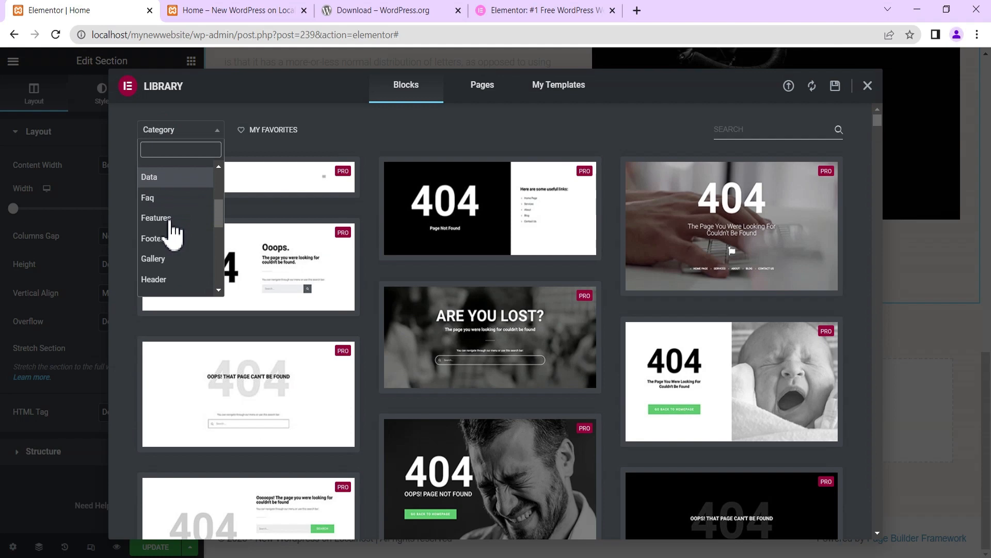
scroll(172, 232, "down", 2)
scroll(165, 238, "down", 2)
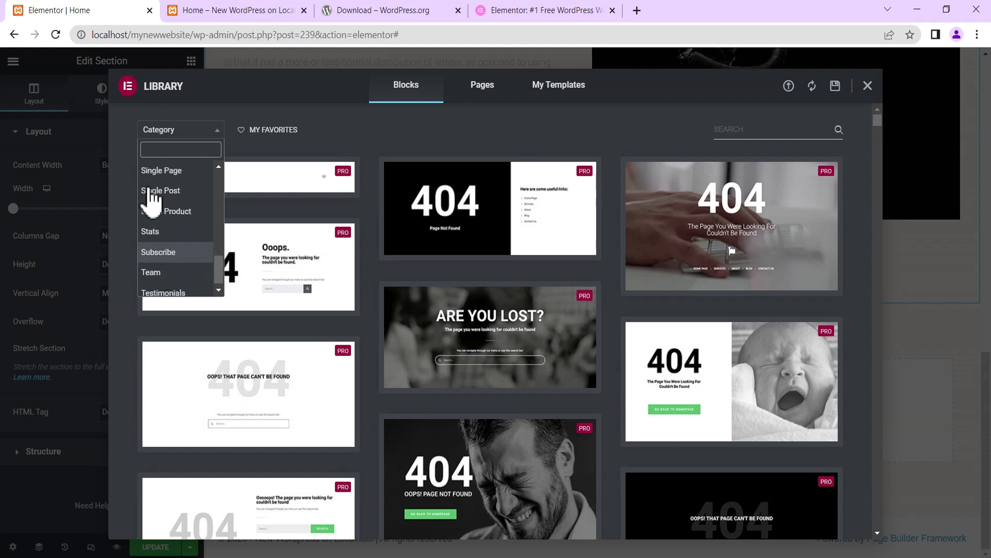
scroll(162, 217, "up", 1)
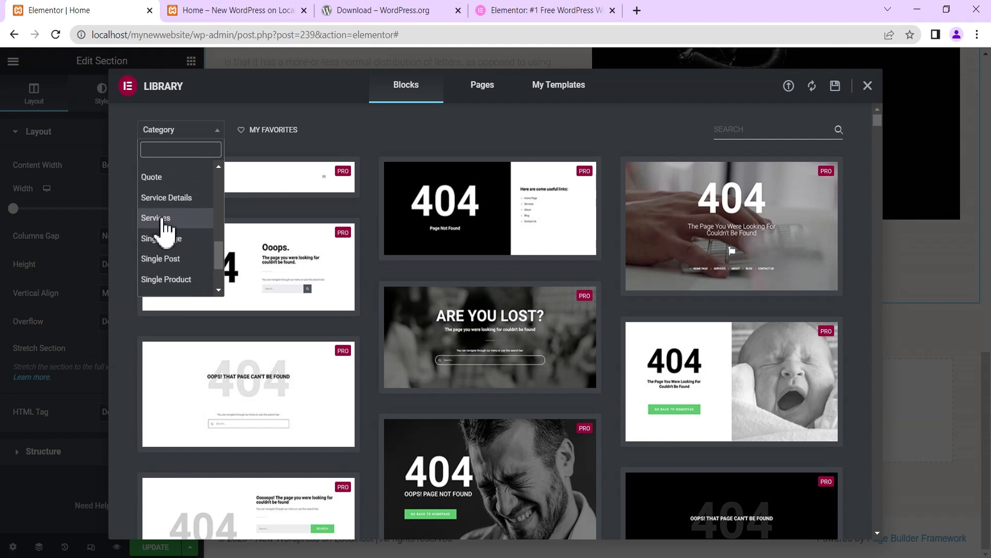
left_click(163, 219)
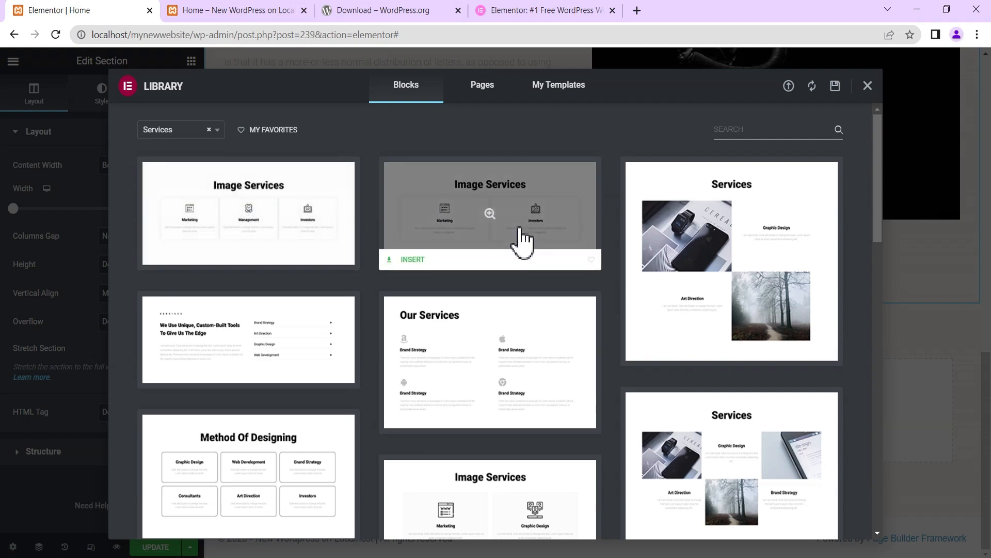
- Insert the white Services block with three images alternating with Graphic Design, Art Direction and Brand Strategy, and review it on the page
scroll(505, 281, "down", 3)
scroll(506, 281, "down", 1)
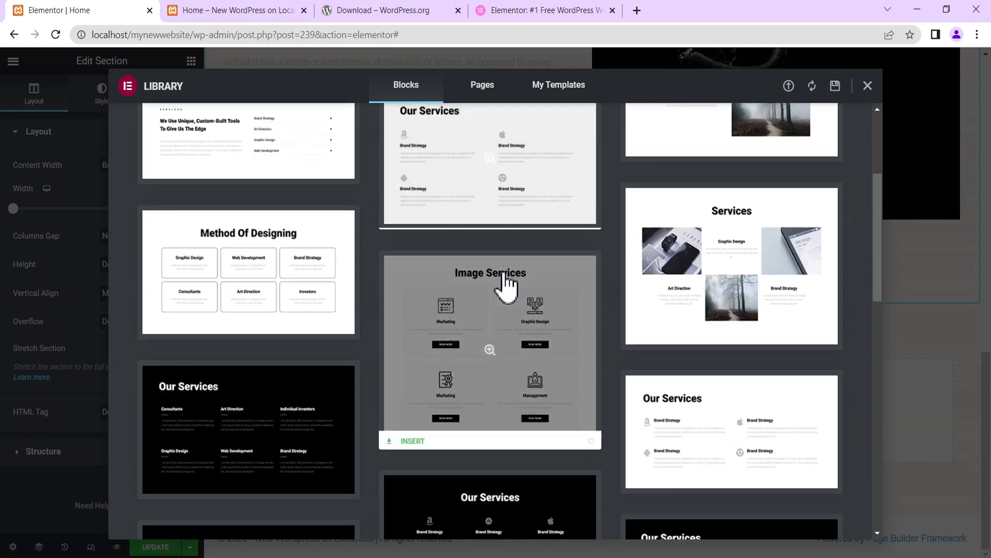
scroll(505, 285, "down", 1)
scroll(506, 281, "down", 1)
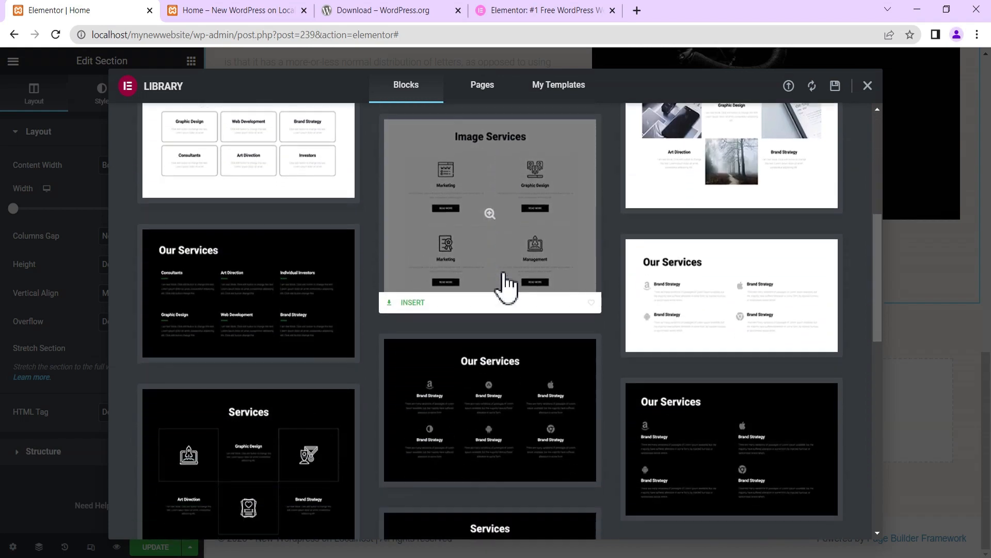
scroll(505, 281, "down", 2)
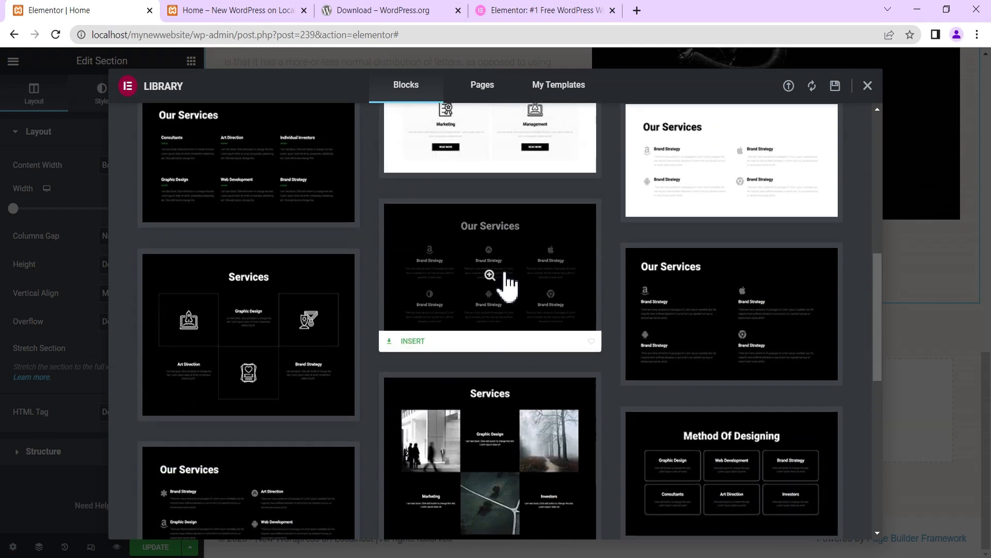
scroll(568, 281, "up", 5)
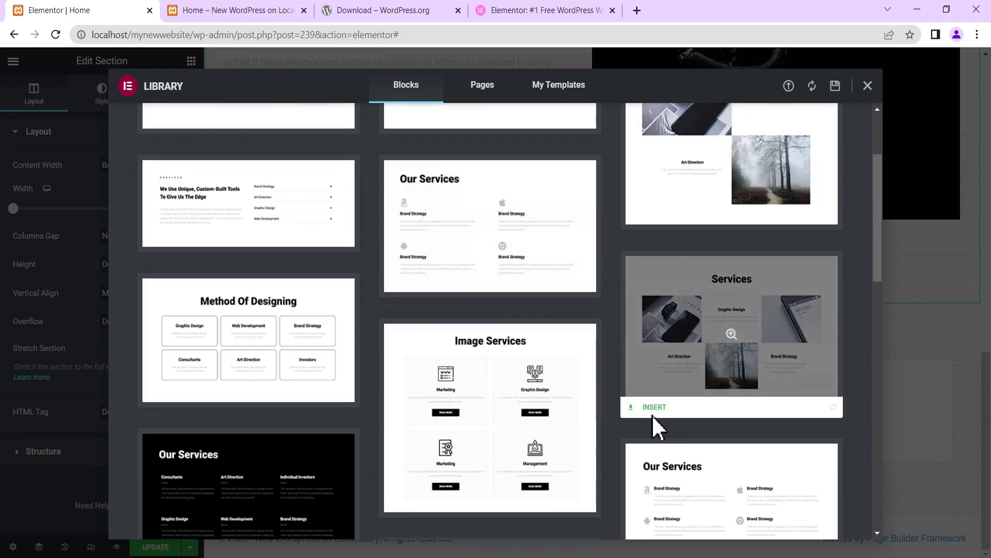
left_click(652, 408)
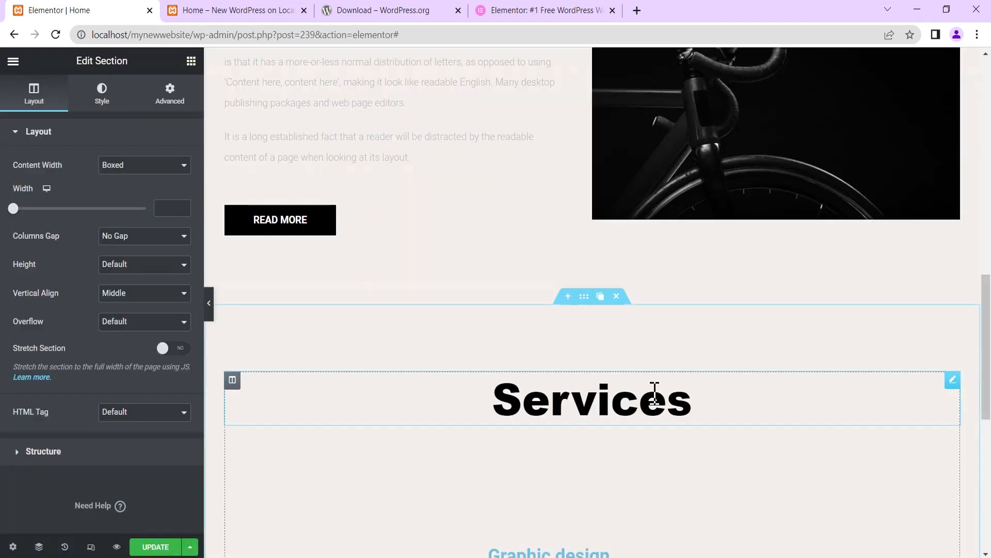
scroll(548, 322, "down", 8)
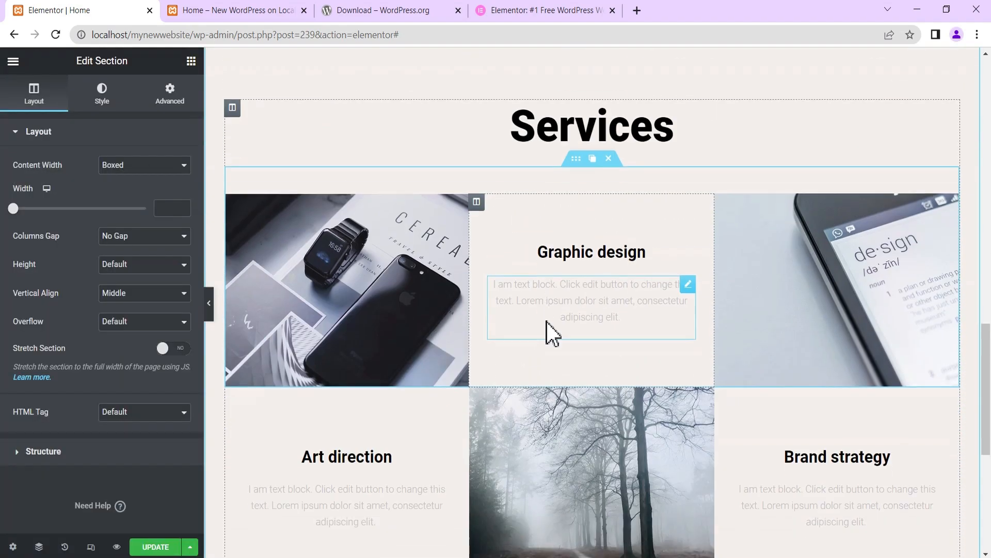
- Preview the hero, About and Services sections with the editing panel hidden, and bring the panel back
scroll(547, 330, "down", 4)
scroll(551, 284, "up", 10)
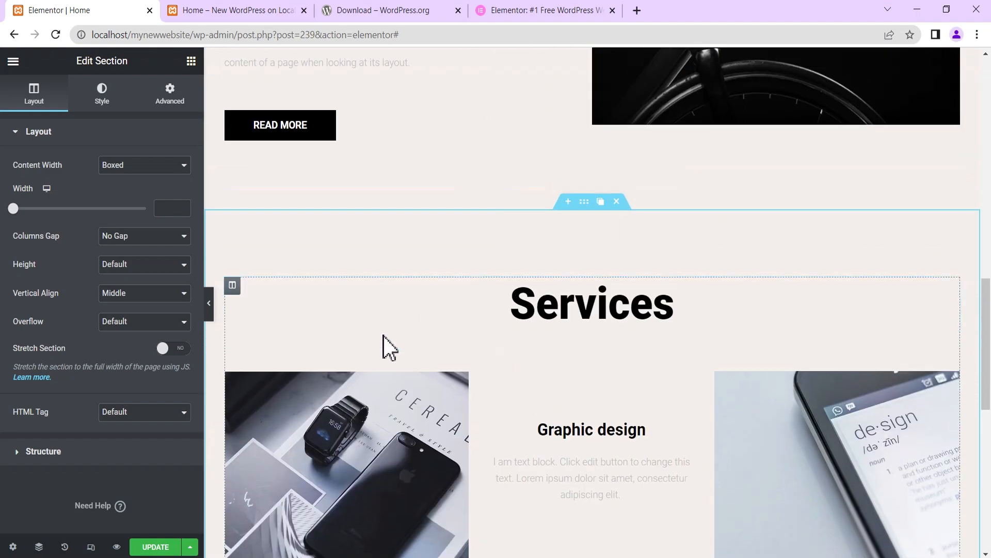
left_click(209, 304)
scroll(336, 289, "up", 10)
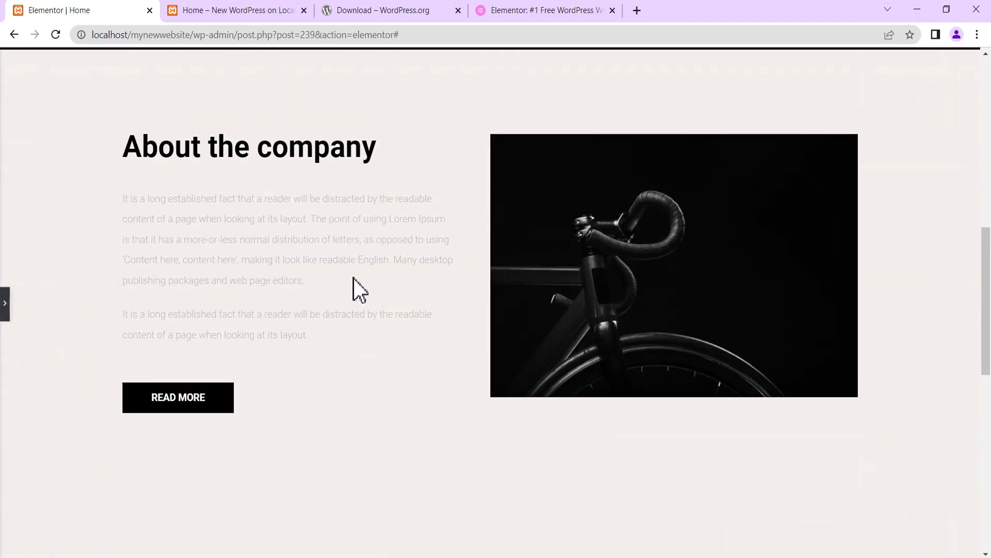
scroll(356, 278, "up", 6)
scroll(354, 279, "down", 16)
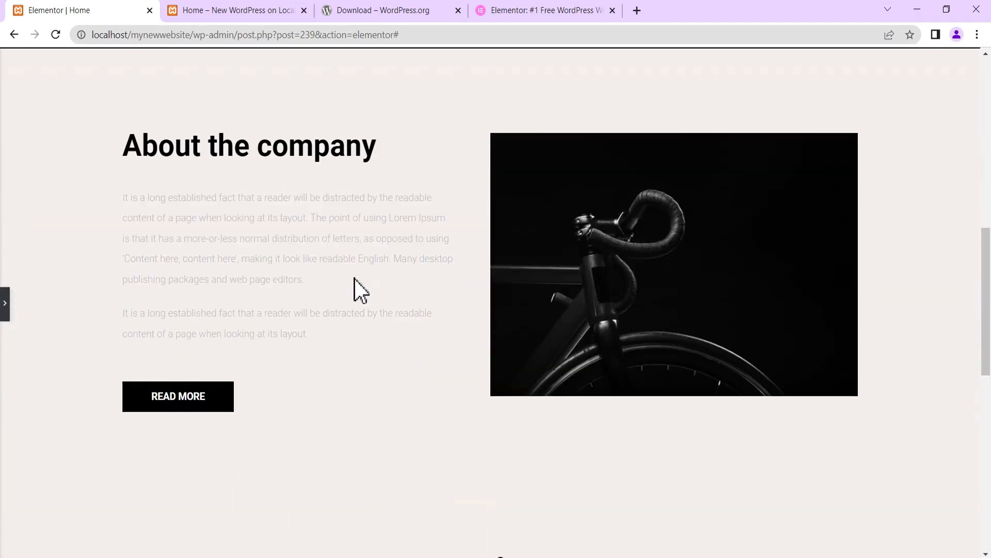
scroll(354, 280, "down", 5)
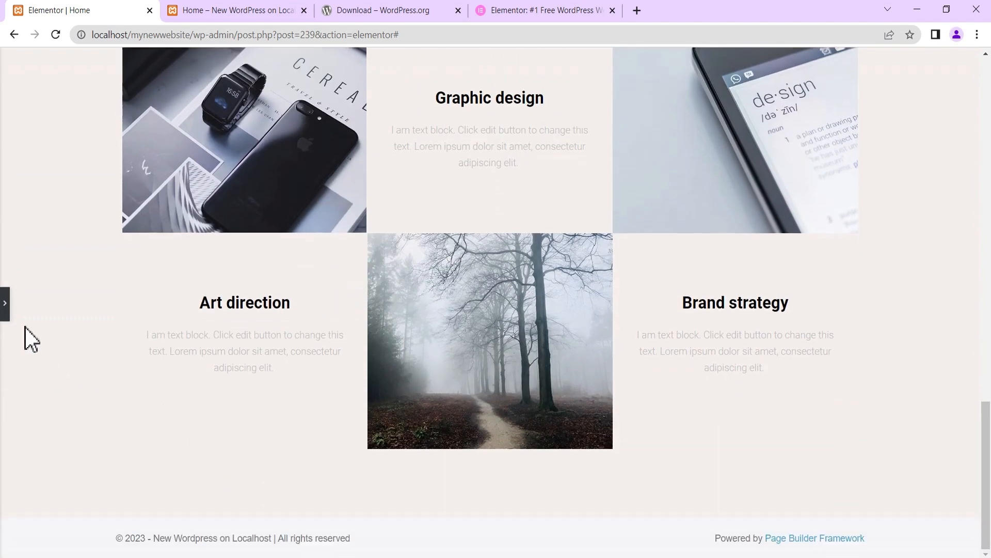
left_click(4, 303)
- Open the template library from the empty area below the Services section and filter the blocks by the Contact category
scroll(542, 320, "down", 4)
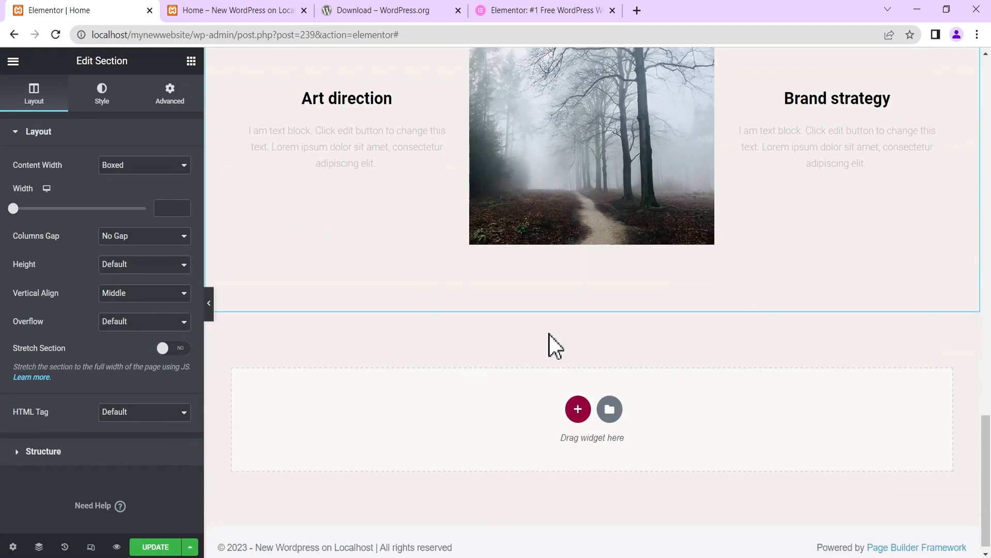
left_click(611, 410)
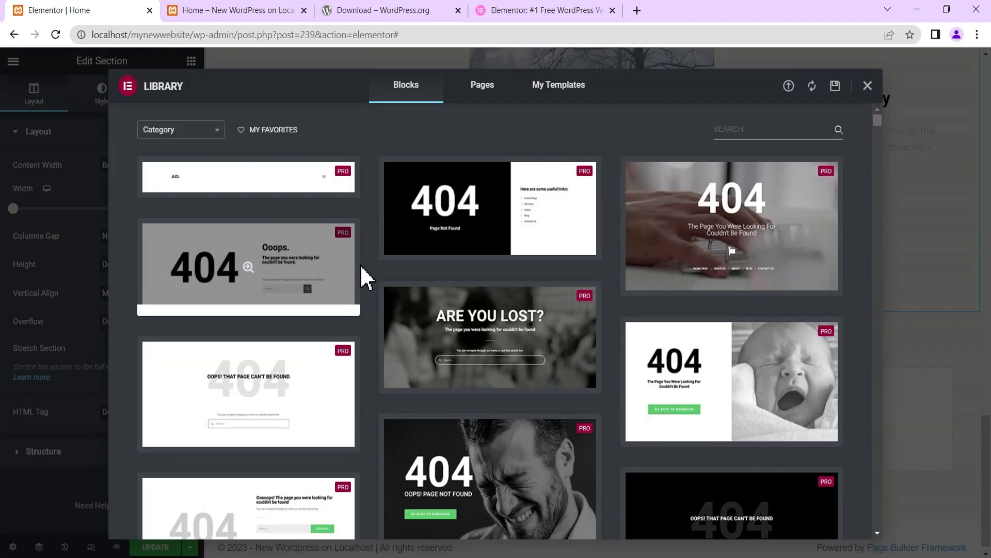
scroll(363, 279, "down", 2)
scroll(343, 259, "up", 2)
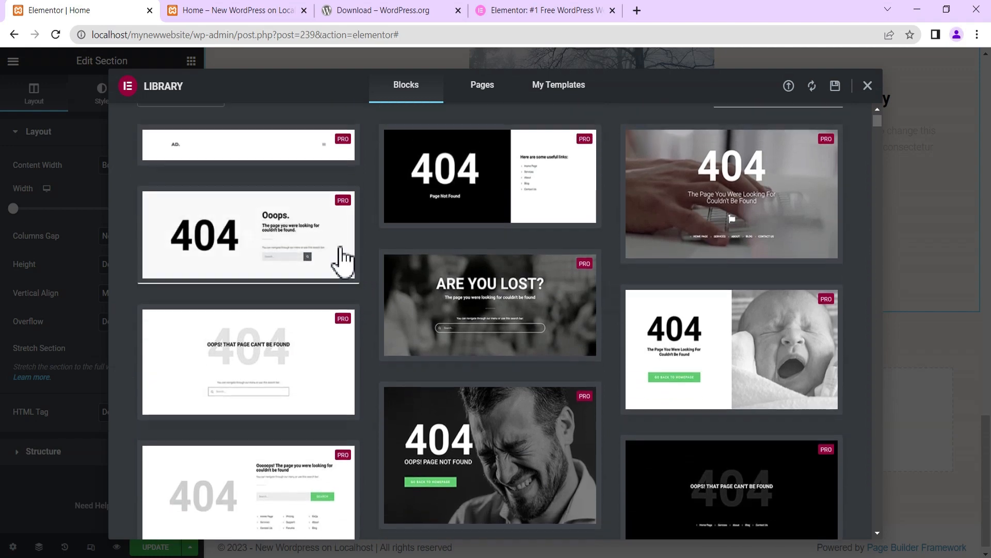
left_click(194, 135)
scroll(172, 233, "down", 3)
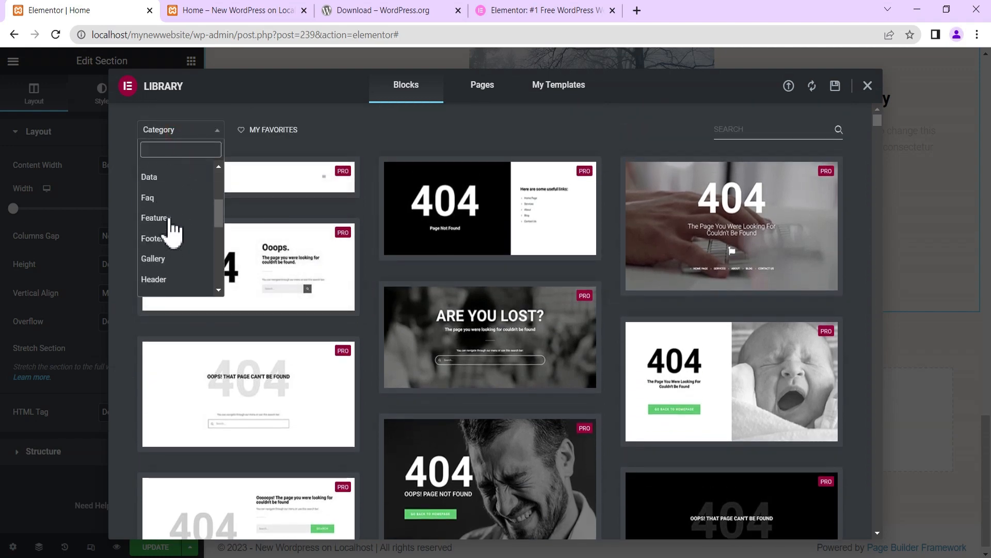
scroll(171, 217, "up", 3)
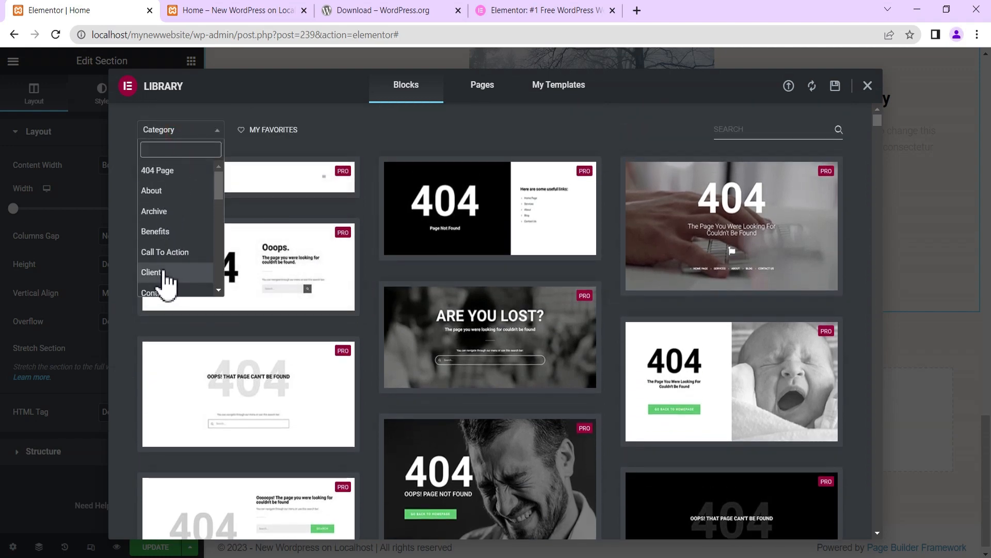
left_click(155, 293)
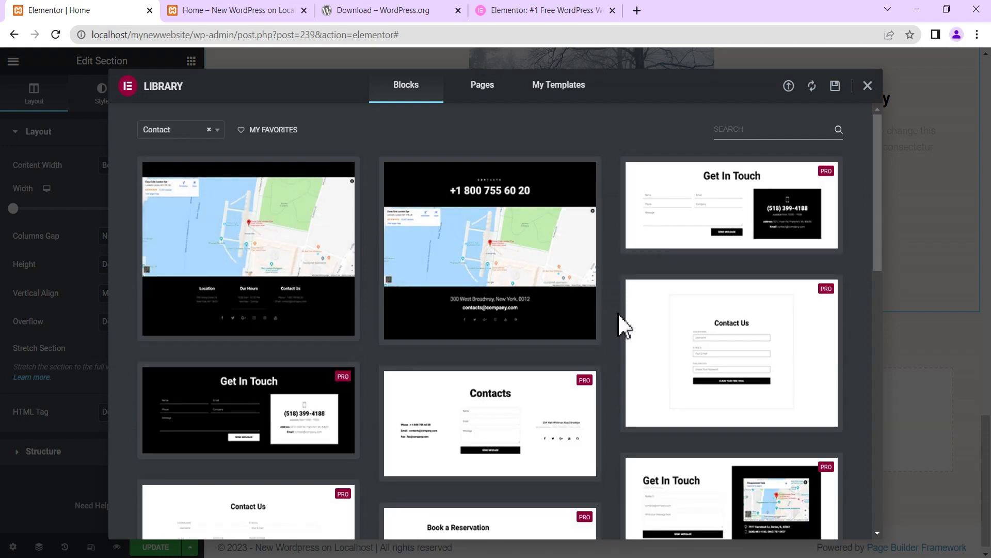
- Browse the Contact blocks and insert the white "Welcome" block with a map beside location, hours, contact and social details
scroll(623, 327, "down", 5)
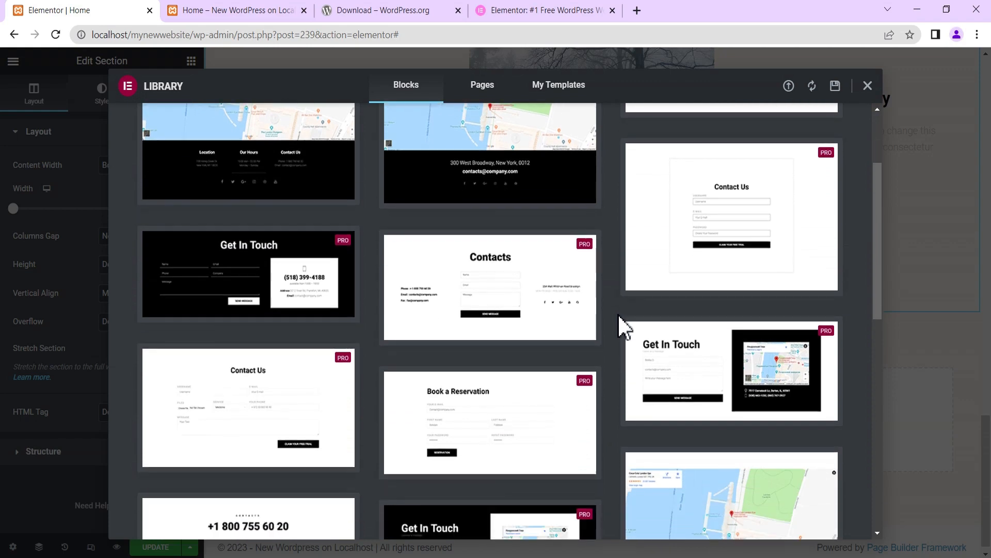
scroll(620, 326, "down", 4)
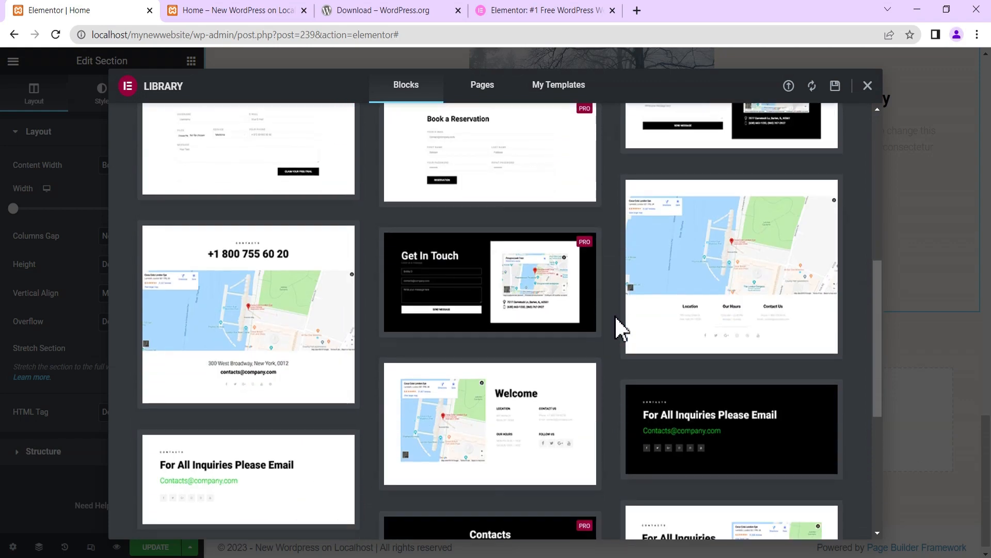
scroll(621, 329, "down", 1)
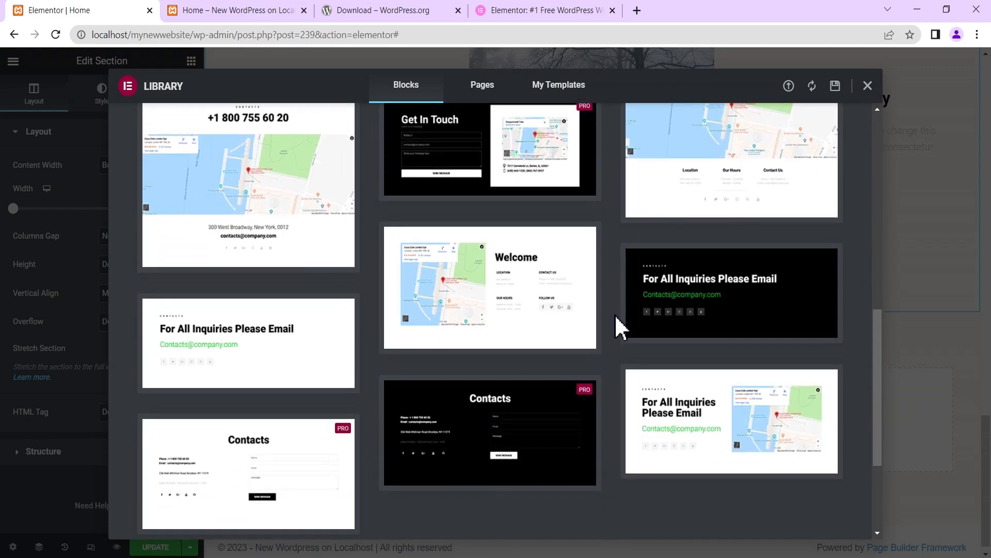
scroll(619, 327, "up", 6)
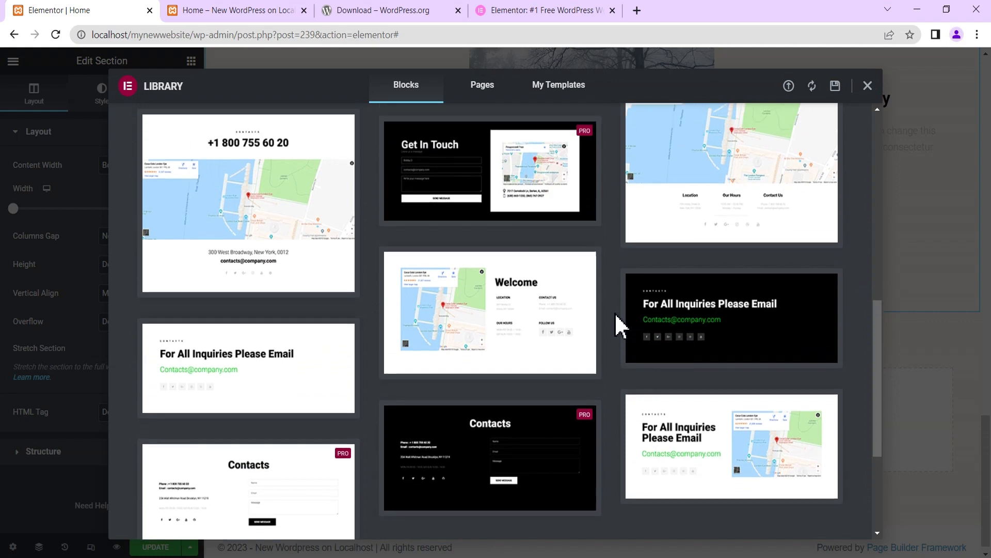
scroll(620, 327, "up", 2)
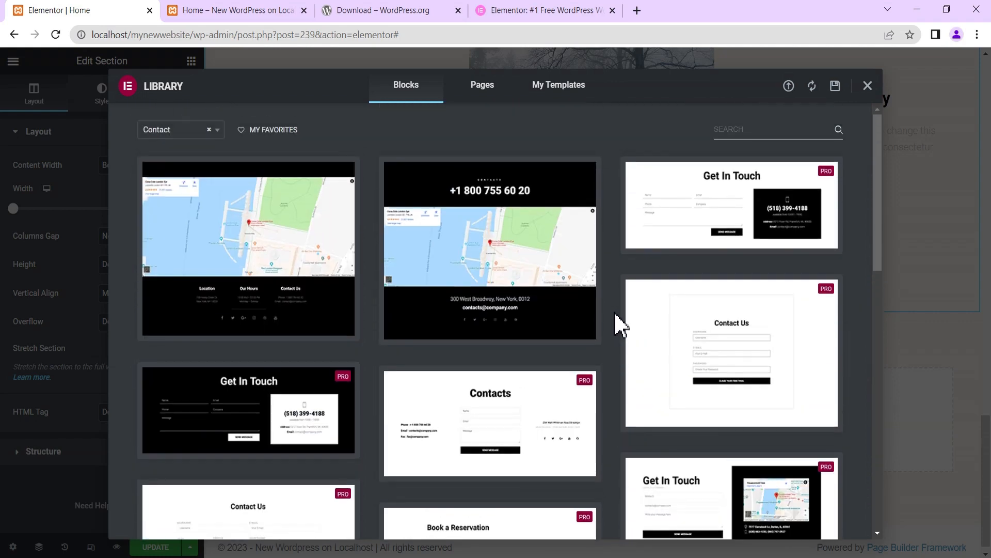
scroll(621, 326, "down", 1)
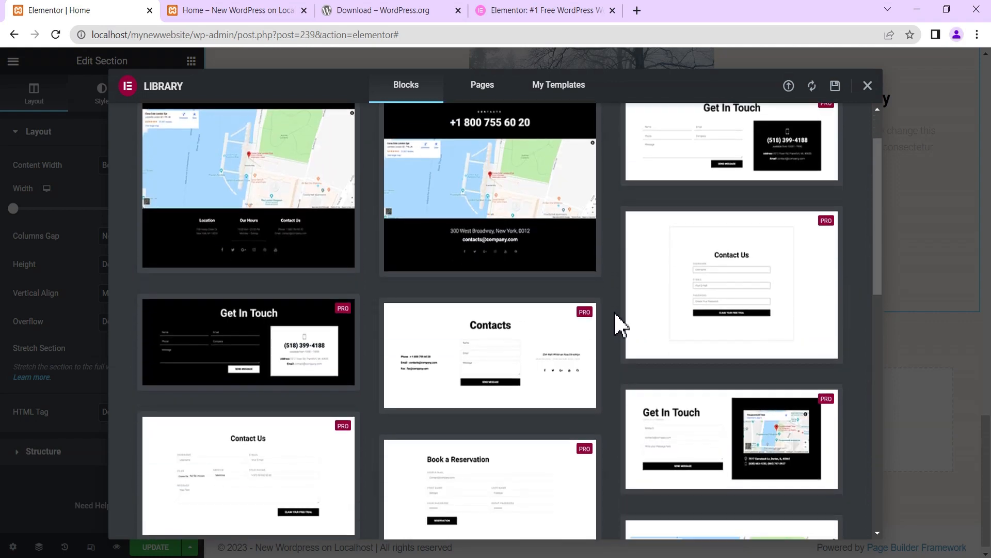
scroll(621, 326, "down", 6)
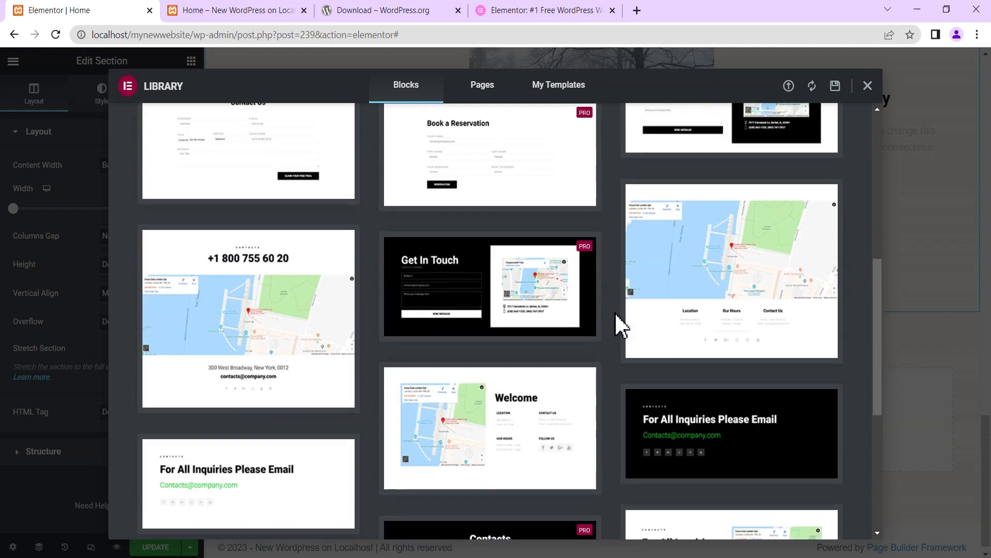
scroll(652, 387, "down", 2)
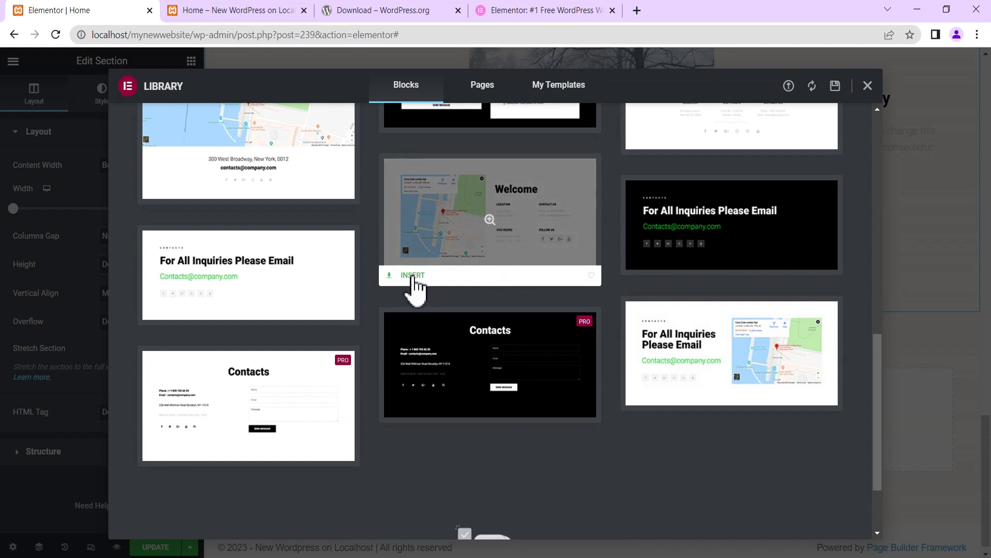
mouse_move(742, 376)
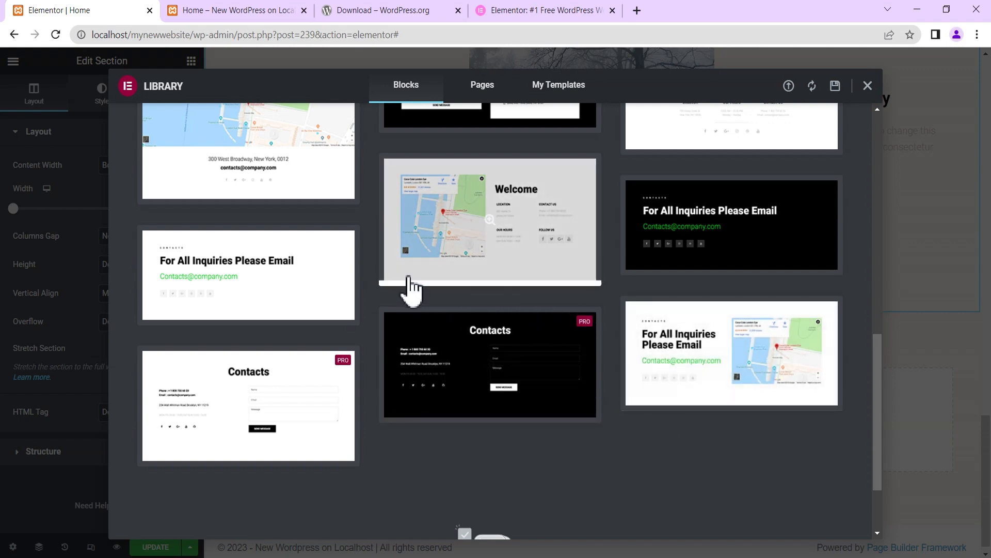
left_click(410, 277)
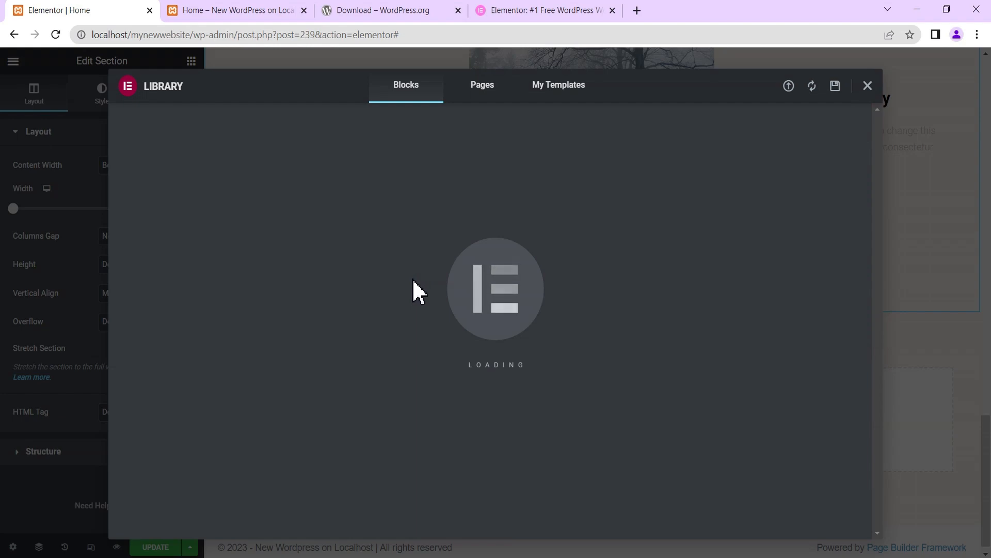
- Review the new "Get in touch" section and preview the whole page with the editing panel hidden, restoring the panel at the end
scroll(469, 293, "down", 5)
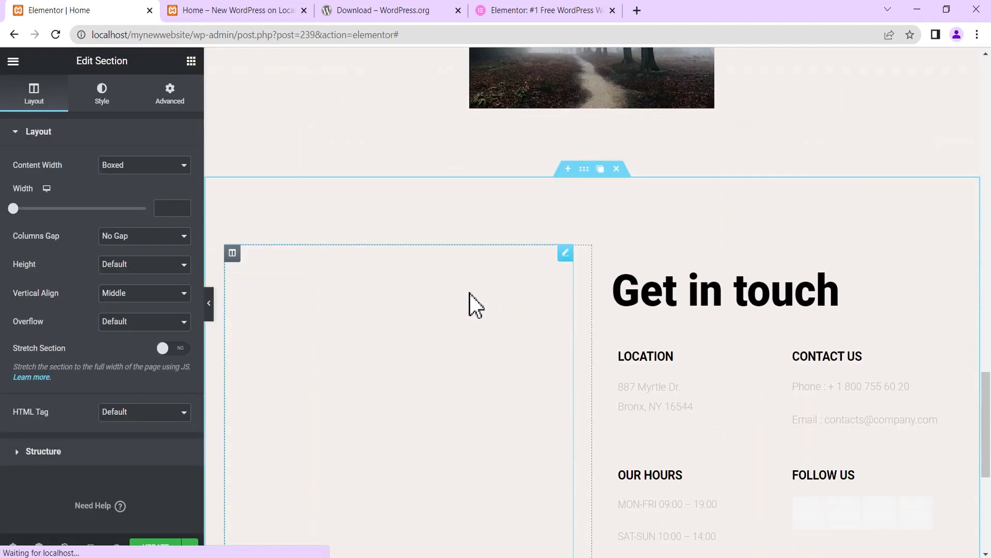
scroll(564, 274, "up", 4)
scroll(565, 276, "down", 8)
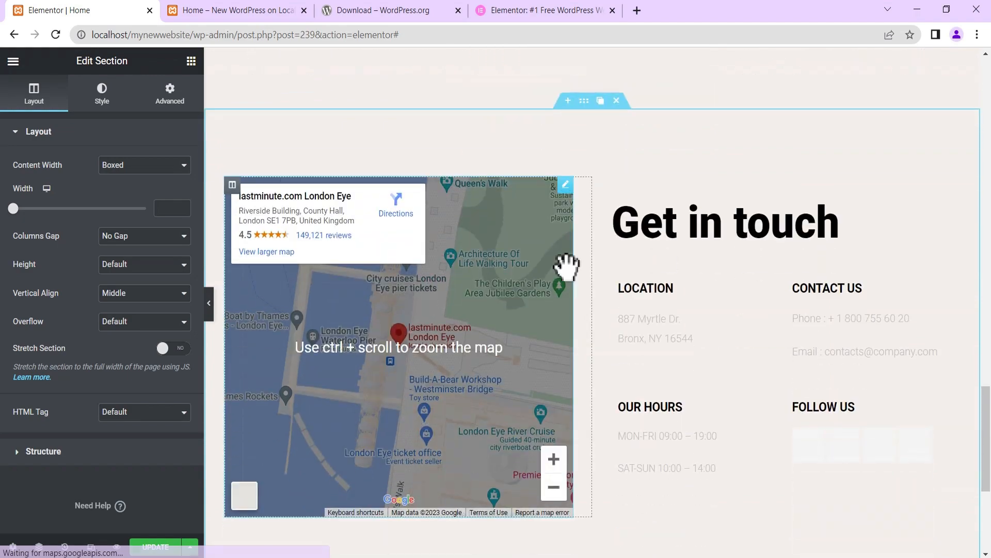
scroll(567, 277, "up", 5)
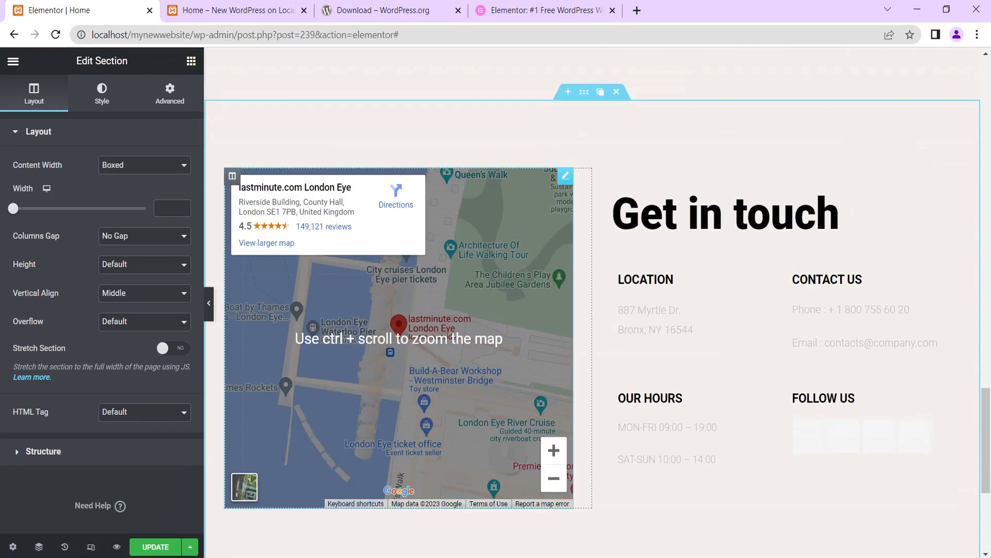
left_click(209, 299)
scroll(481, 249, "up", 20)
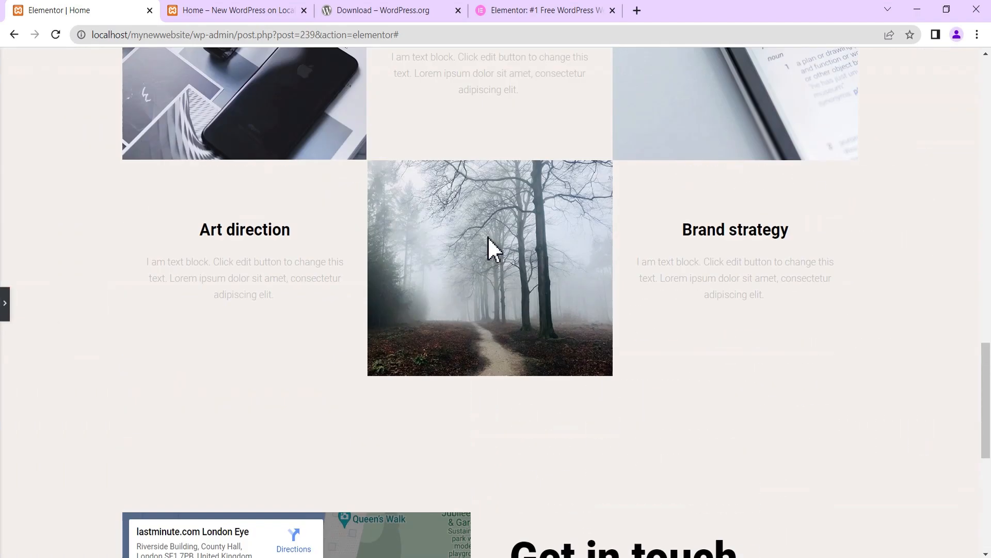
scroll(488, 237, "up", 10)
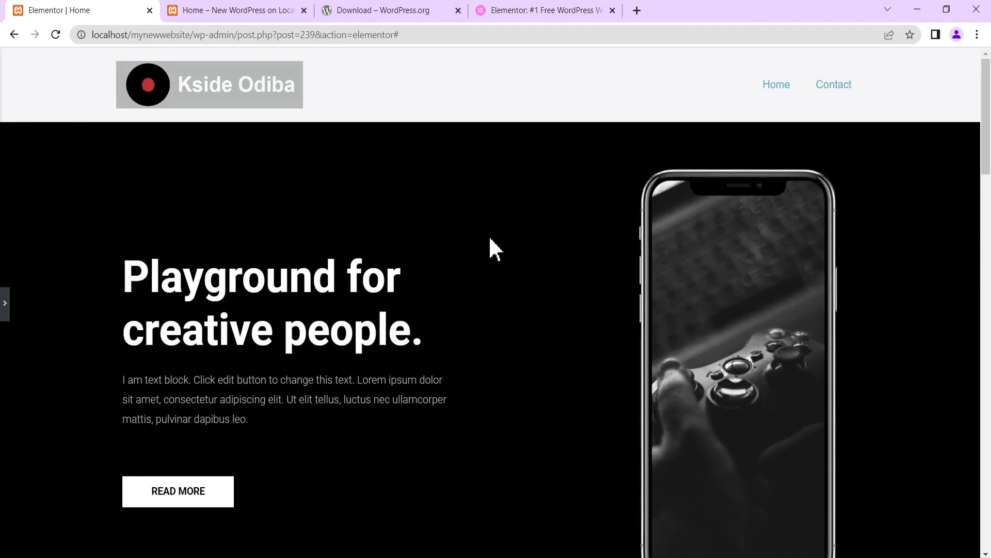
scroll(489, 248, "down", 12)
scroll(488, 248, "down", 20)
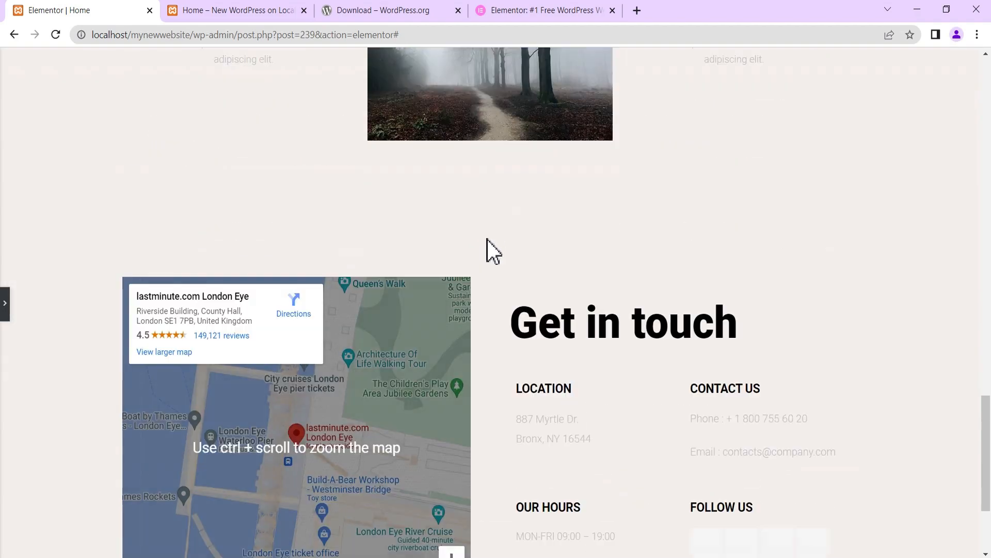
scroll(261, 289, "up", 8)
left_click(5, 303)
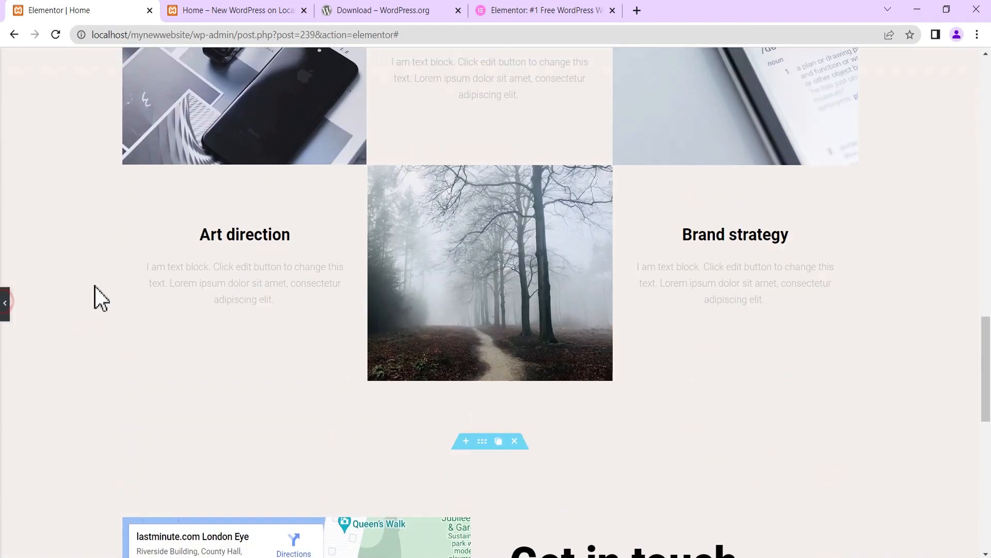
- Open the settings of the hero section's phone image and of its "Playground for creative people." heading, and look over the section
scroll(594, 248, "up", 8)
scroll(671, 206, "up", 10)
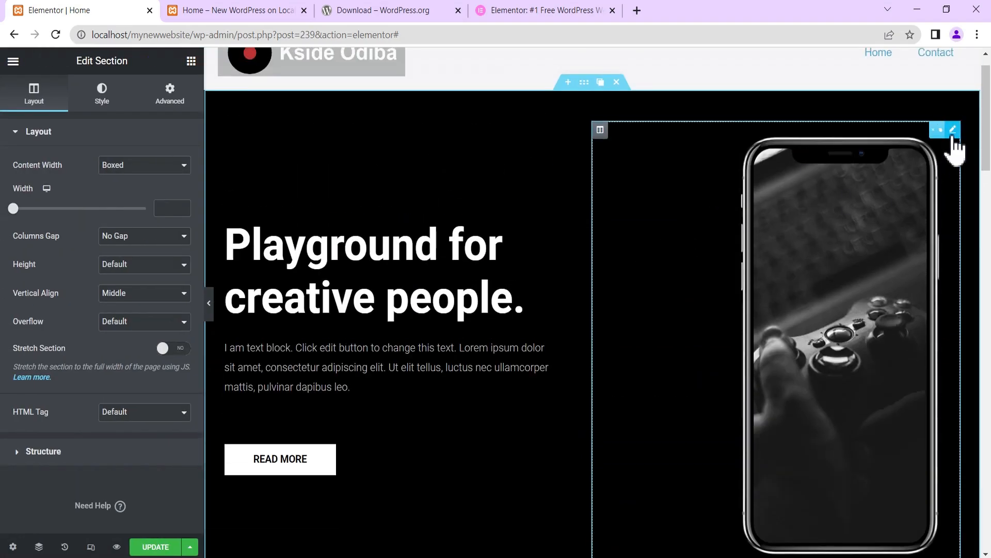
left_click(953, 130)
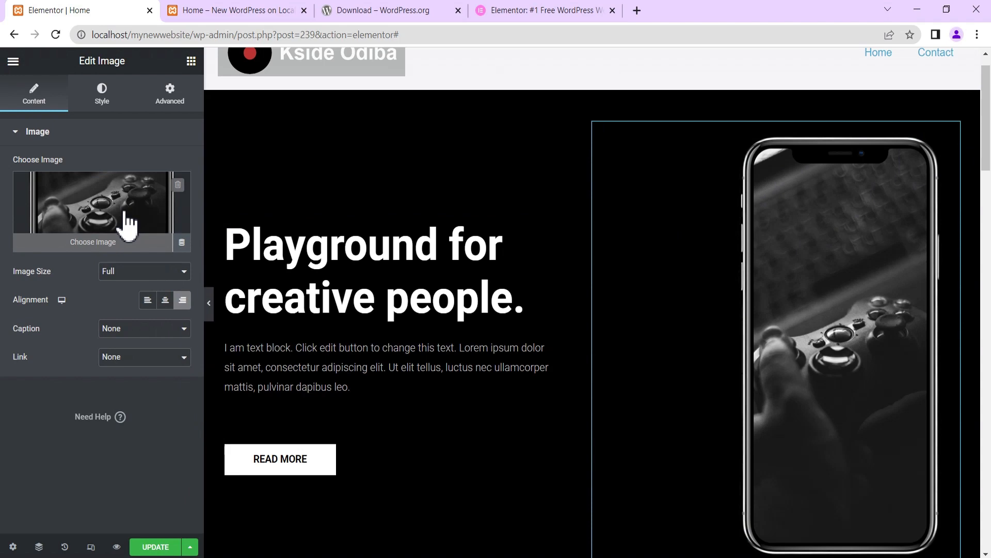
left_click(548, 227)
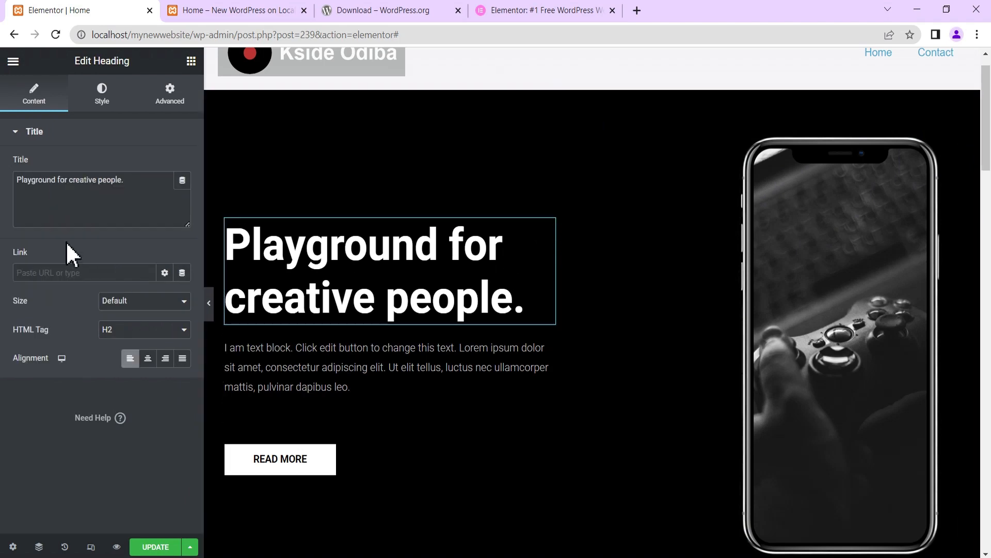
scroll(302, 302, "down", 4)
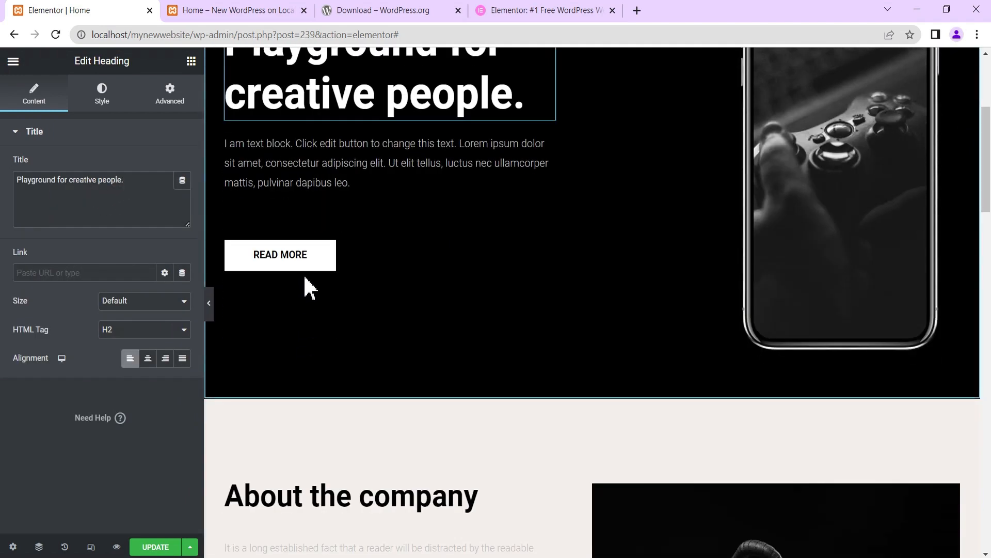
scroll(306, 279, "up", 3)
scroll(309, 279, "down", 3)
scroll(316, 282, "down", 4)
scroll(321, 276, "up", 5)
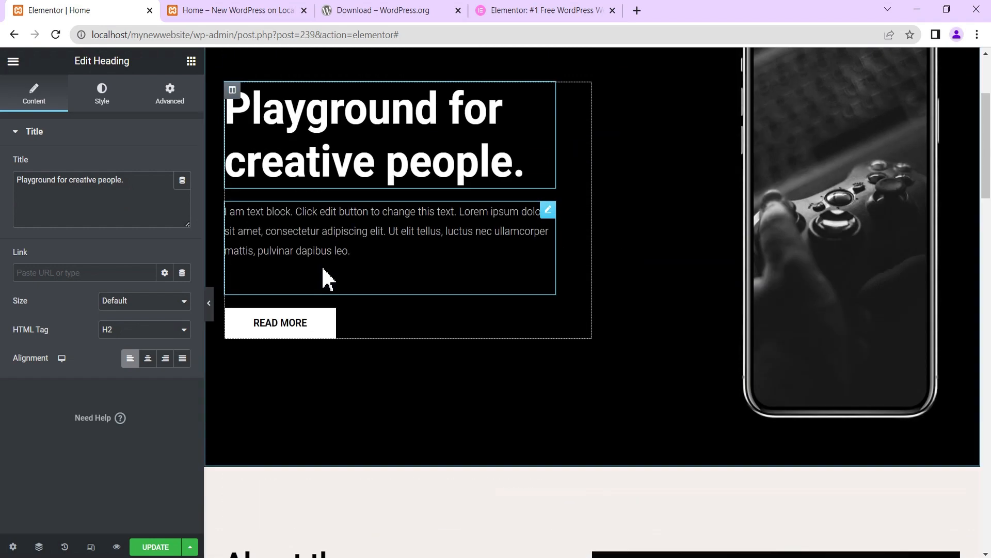
- Open the settings of the "About the company" bicycle image, view its replacement choices in the Media Library, and close the library without replacing it
scroll(356, 340, "down", 5)
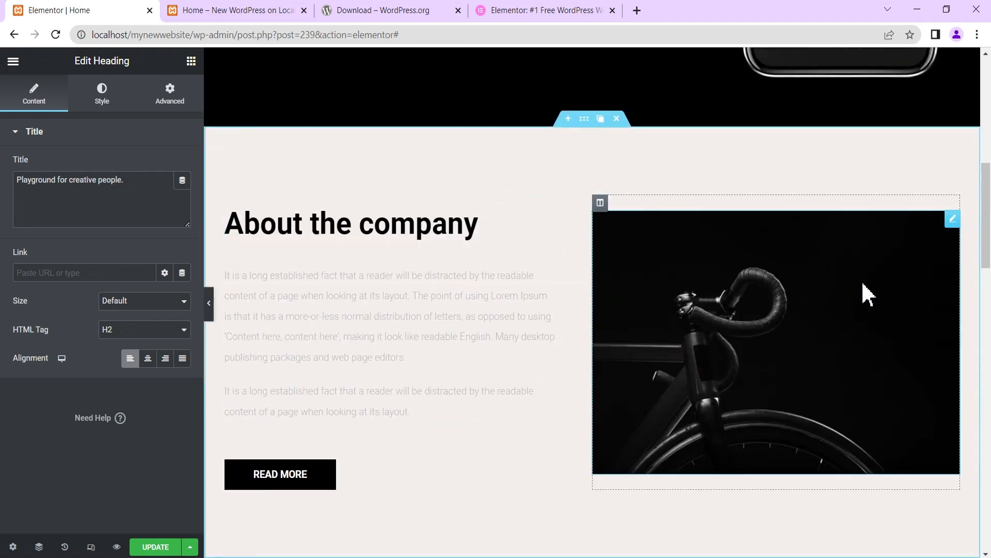
left_click(950, 227)
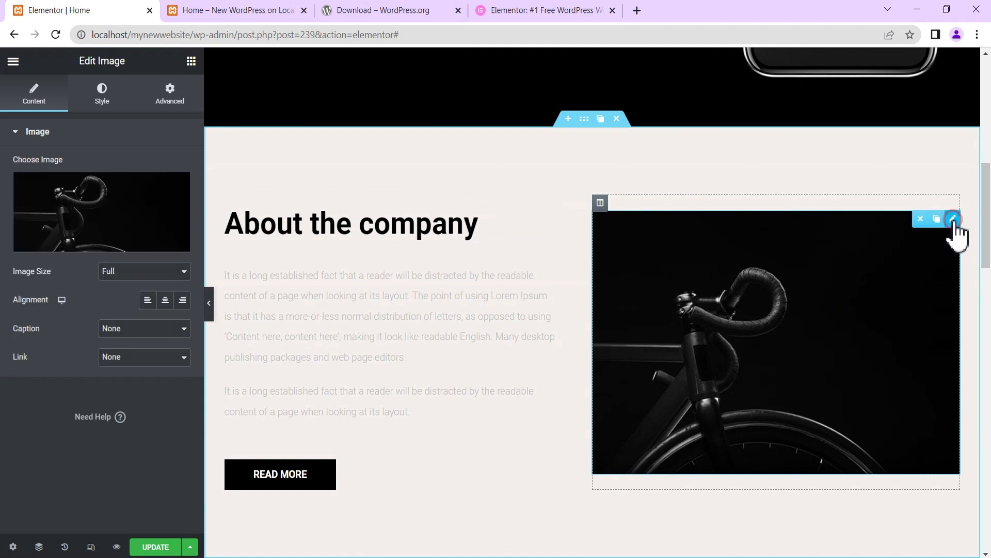
left_click(109, 222)
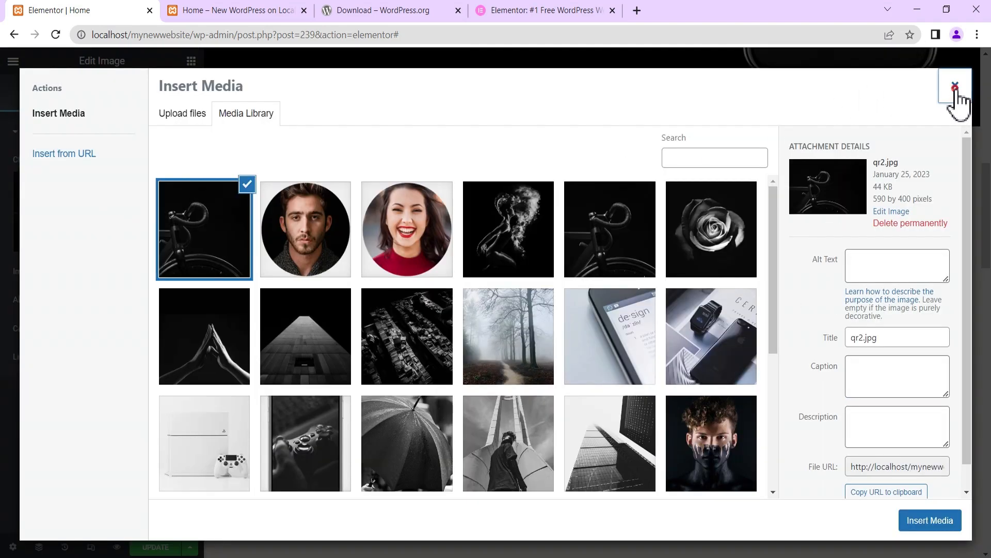
left_click(955, 85)
- Look over the Services and "Get in touch" sections, view the page with the editing panel hidden, and restore the panel
scroll(696, 274, "down", 4)
scroll(696, 274, "down", 6)
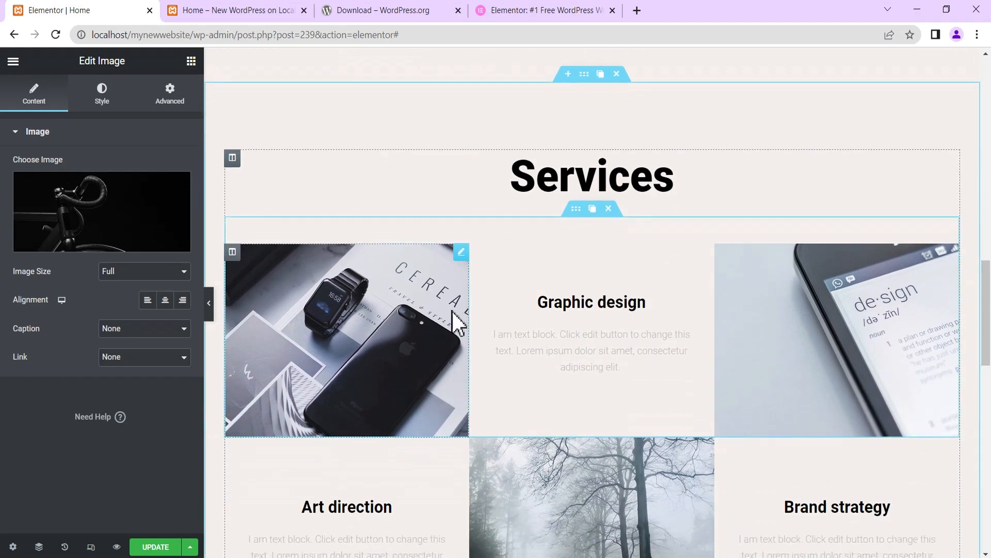
scroll(534, 318, "down", 8)
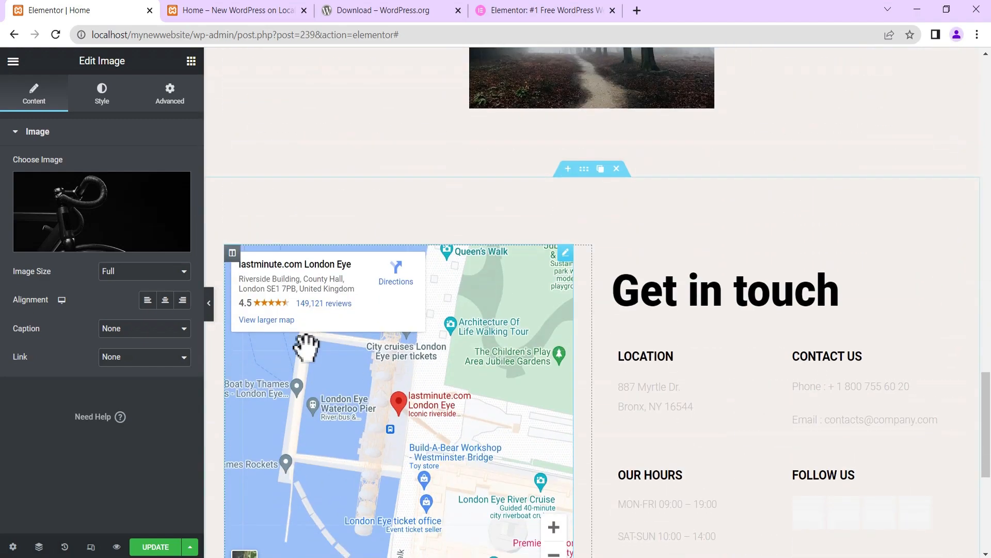
left_click(209, 308)
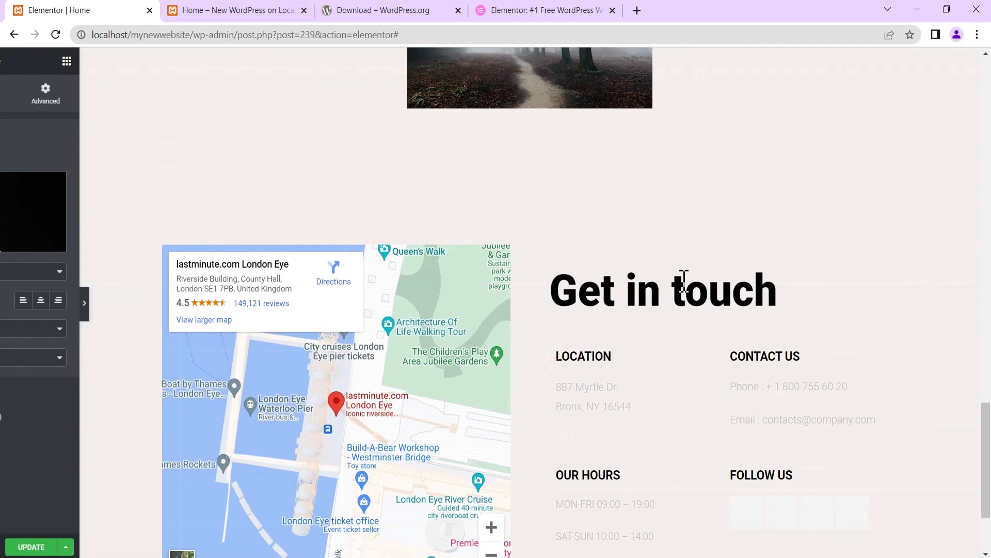
scroll(712, 278, "down", 3)
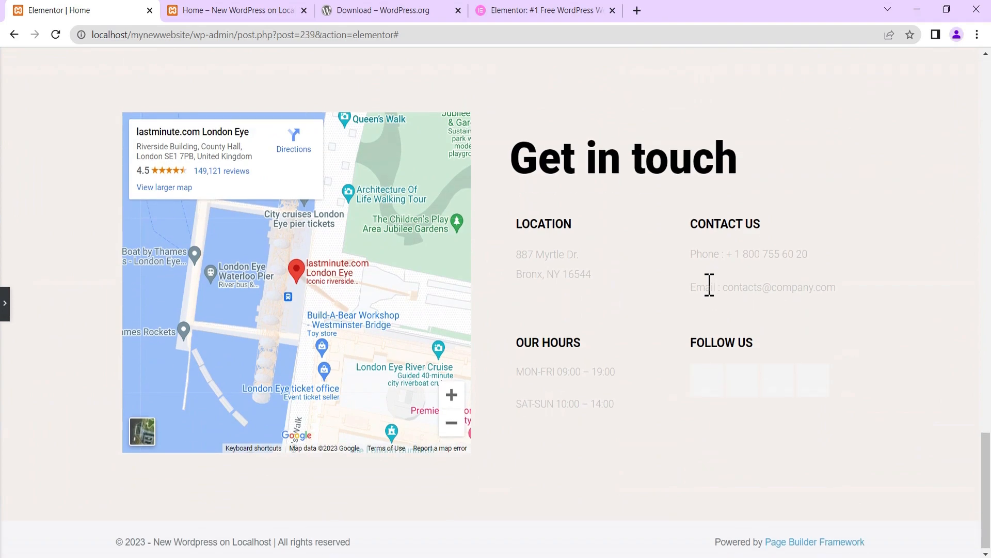
scroll(710, 281, "up", 20)
scroll(708, 289, "up", 3)
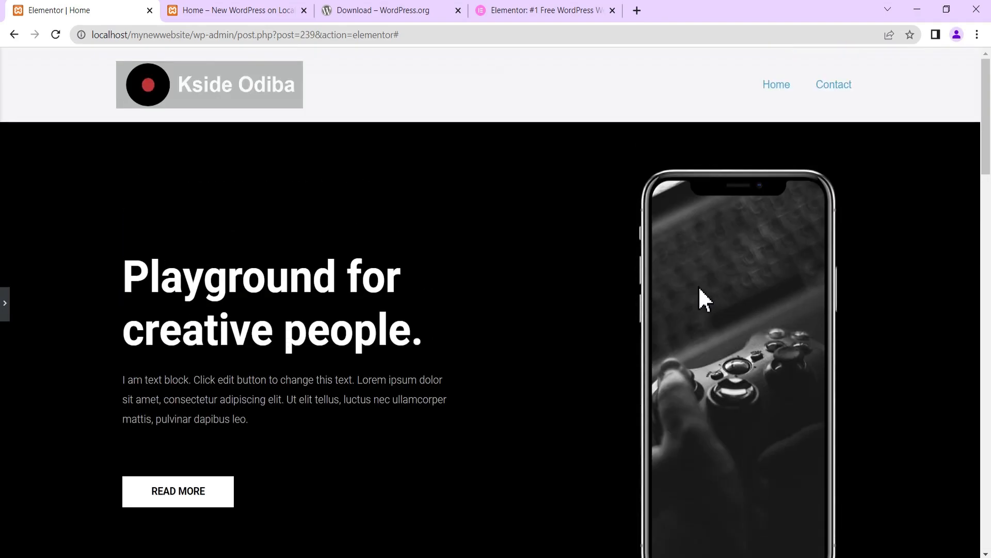
left_click(5, 305)
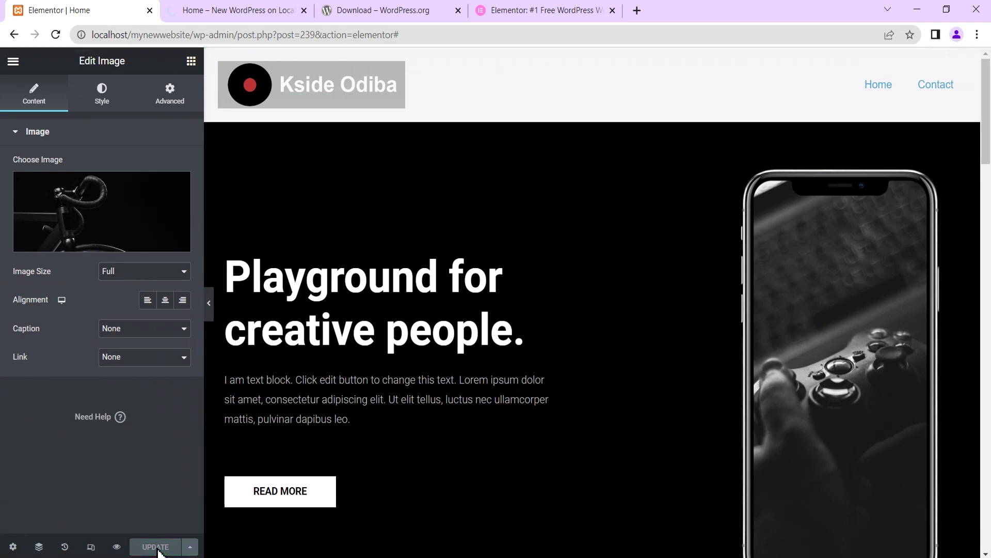
- Update the Home page and review its browser preview from the hero through the "Get in touch" section and back
left_click(117, 548)
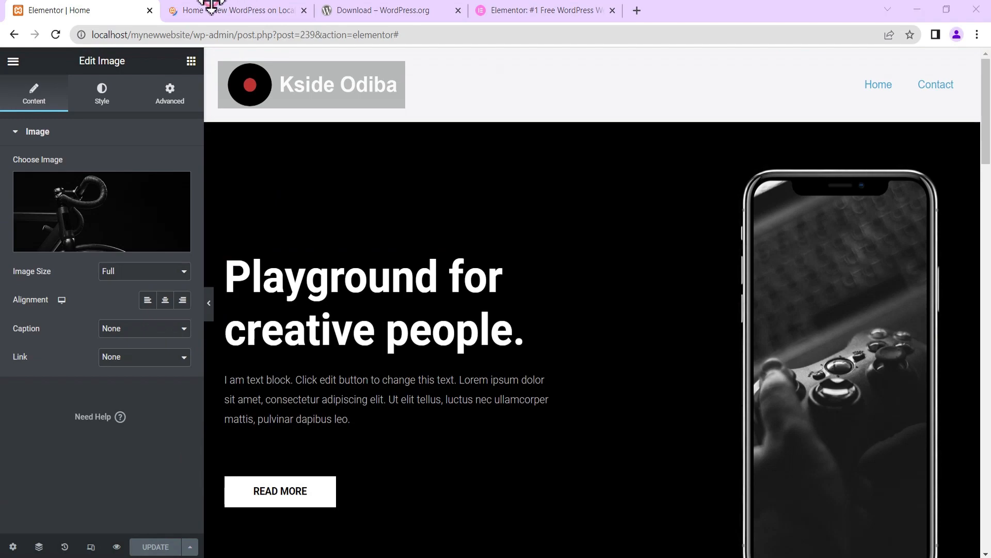
left_click(247, 11)
scroll(548, 243, "down", 6)
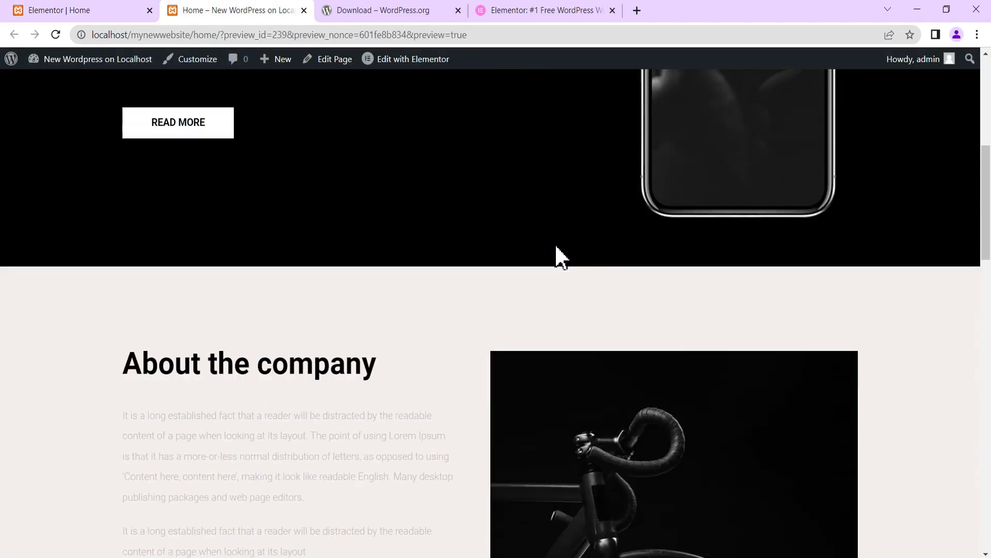
scroll(555, 247, "down", 20)
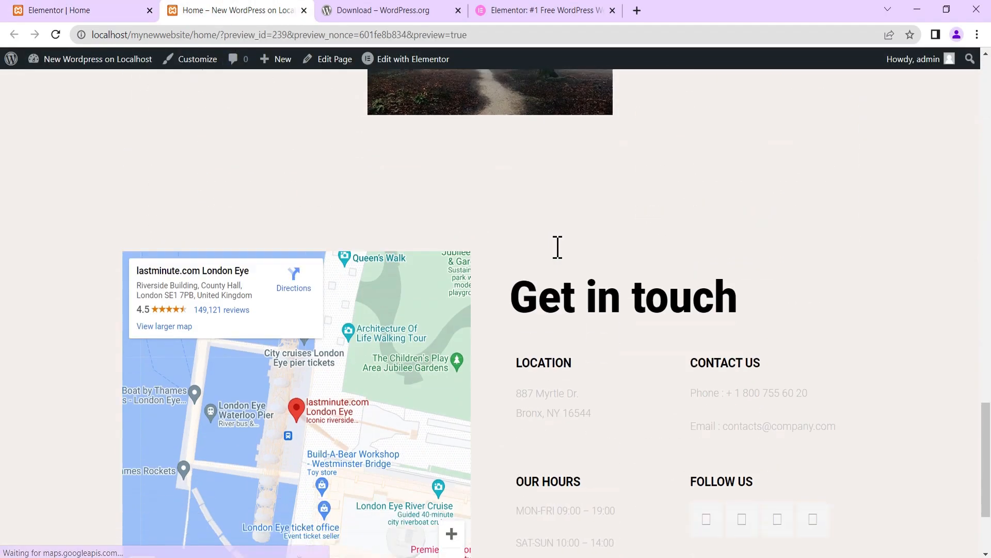
scroll(557, 247, "down", 3)
scroll(558, 248, "up", 15)
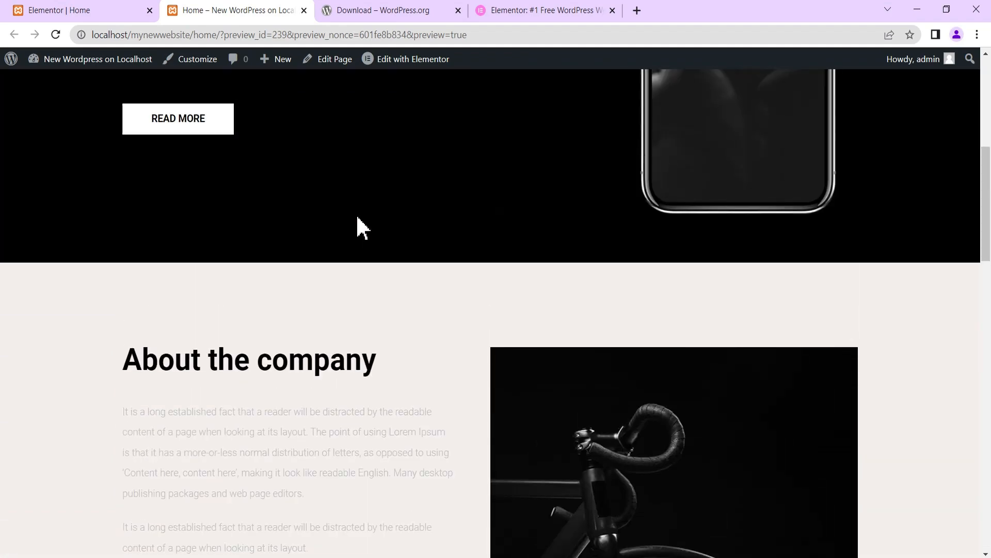
scroll(362, 227, "up", 8)
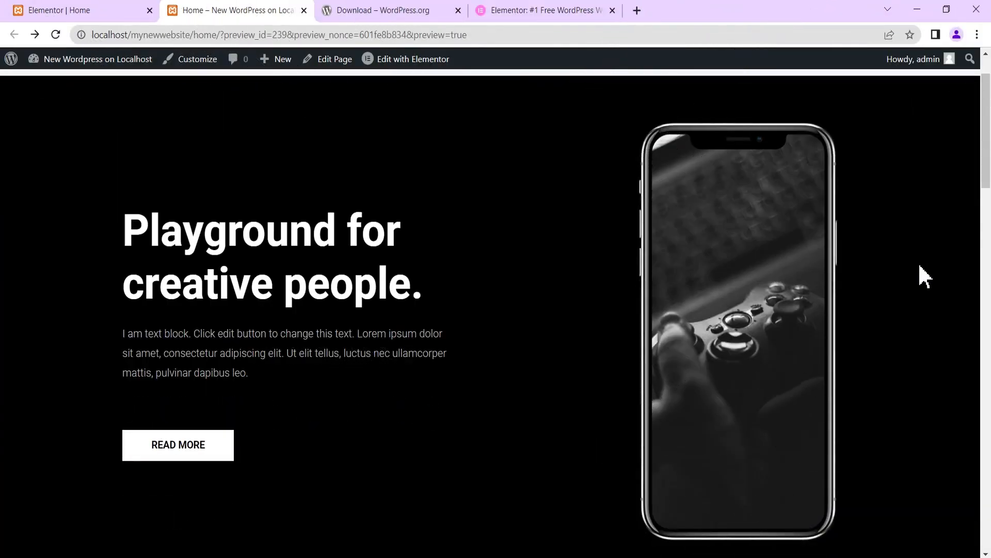